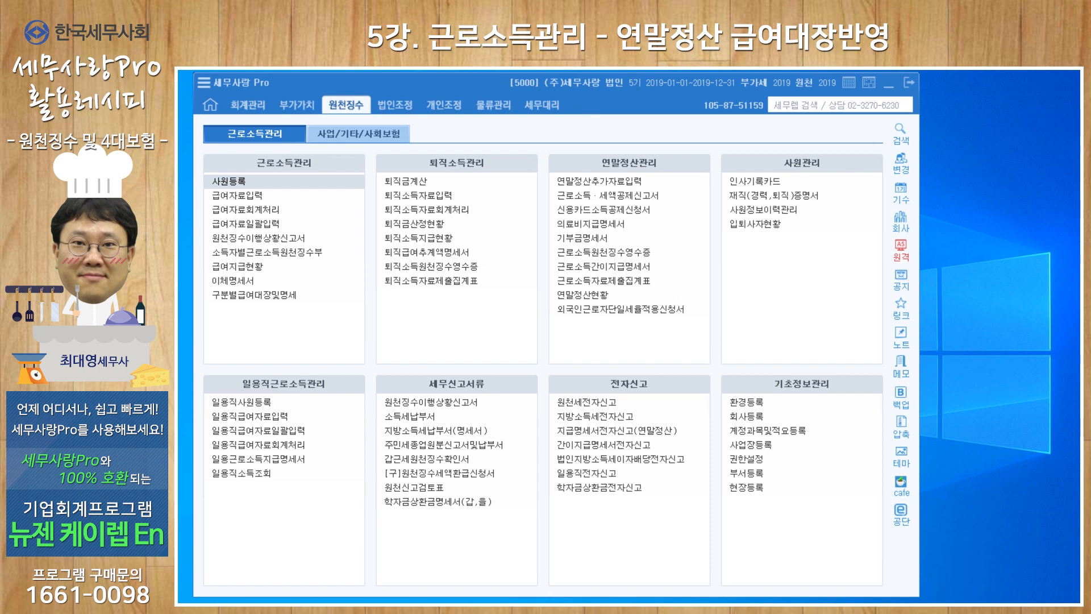
Open 급여자료입력 and load the 급여 payroll for attribution month 02 of 2019, paid on 2019-02-25
click(248, 197)
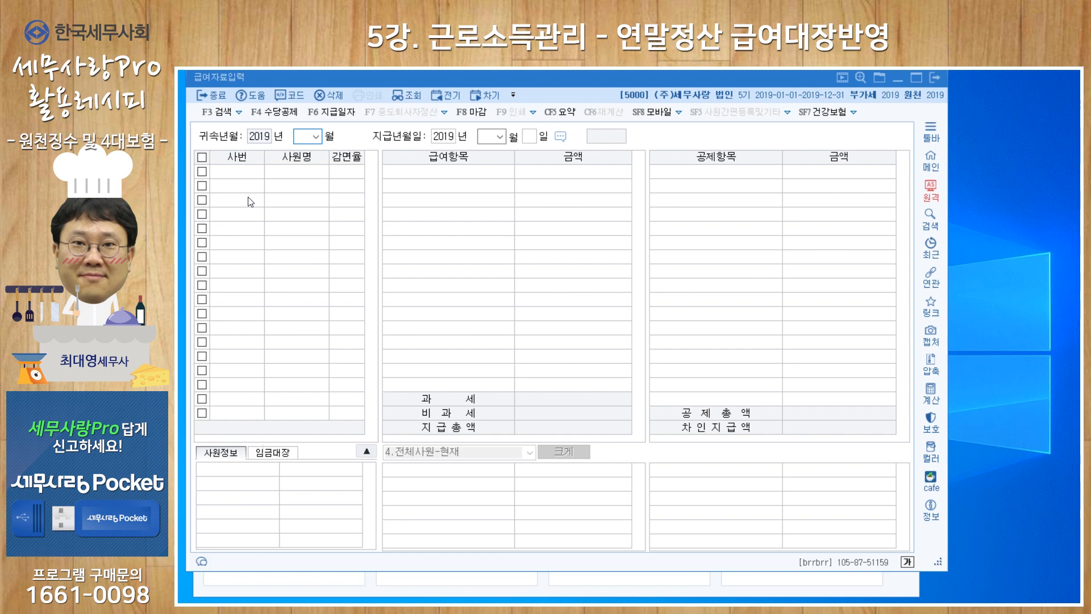
text(02)
key(Return)
key(Return)
key(Return)
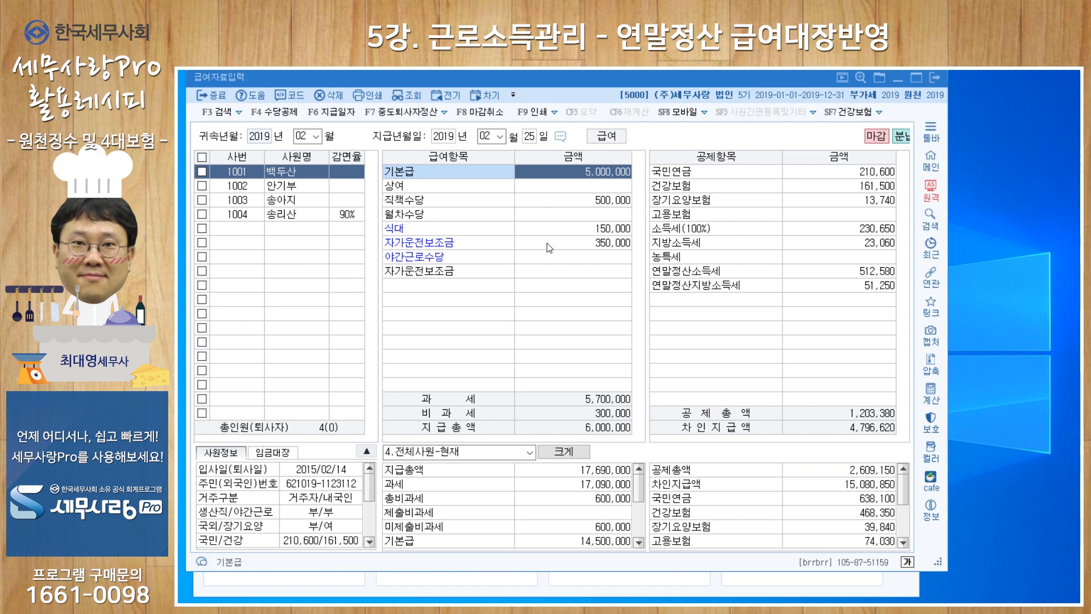
Examine the 연말정산소득세 and 연말정산지방소득세 deduction amounts for employee 1001
click(825, 279)
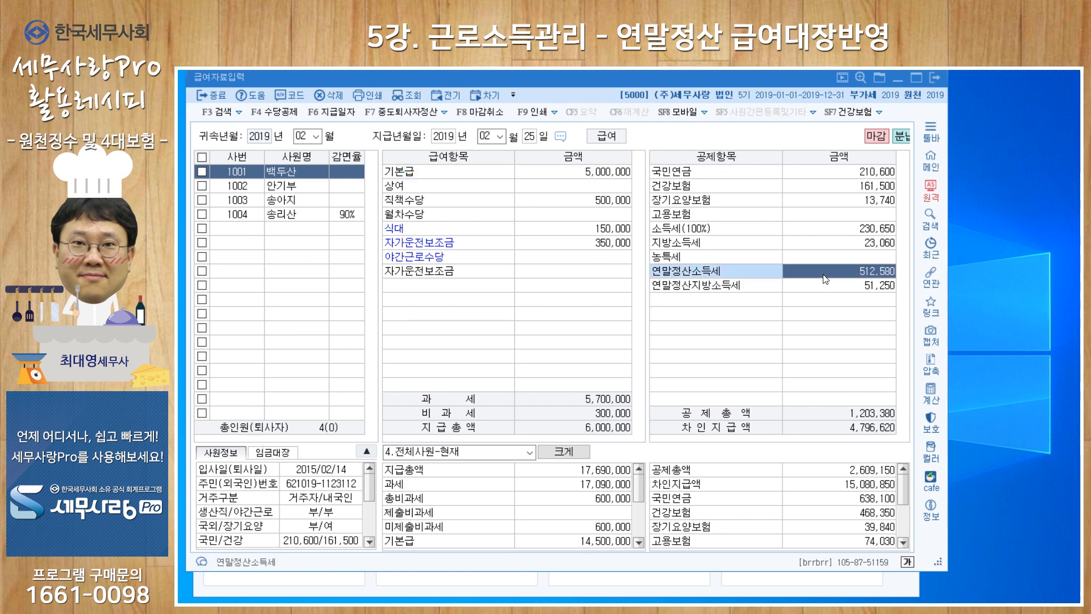
click(826, 289)
key(Up)
click(821, 291)
key(Up)
key(Down)
key(Up)
key(Down)
key(Up)
key(Down)
key(Up)
Open 원천징수이행상황신고서 with both 귀속기간 and 지급기간 set to 2019-02 and 신고구분 1.정기신고, loading the saved data
key(Escape)
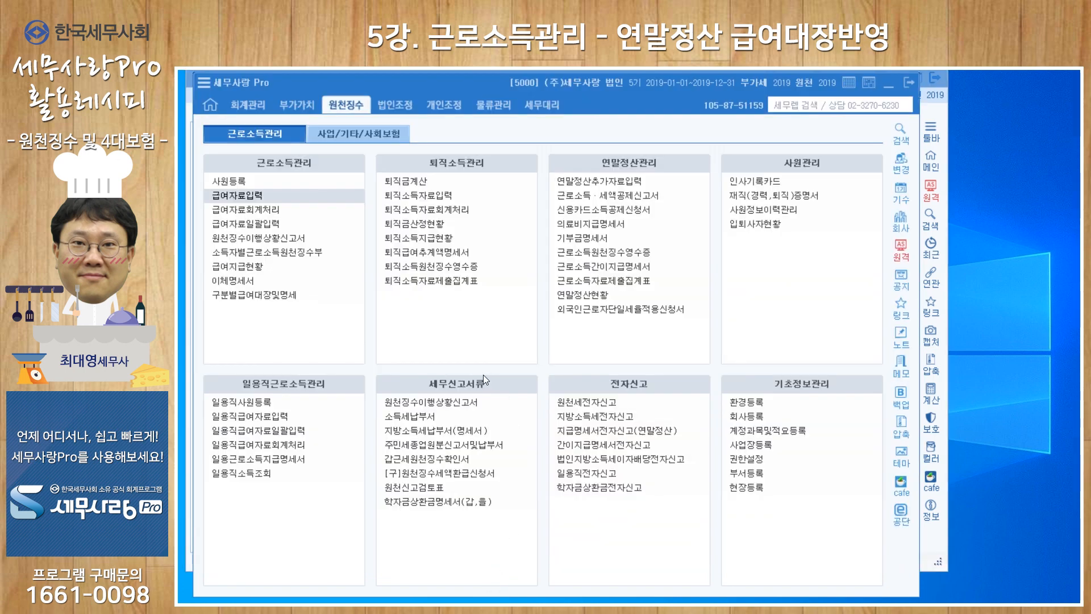
click(424, 401)
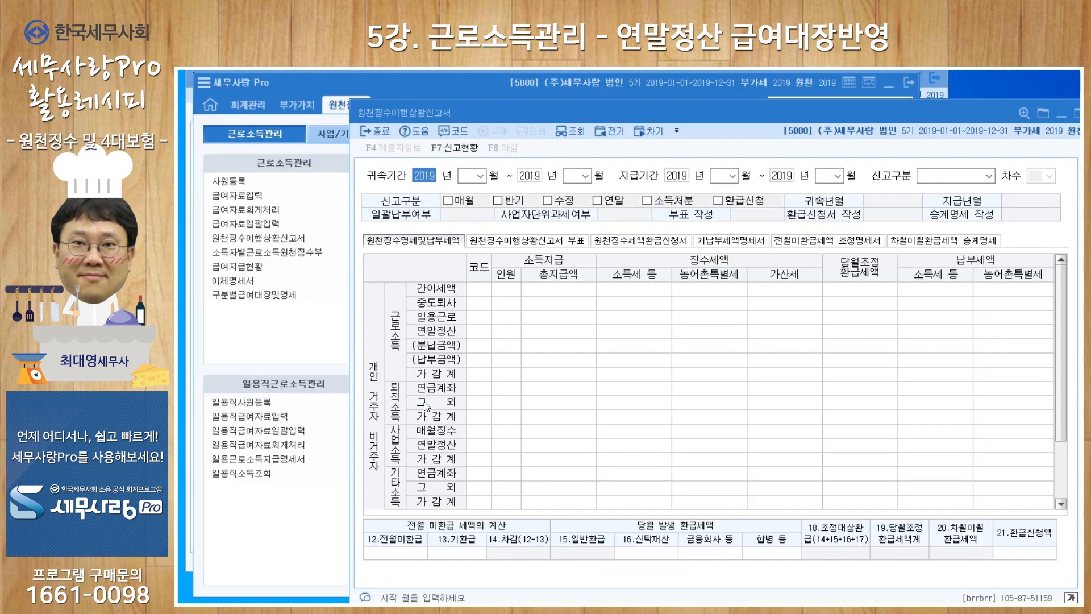
key(Return)
text(2)
key(Return)
key(Return)
text(2)
key(Return)
key(Return)
text(2)
key(Return)
key(Return)
text(2)
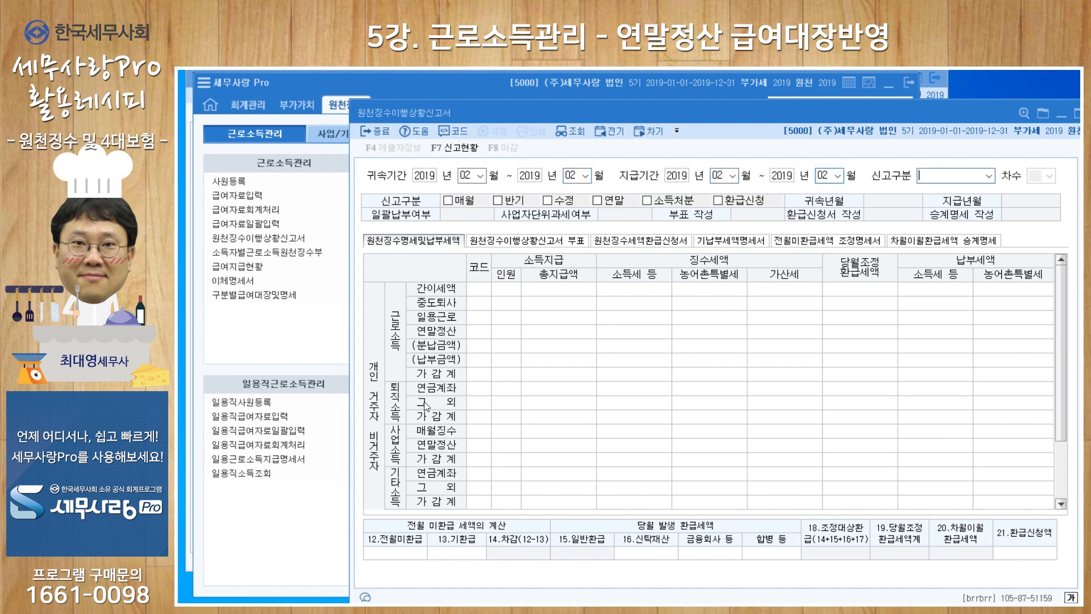
key(Return)
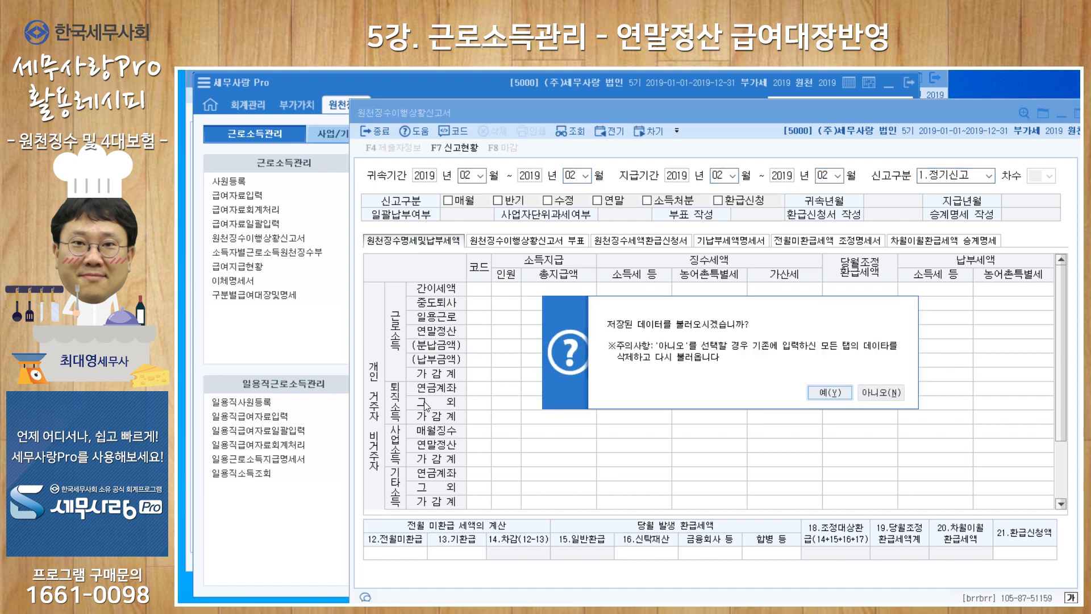
click(824, 393)
drag(615, 115, 469, 97)
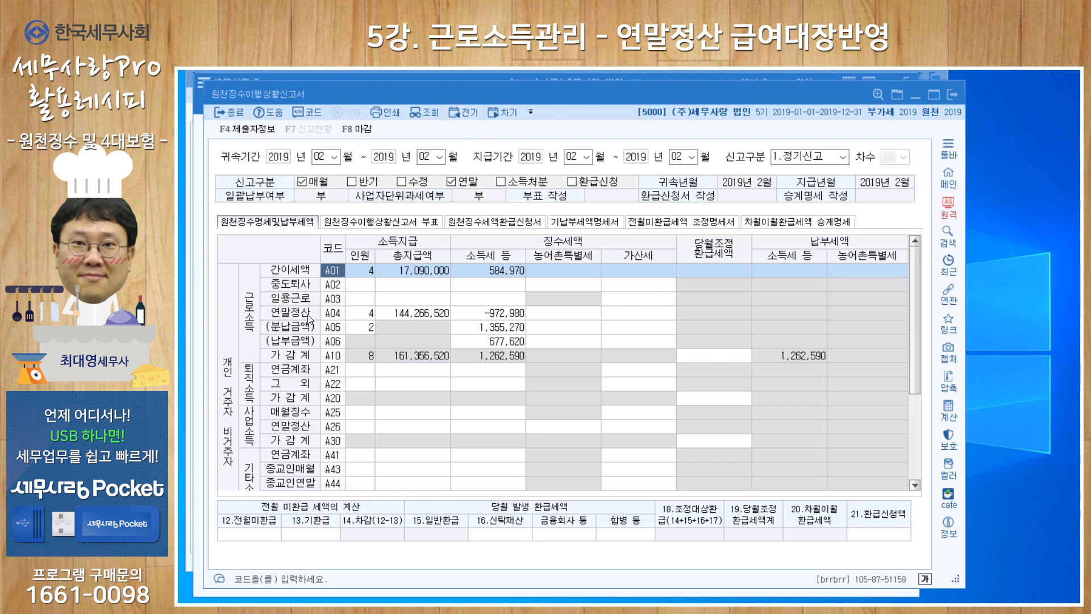
Examine the total payment and the collected income tax in the 연말정산 row (A04) of the withholding report
click(416, 312)
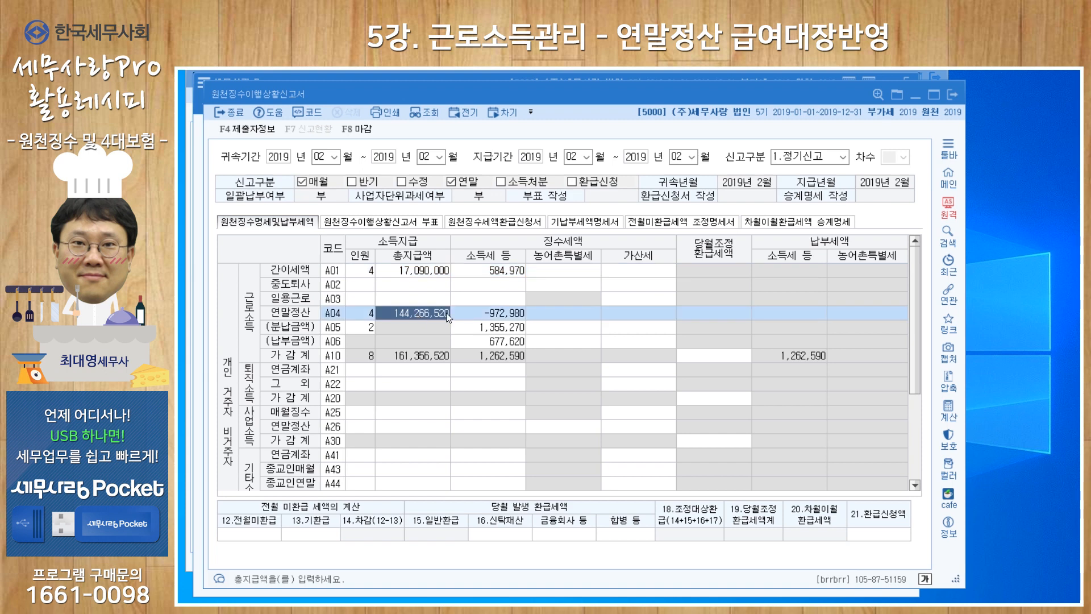
key(Return)
click(426, 313)
click(479, 315)
click(439, 314)
click(469, 313)
click(429, 313)
click(464, 312)
click(442, 313)
click(462, 317)
click(438, 313)
click(461, 314)
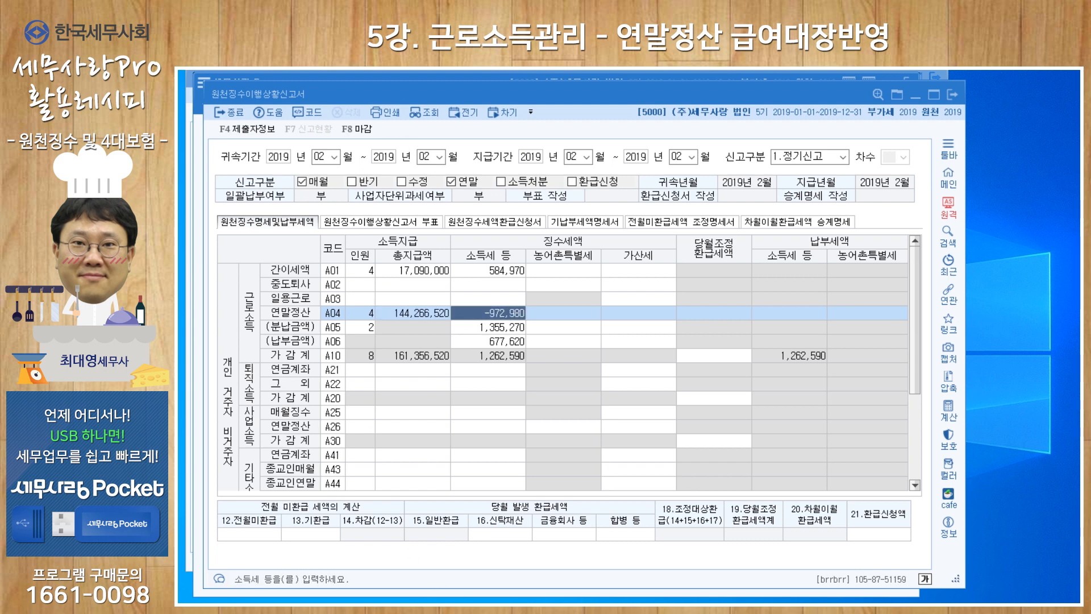
key(Escape)
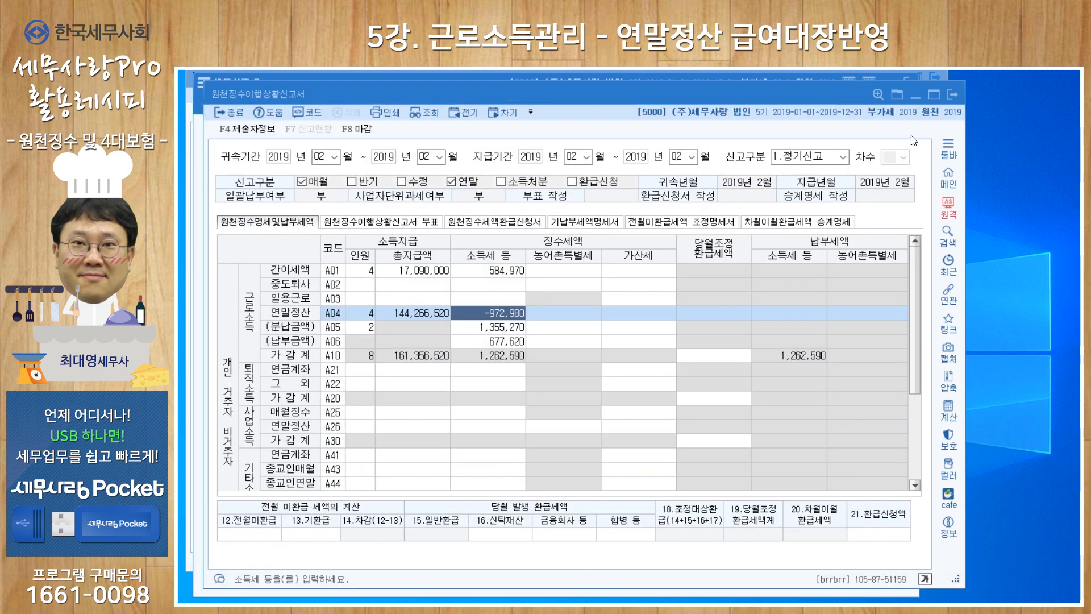
click(411, 312)
click(483, 312)
click(426, 310)
click(471, 317)
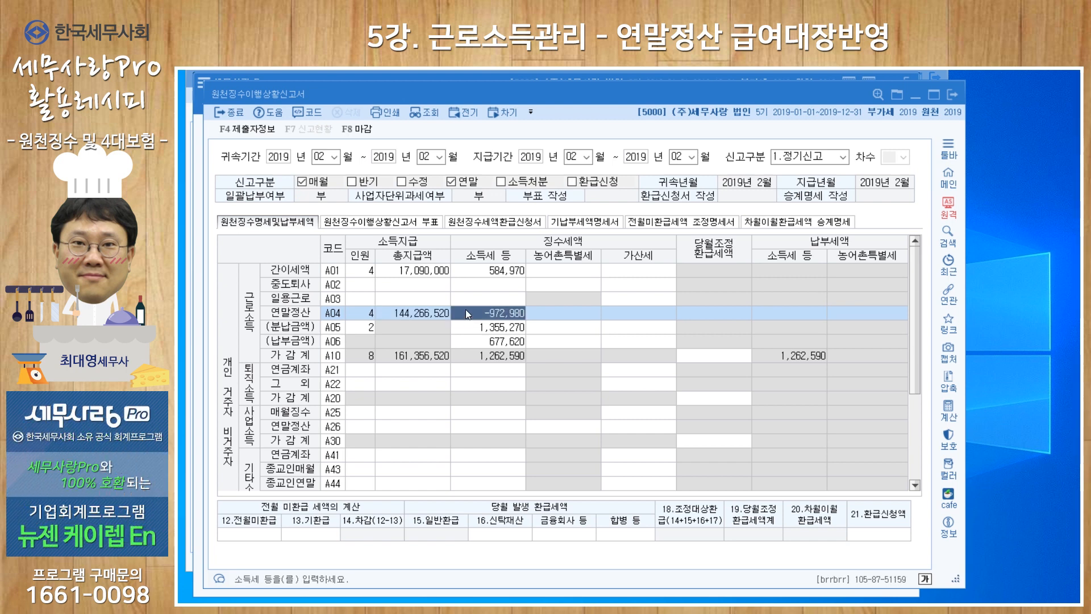
drag(557, 97, 557, 162)
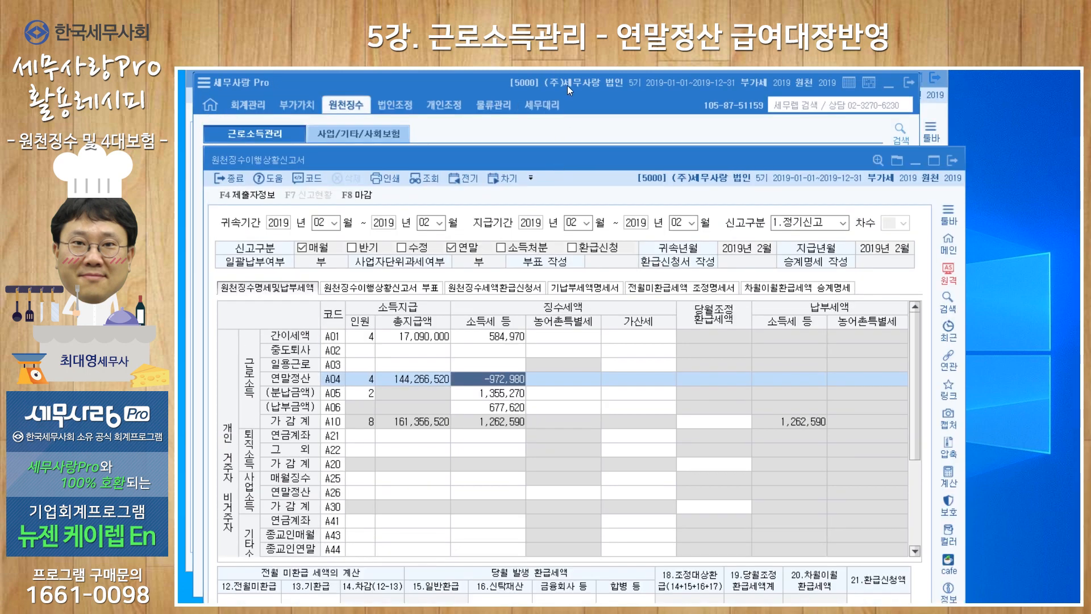
click(570, 79)
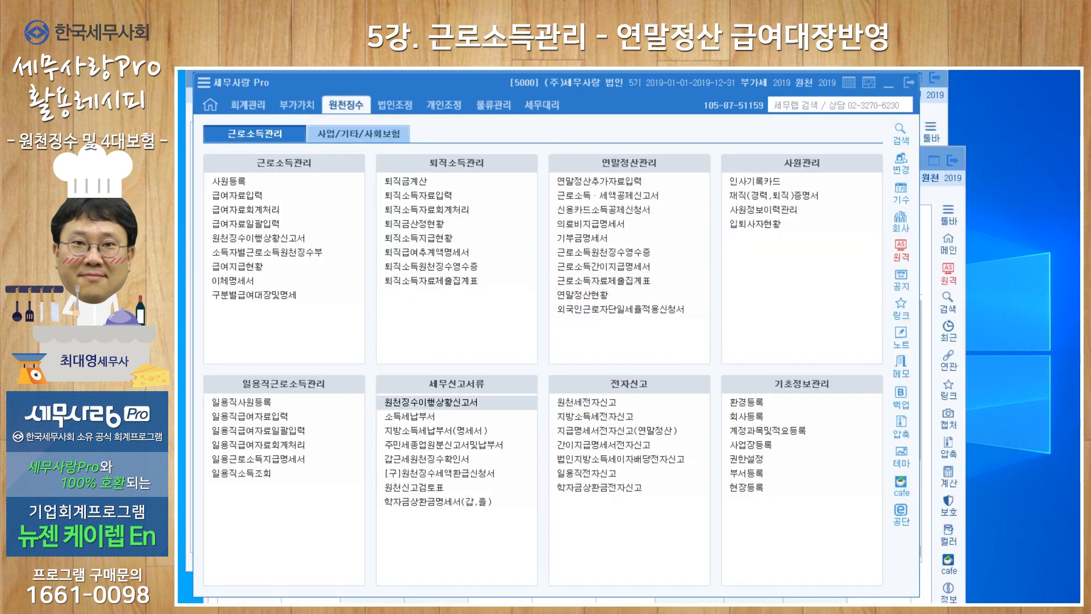
click(431, 401)
drag(521, 155, 514, 93)
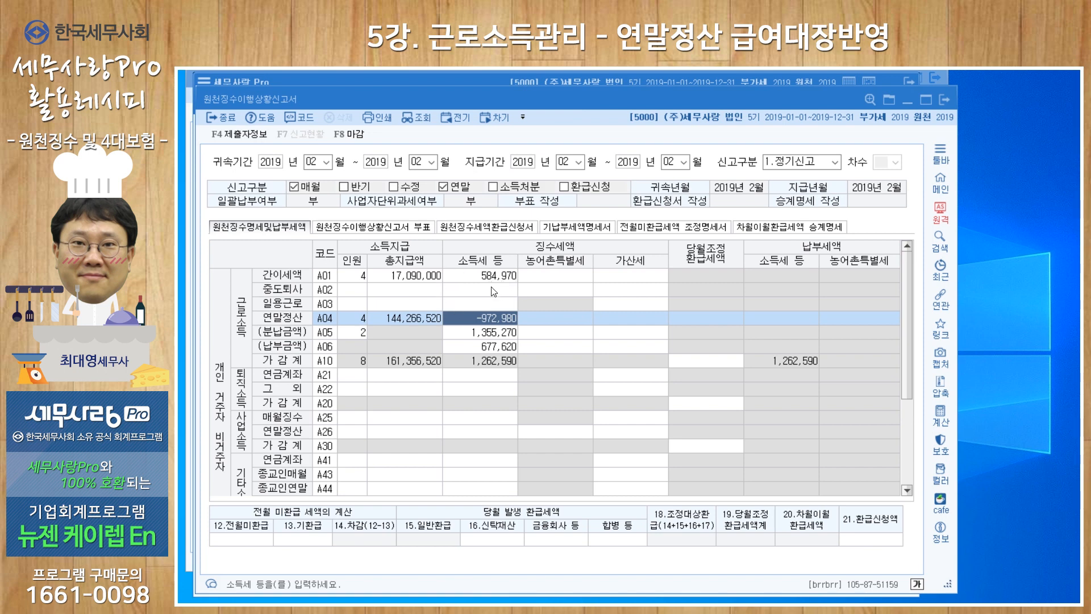
Compare 총지급액 with 소득세 등 in the A04 year-end settlement row of the report
click(419, 316)
click(468, 318)
click(431, 316)
click(461, 317)
click(437, 317)
click(448, 319)
click(414, 318)
click(461, 317)
click(425, 316)
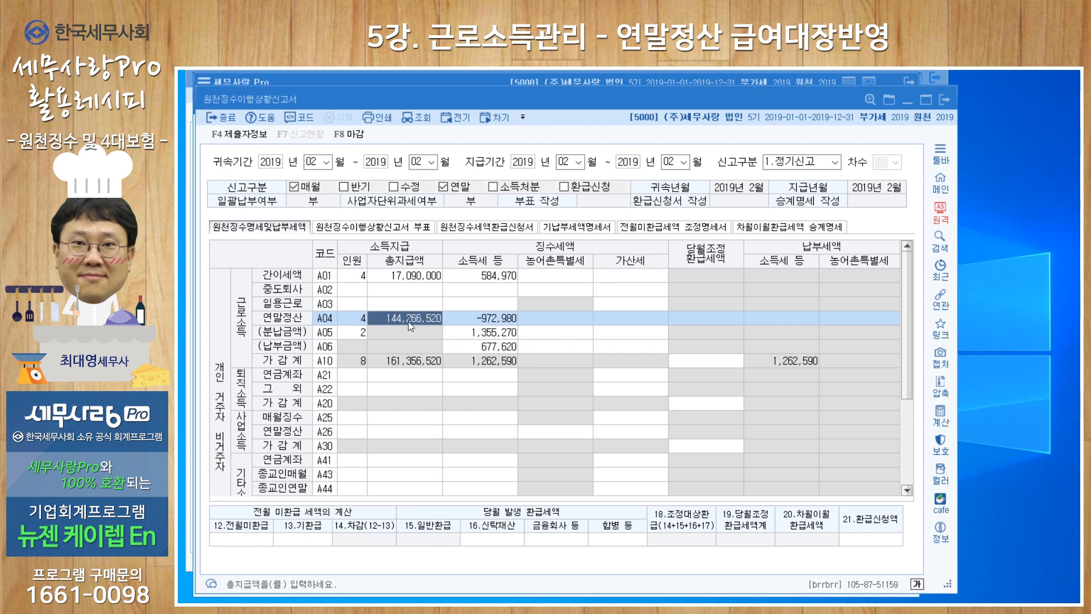
click(461, 318)
click(431, 318)
click(455, 318)
click(429, 317)
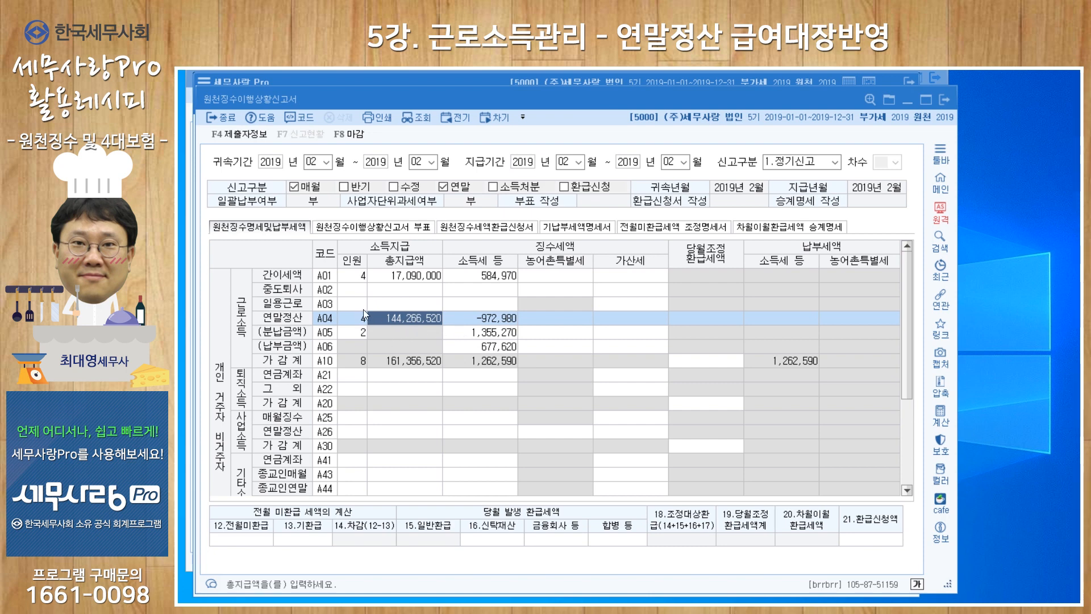
Check the 중도퇴사 row (A02) against the headcount, total payment and income tax of the 연말정산 row (A04)
click(352, 290)
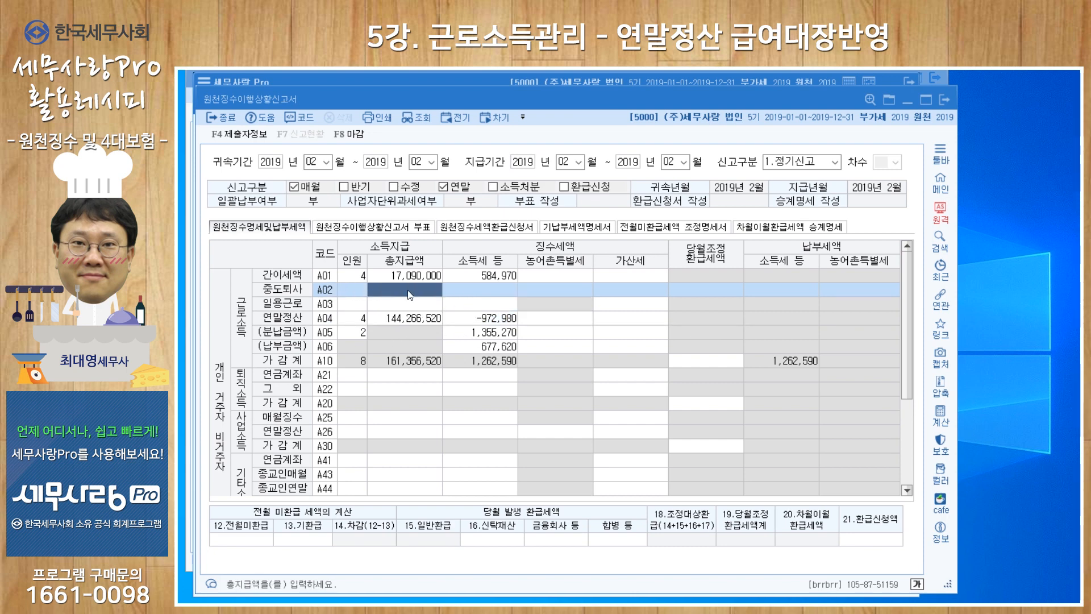
click(490, 292)
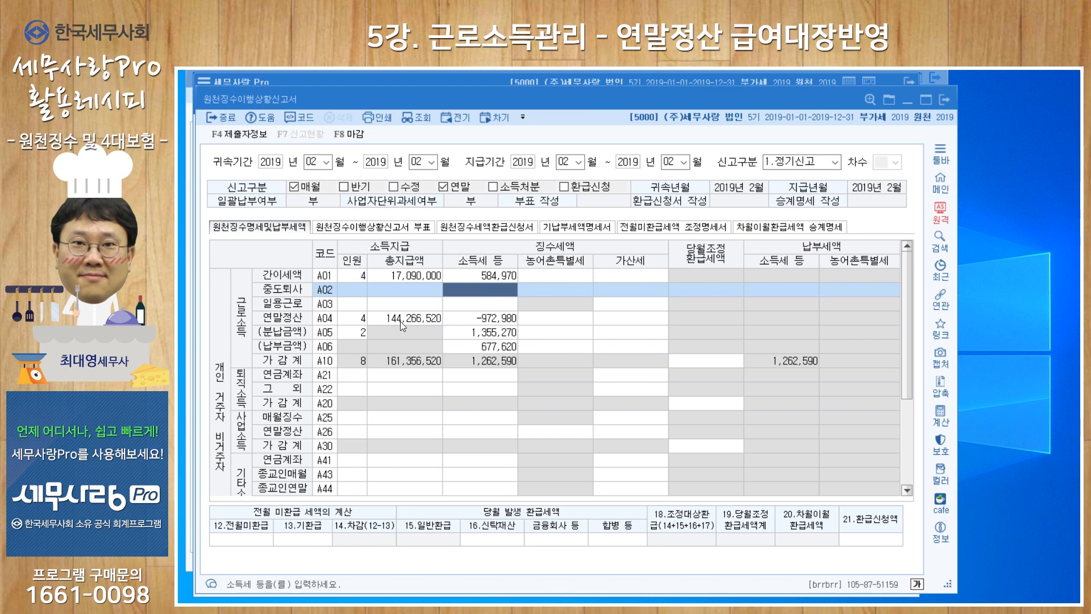
click(364, 319)
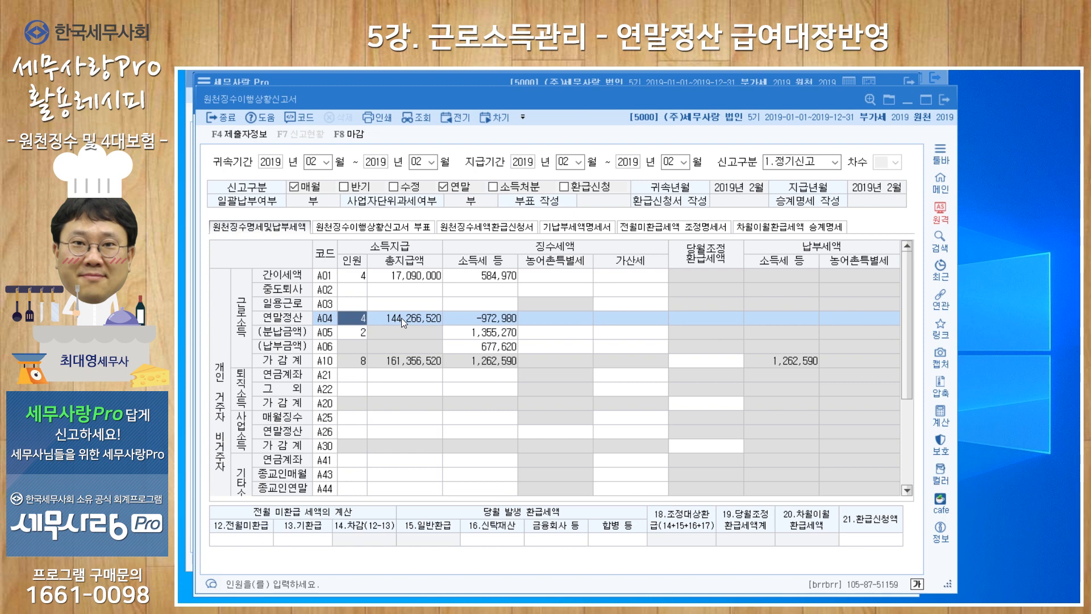
click(402, 318)
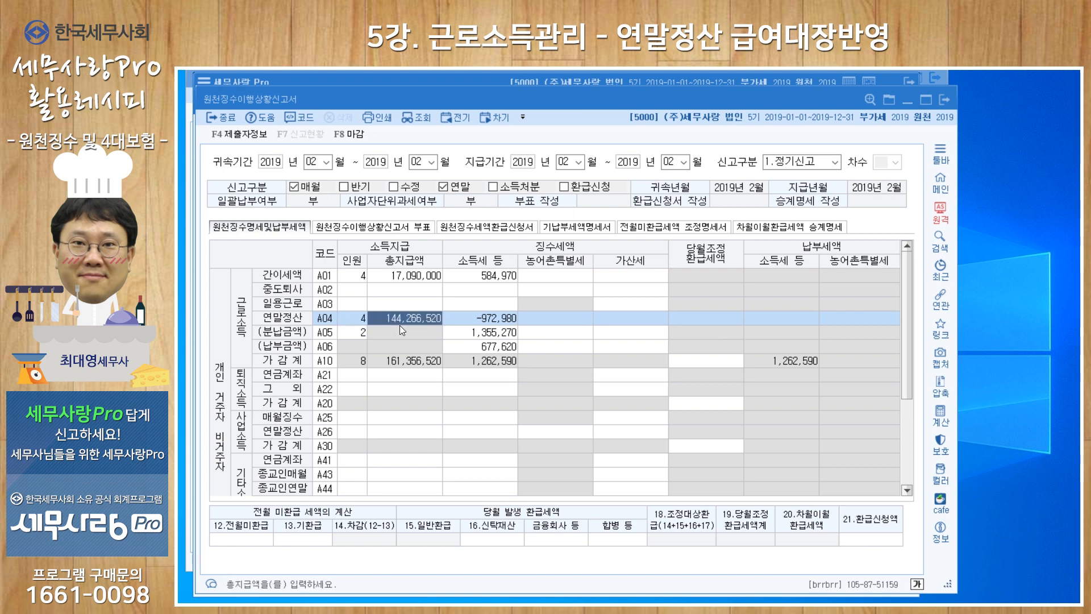
click(466, 320)
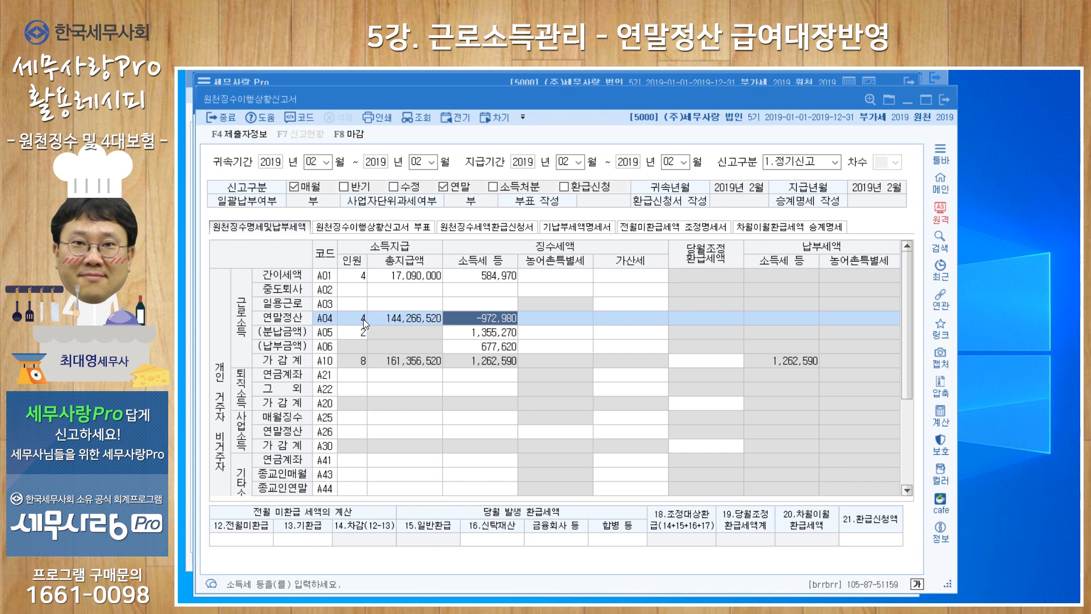
click(388, 317)
click(480, 317)
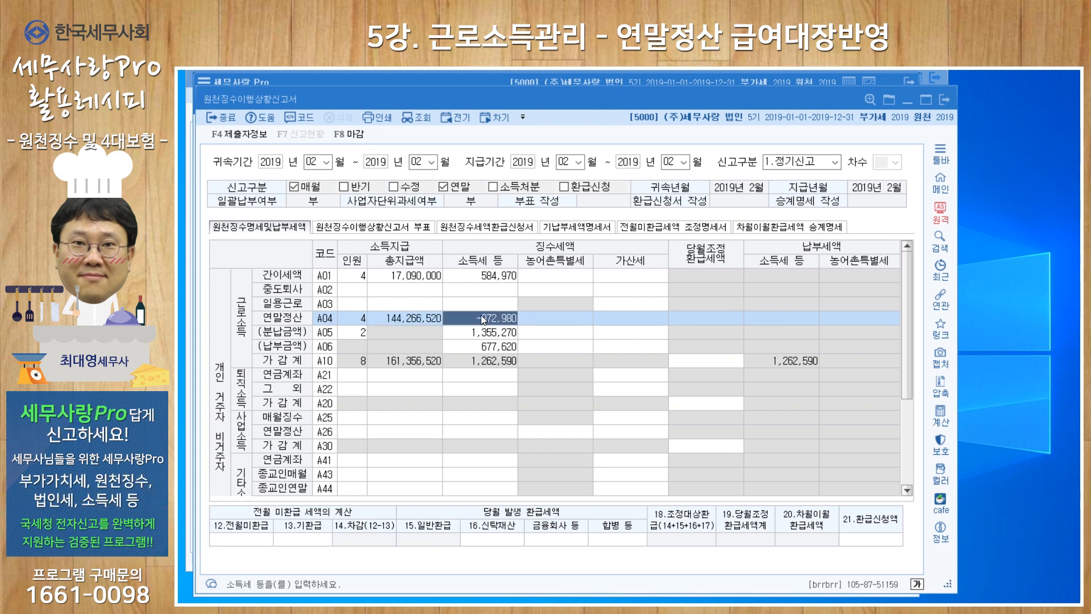
click(410, 316)
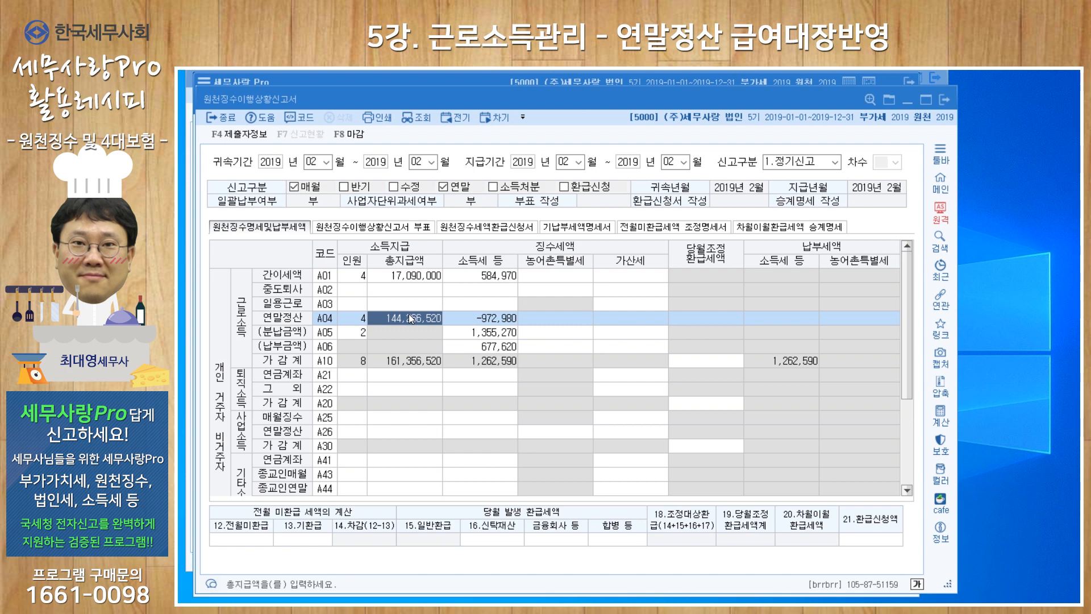
click(356, 317)
click(471, 317)
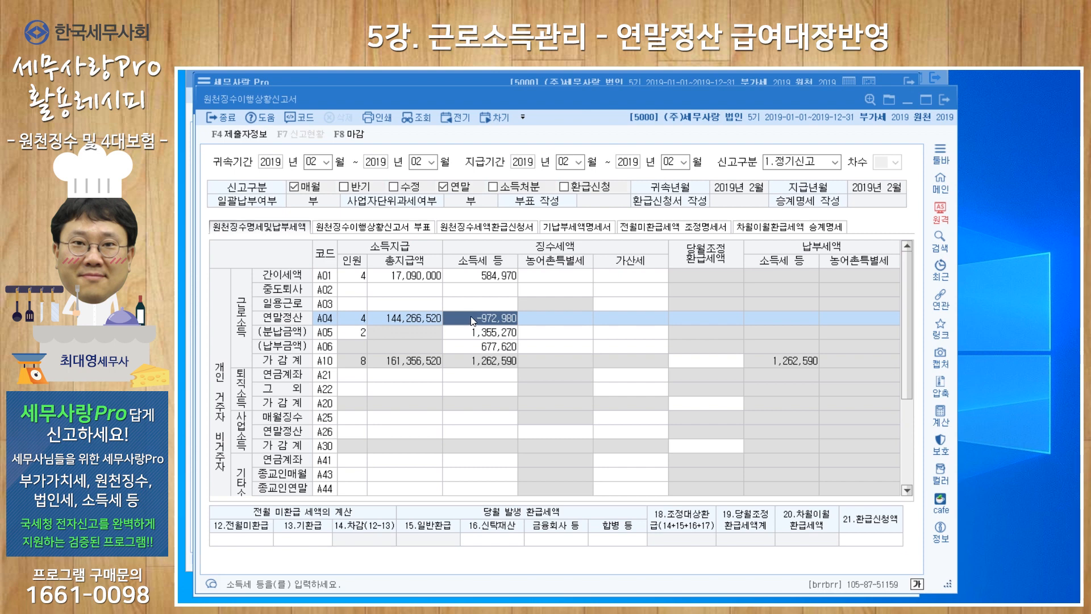
click(406, 316)
click(471, 316)
click(405, 317)
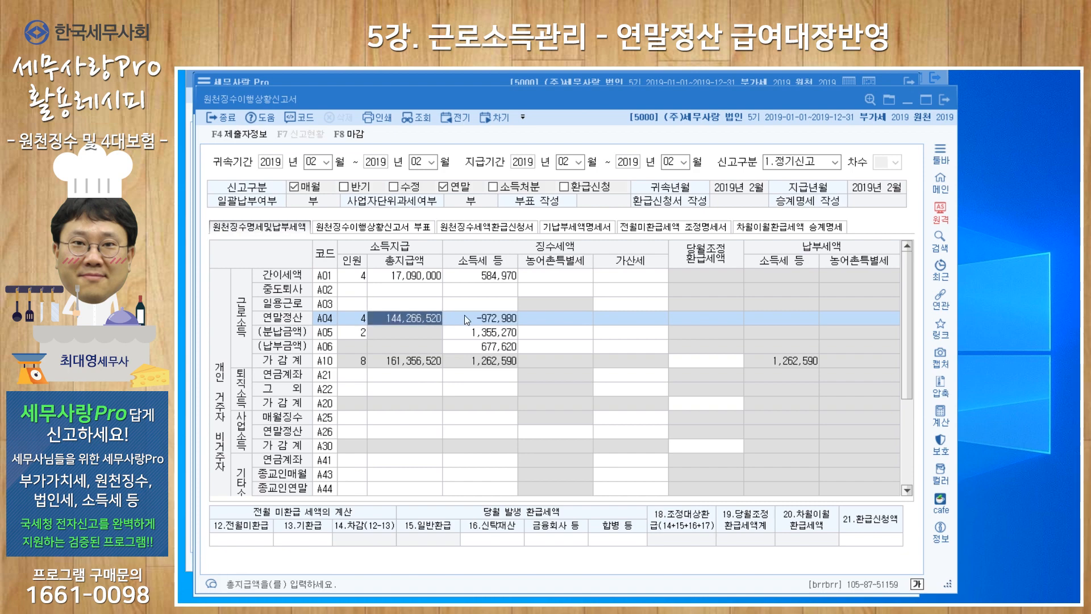
click(465, 316)
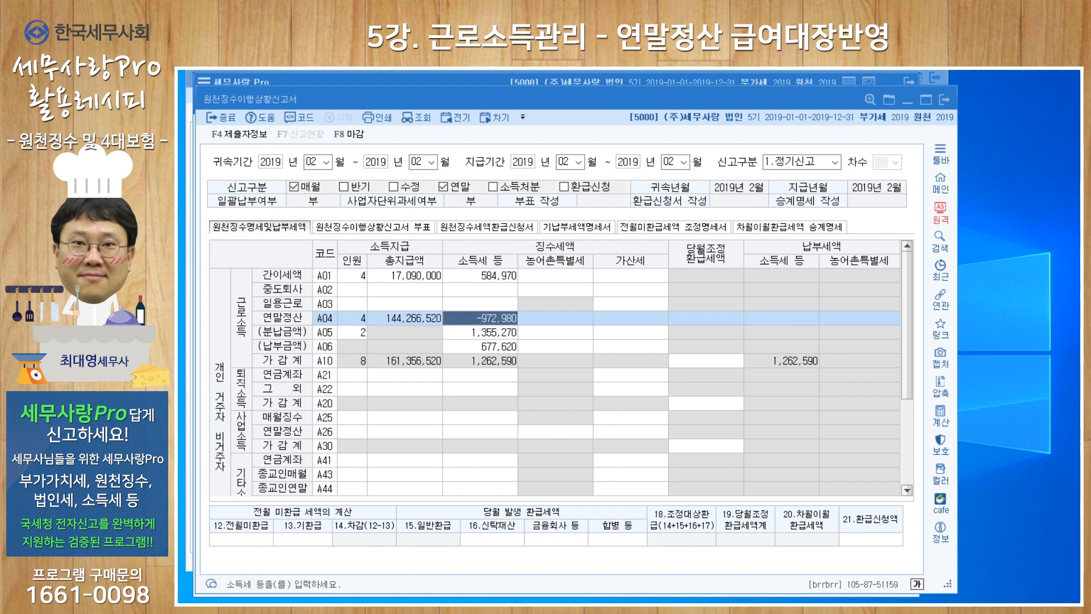
Switch between the withholding report and the February 급여자료입력 window, ending with 급여자료입력 in front
click(671, 595)
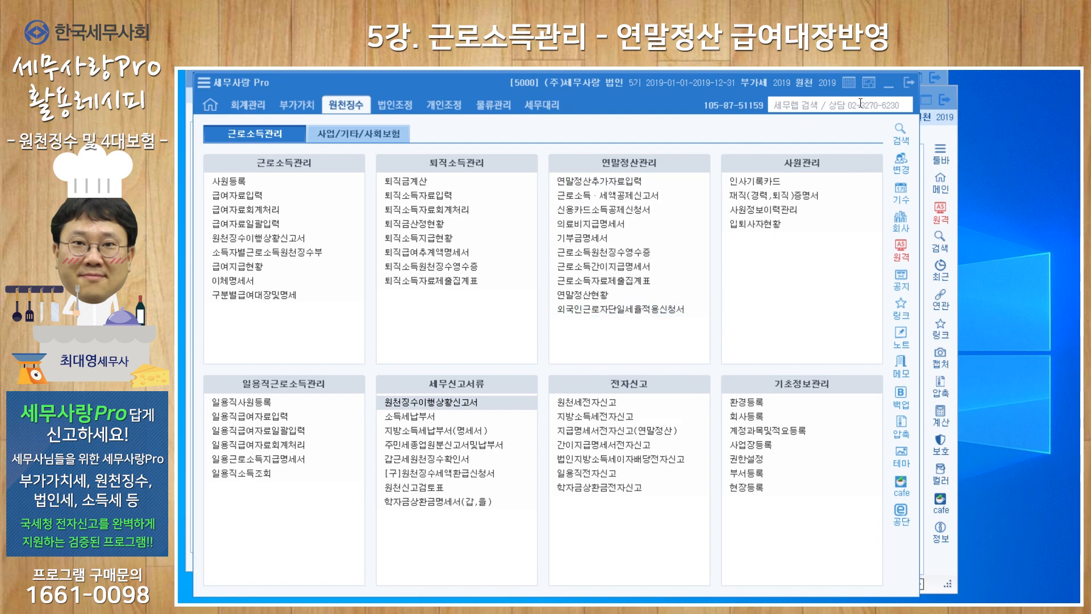
click(888, 86)
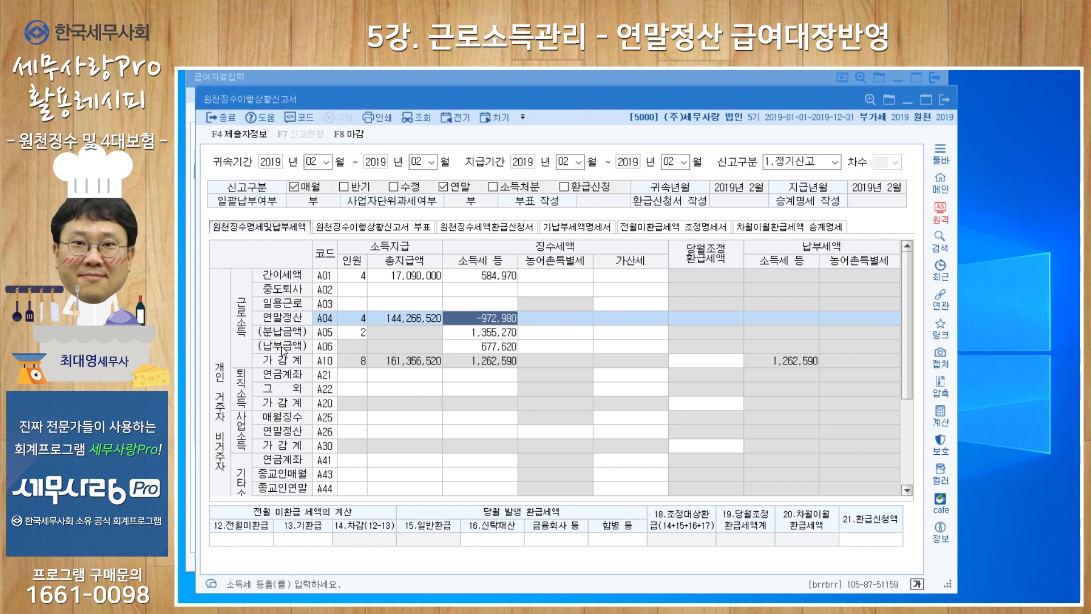
key(Escape)
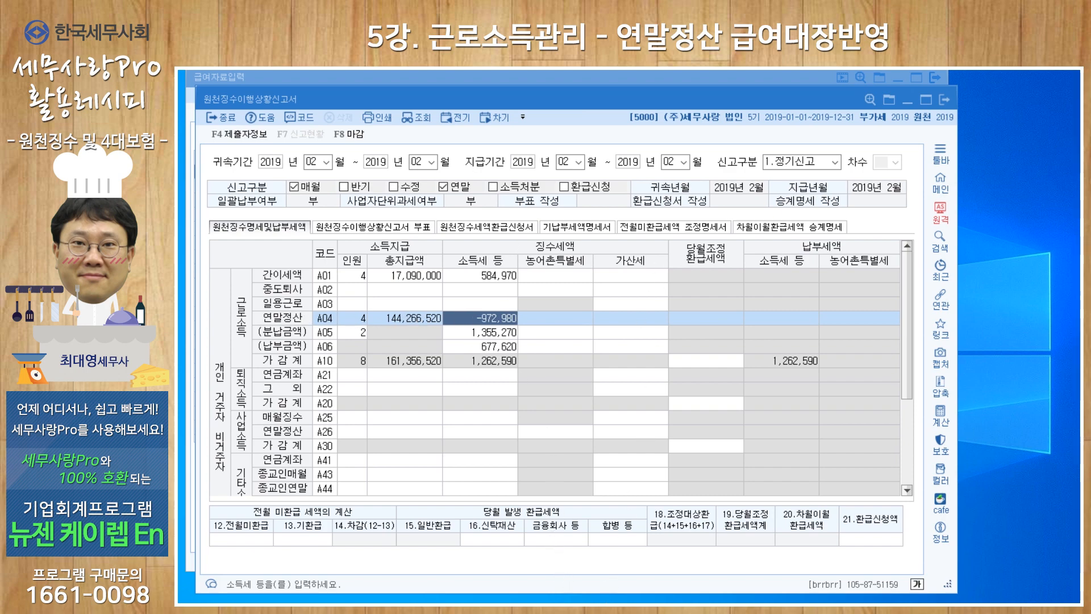
key(Escape)
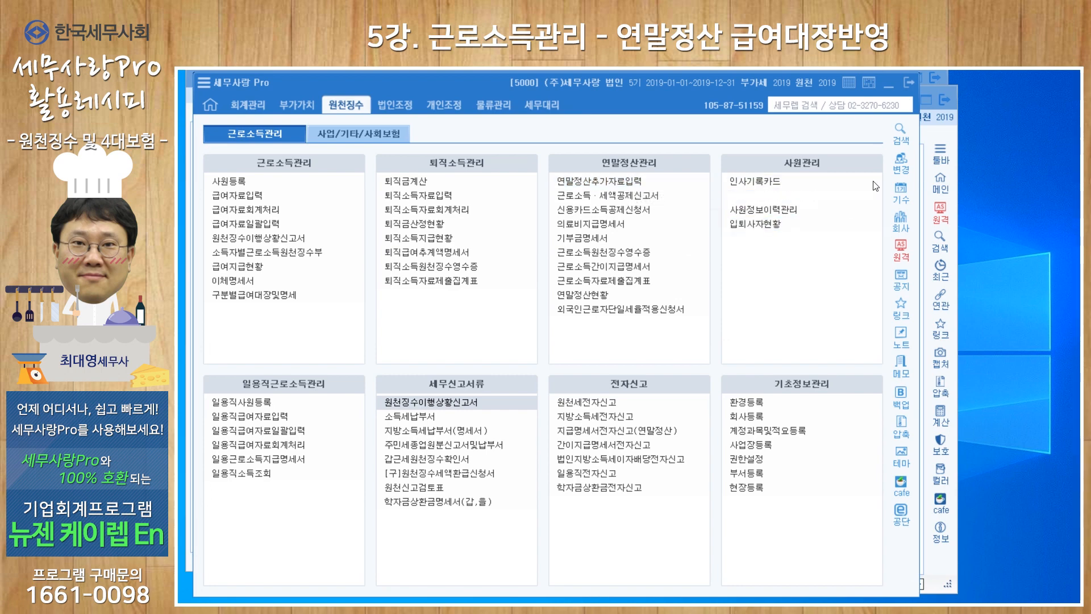
key(Return)
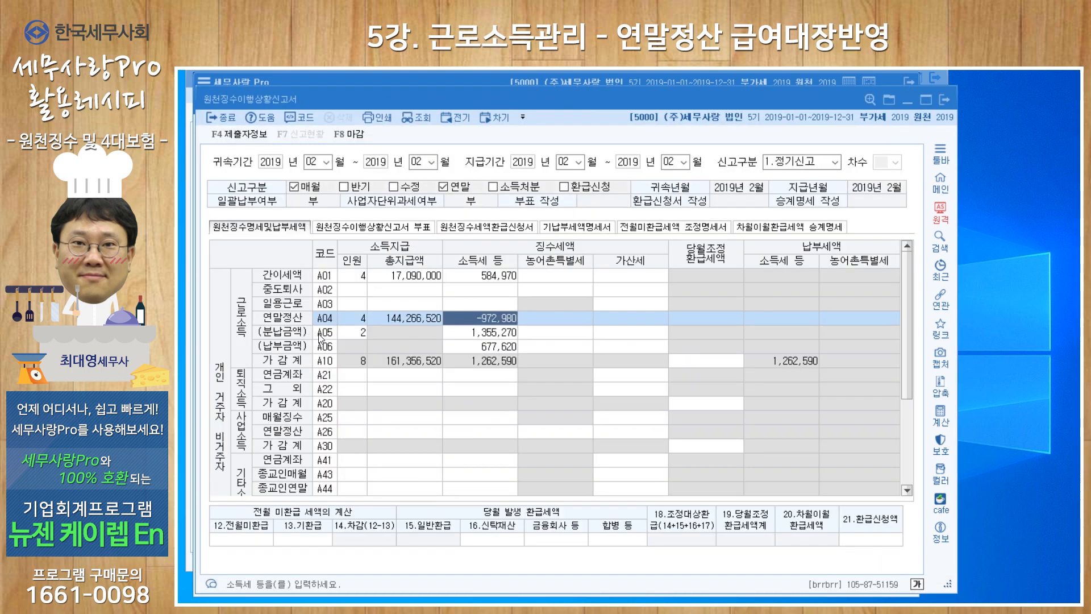
key(alt+Tab)
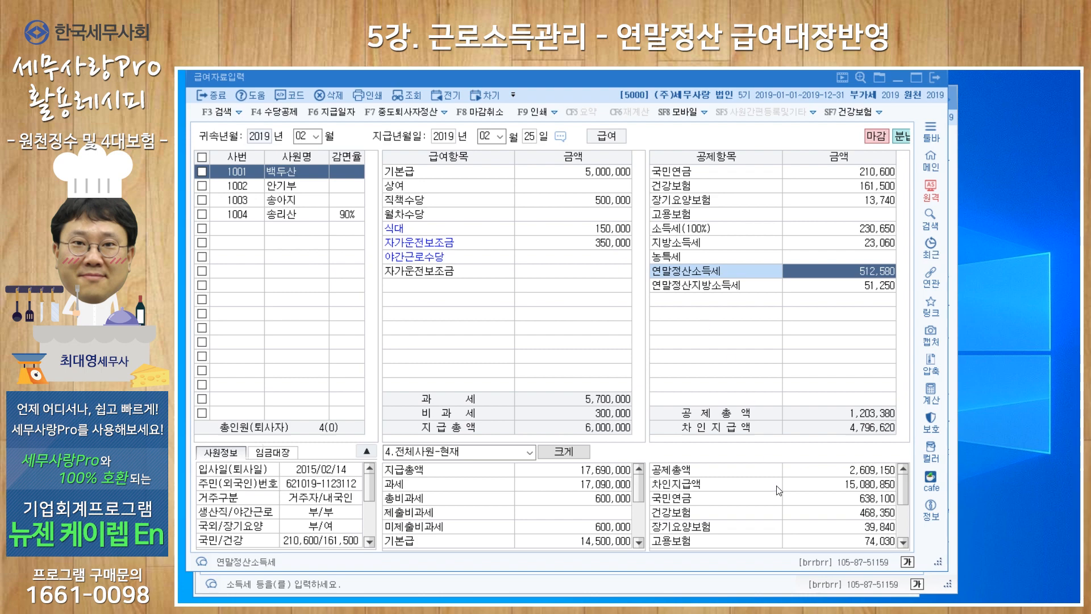
click(695, 588)
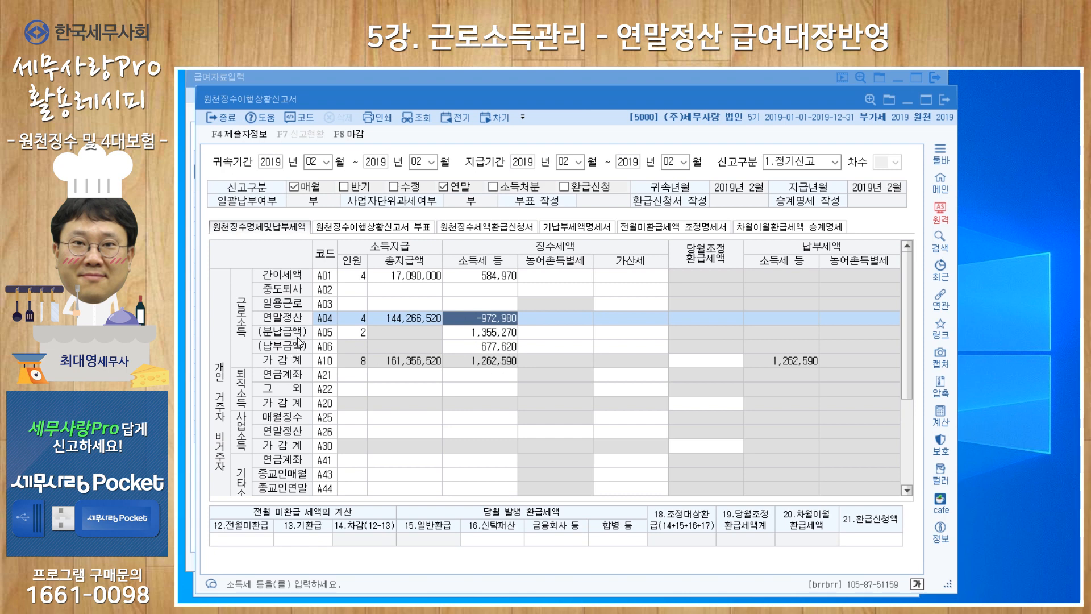
click(505, 75)
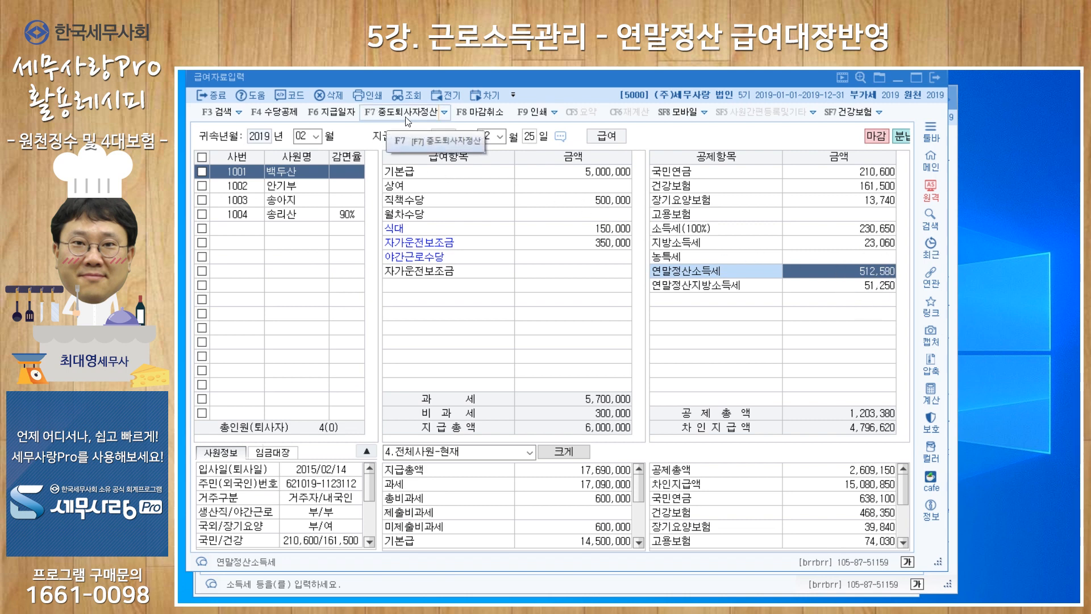
Try to reload the 연말정산 data for all employees in the closed February payroll
click(444, 112)
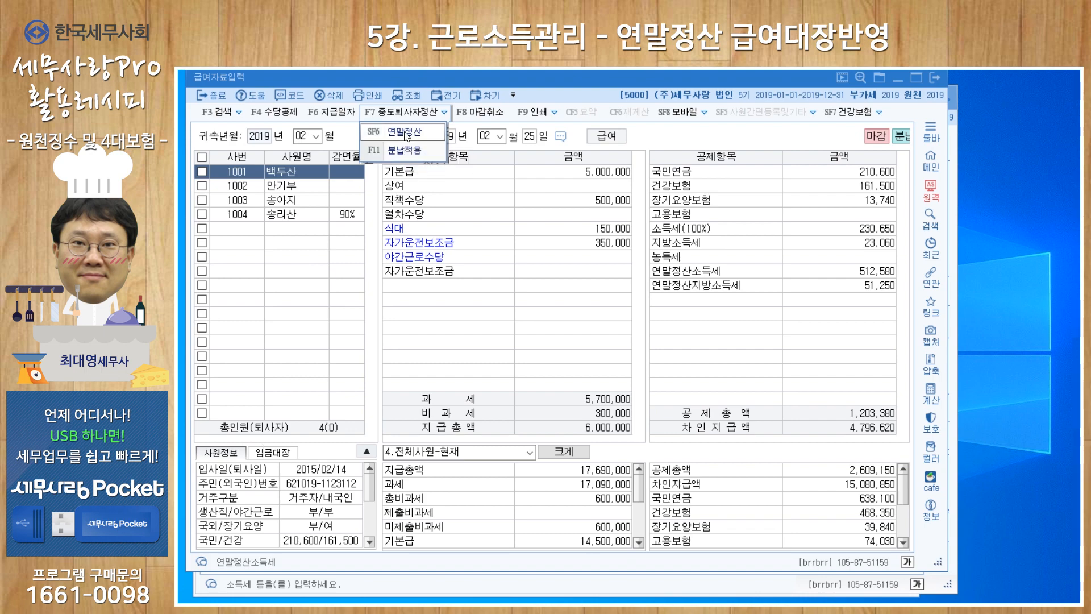
click(404, 131)
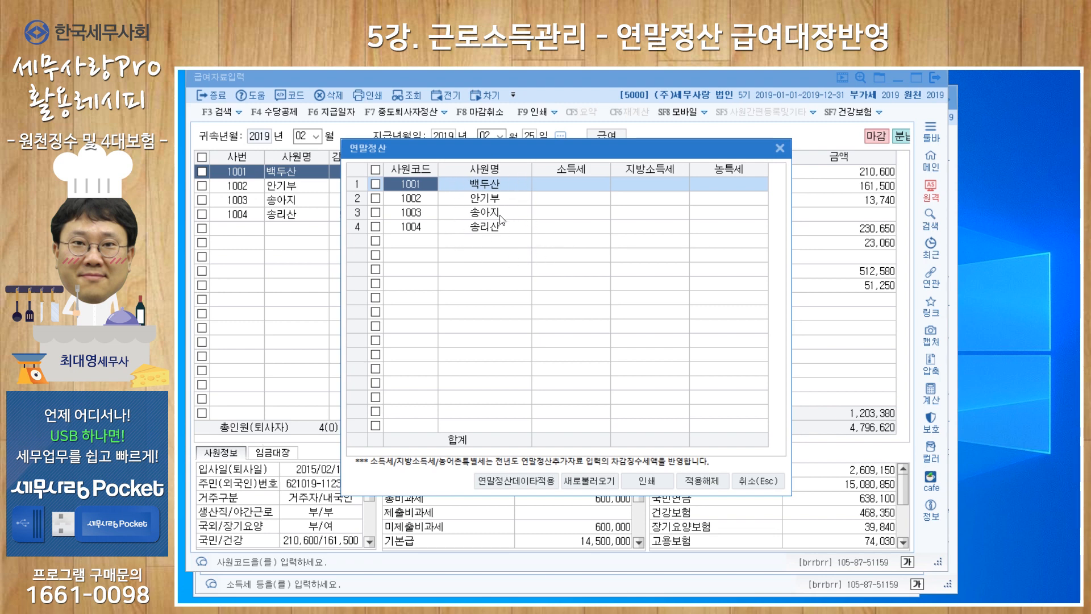
click(376, 170)
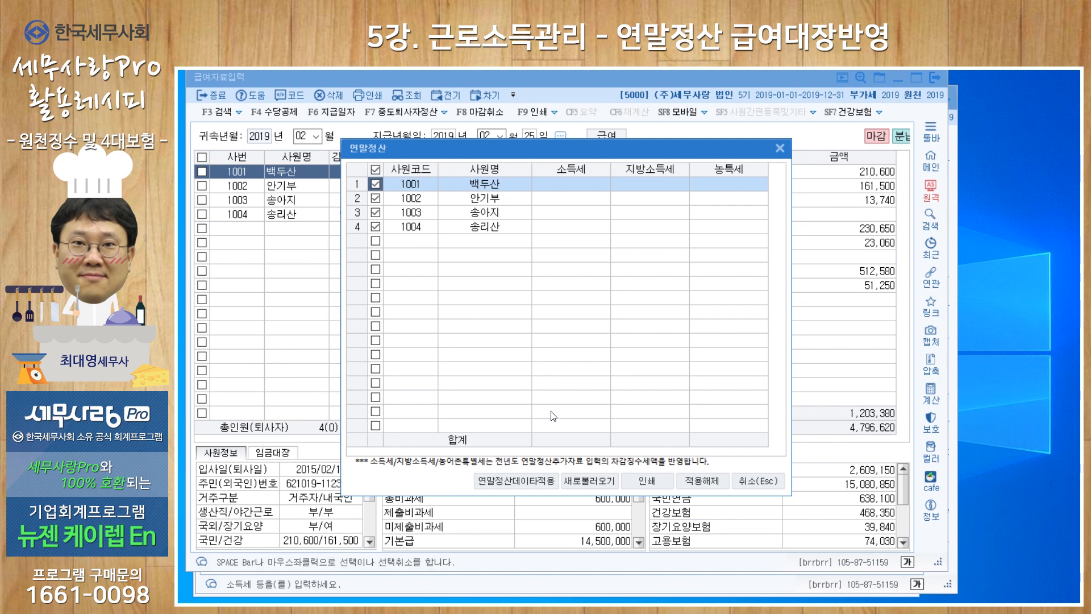
click(578, 485)
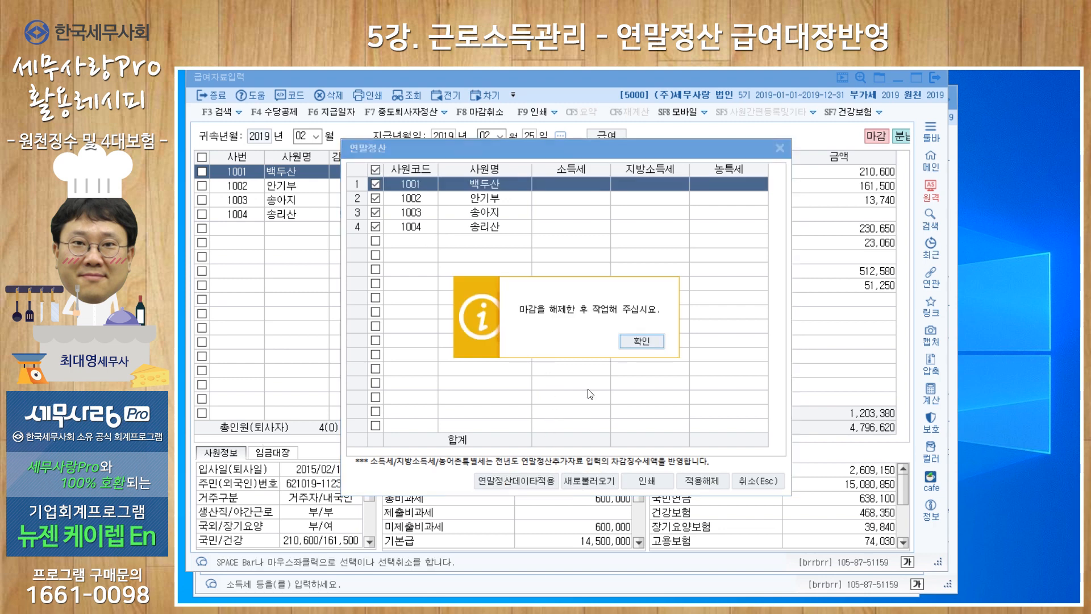
click(635, 342)
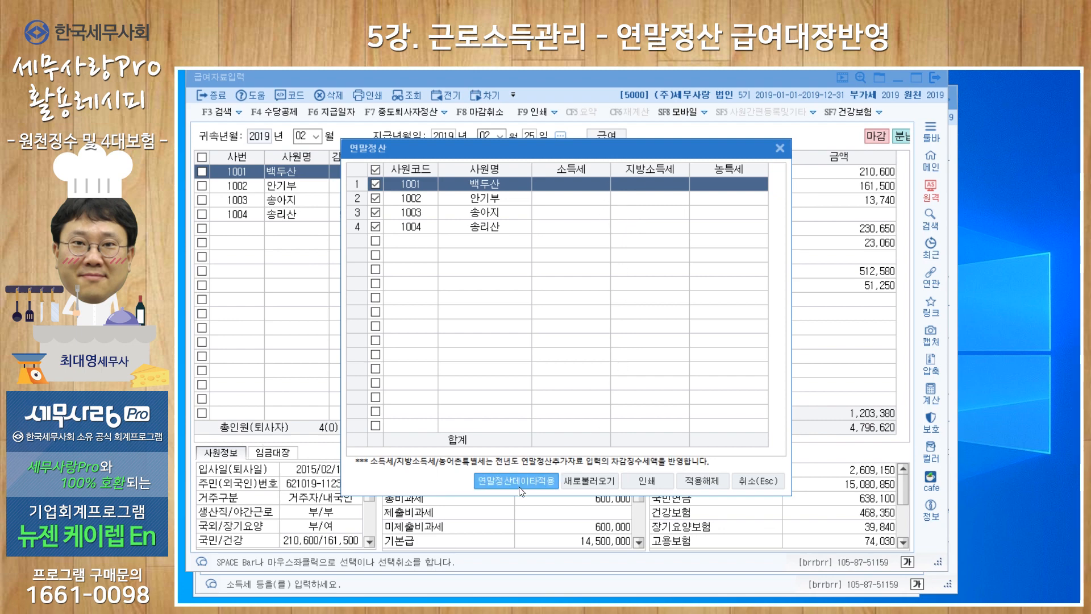
click(780, 147)
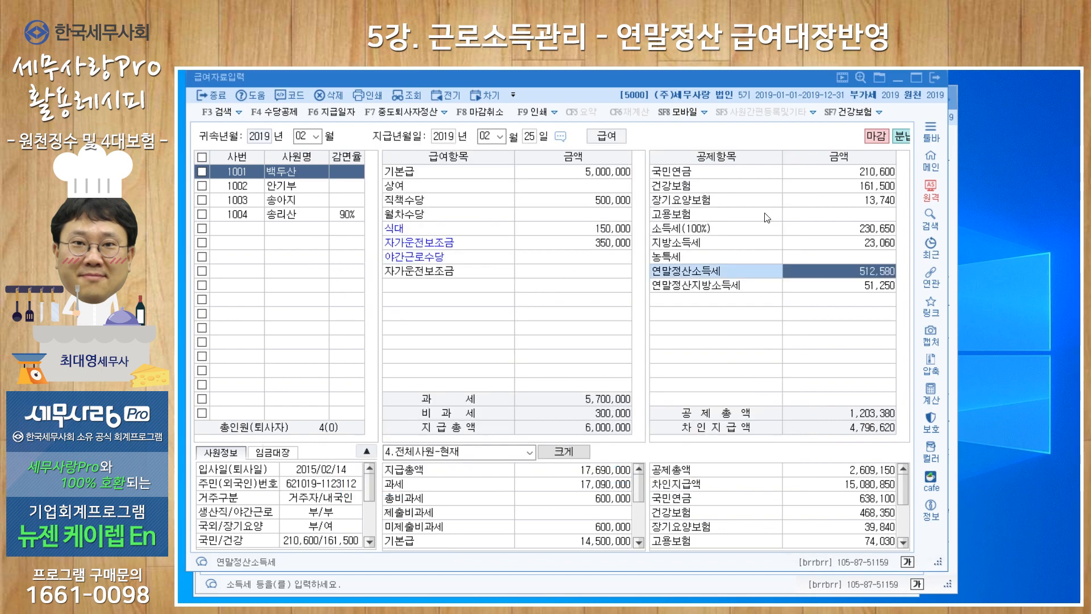
Compare the 연말정산소득세 and 연말정산지방소득세 deductions across all four employees in the February payroll
click(682, 288)
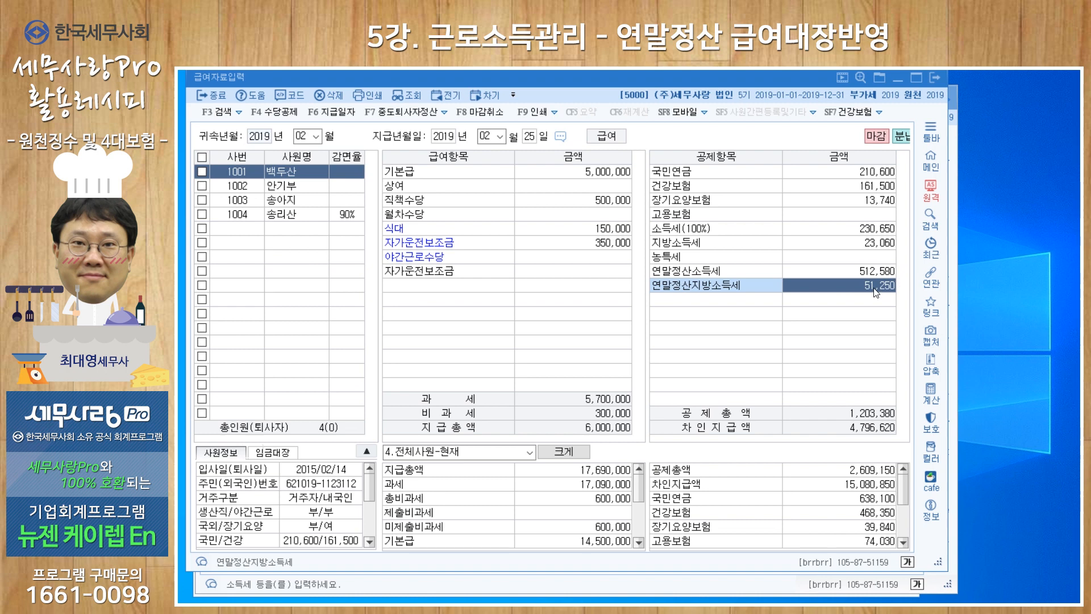
key(Page_Down)
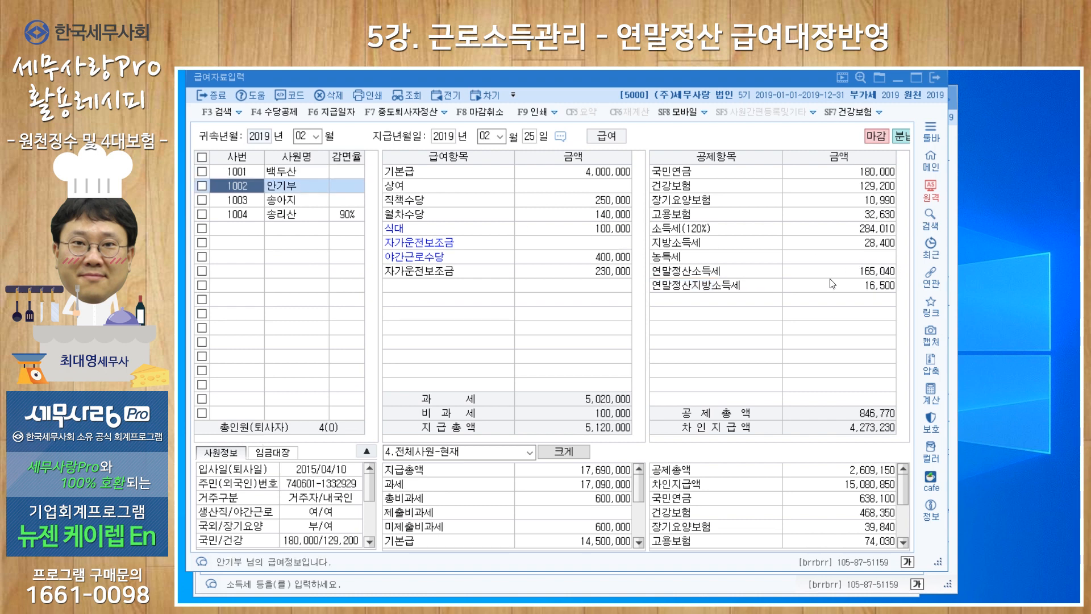
click(292, 172)
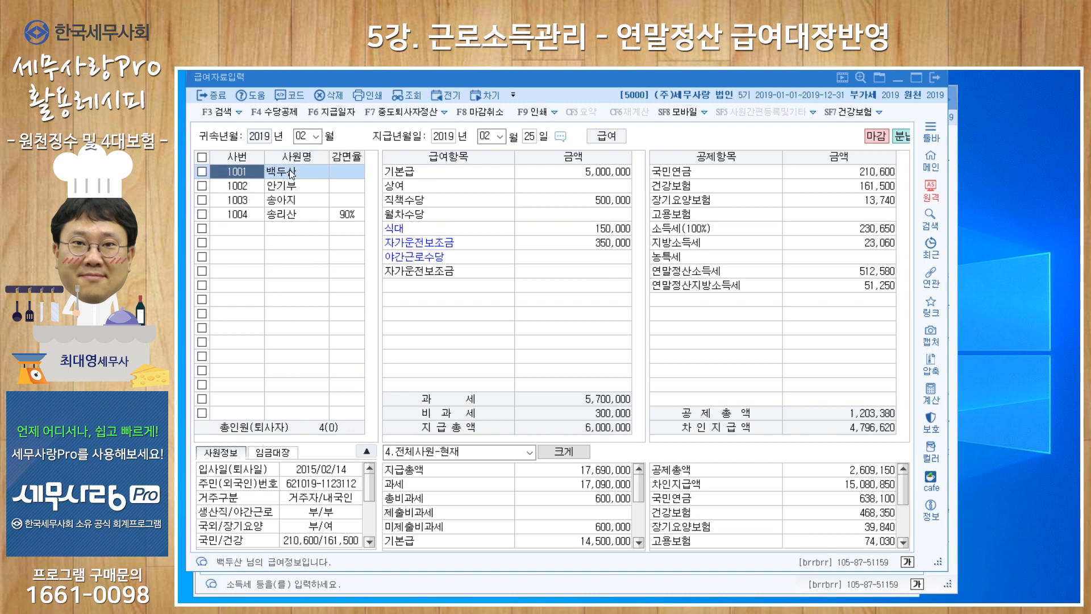
click(287, 186)
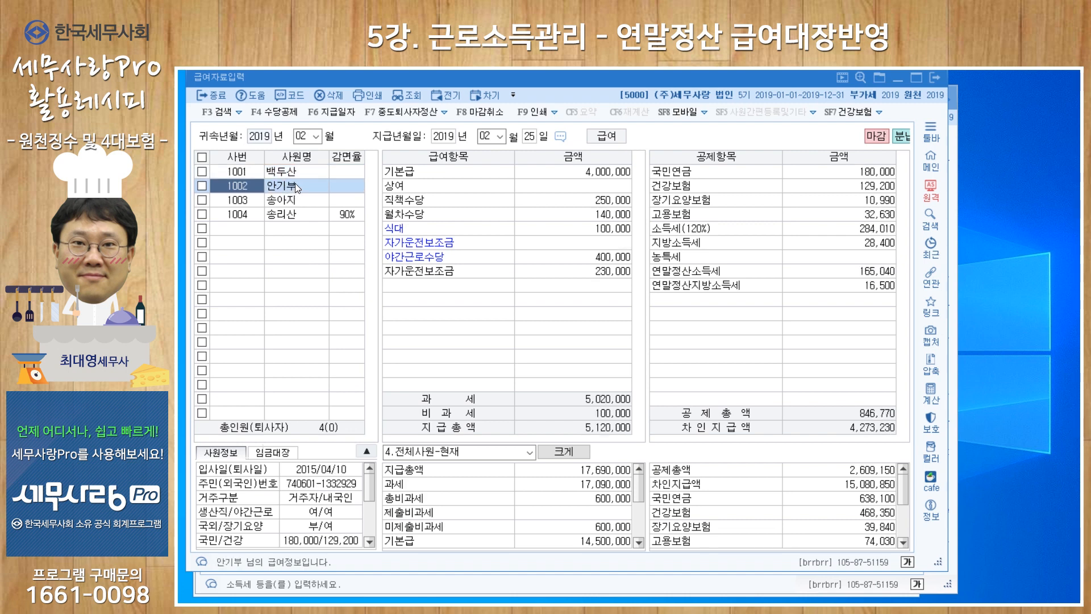
click(284, 201)
click(281, 218)
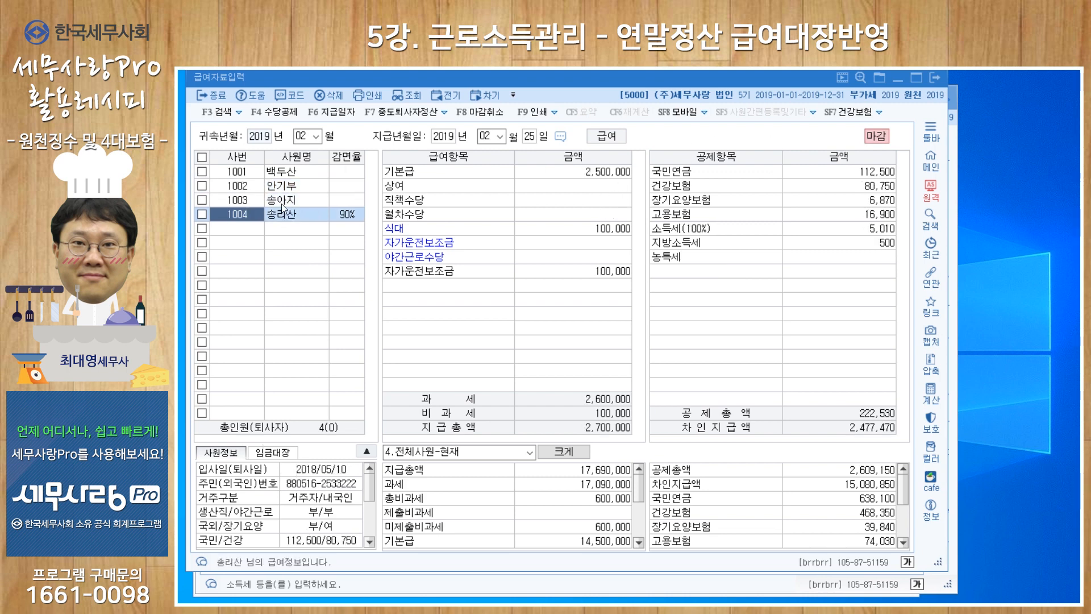
click(282, 211)
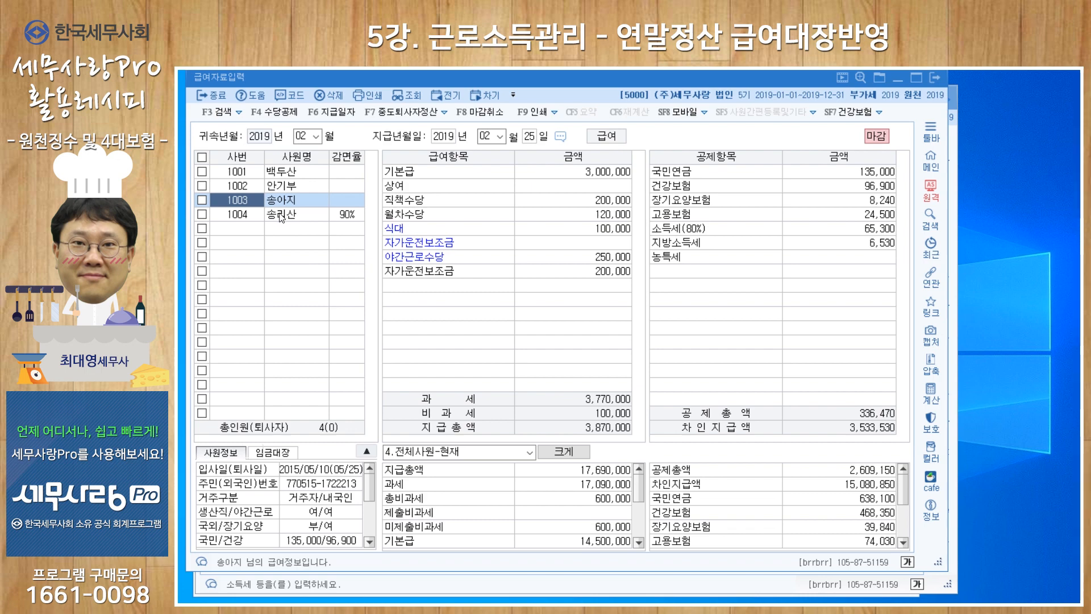
click(297, 188)
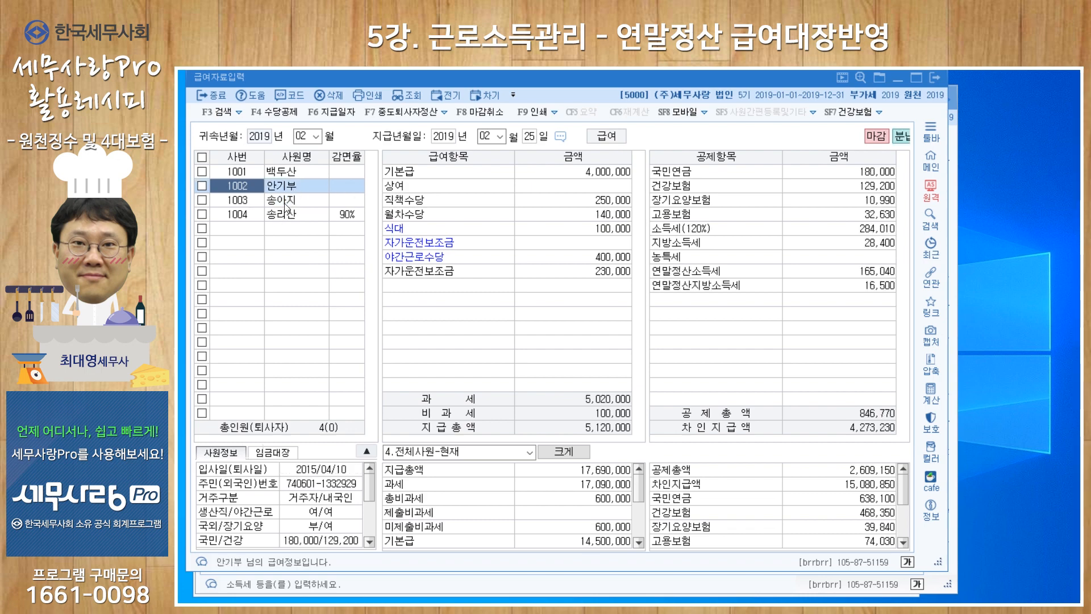
click(286, 201)
click(285, 214)
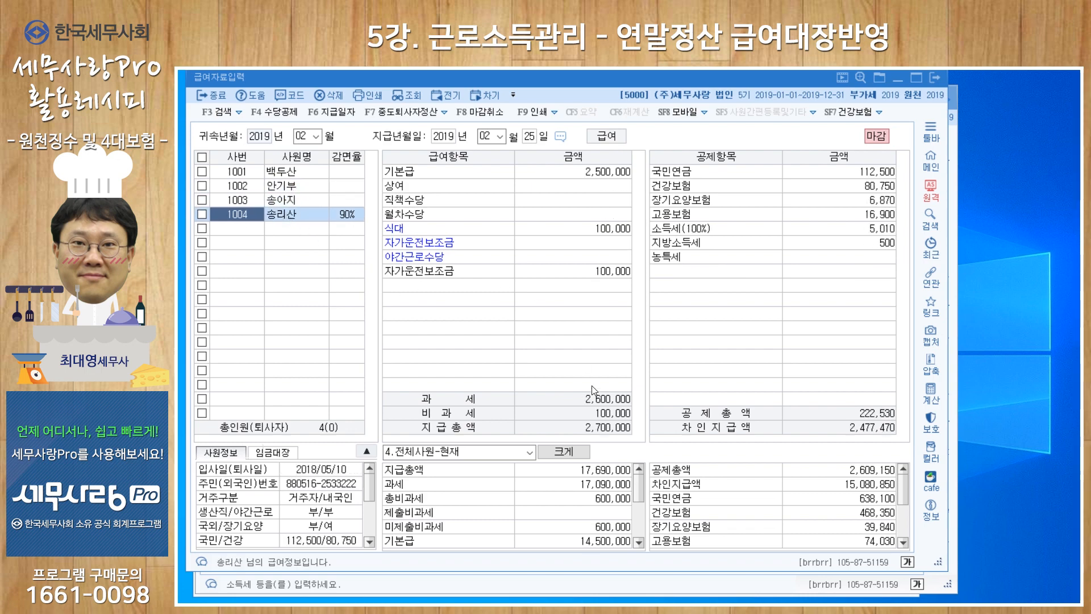
Check the February 2019 attribution and payment periods and the 정기신고 filing type in 원천징수이행상황신고서, and return to 급여자료입력
click(606, 580)
click(308, 162)
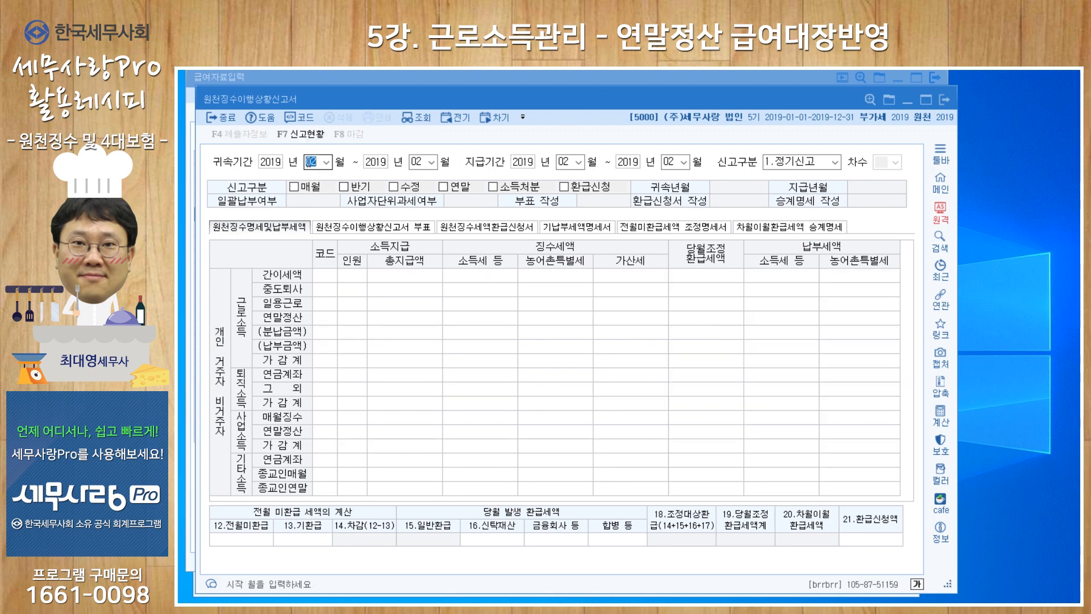
key(Return)
key(Return)
key(Return)
key(Return)
key(Return)
key(Return)
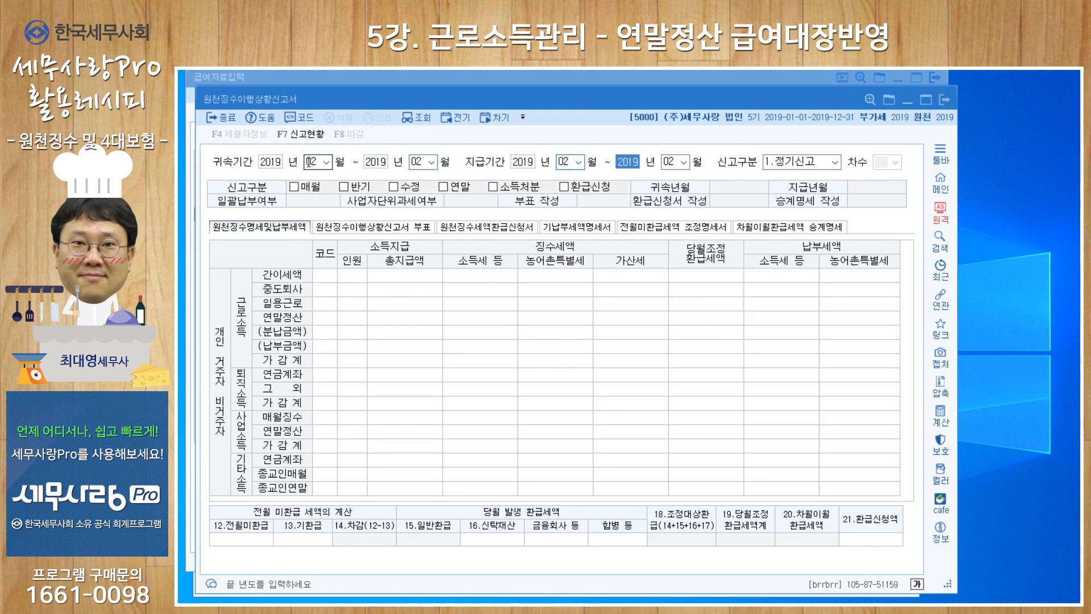
key(Return)
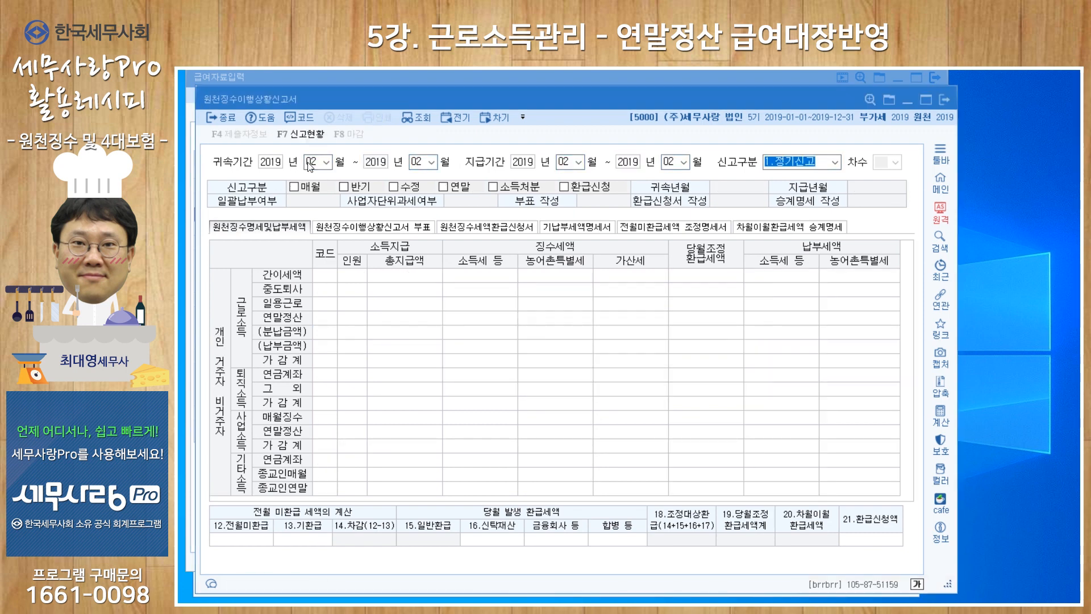
click(315, 77)
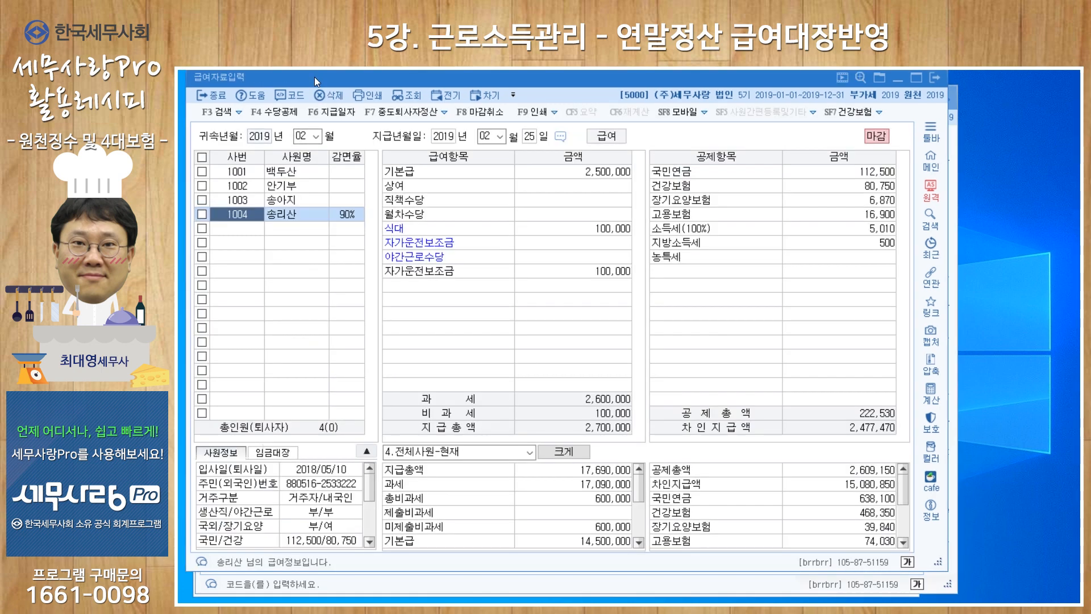
Try once more to reload the year-end settlement amounts for every employee while the payroll is closed
click(446, 116)
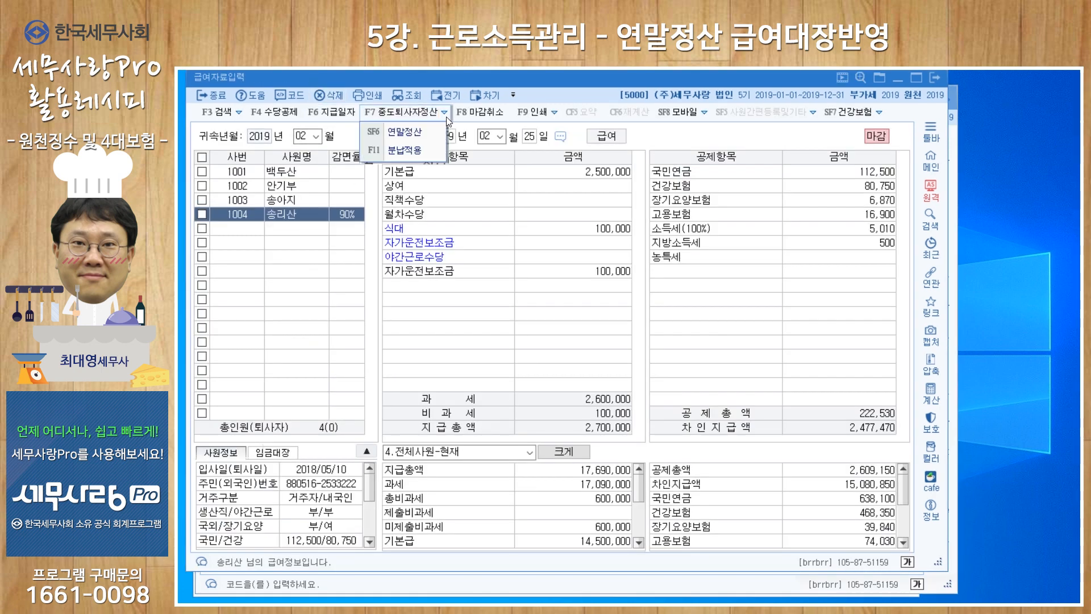
click(404, 133)
click(375, 169)
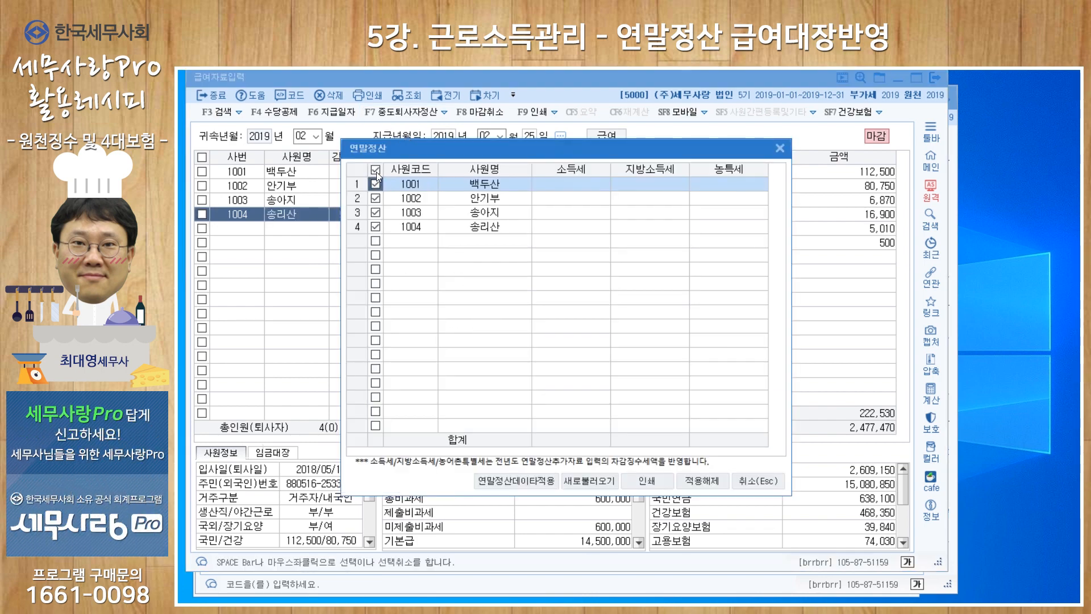
click(581, 479)
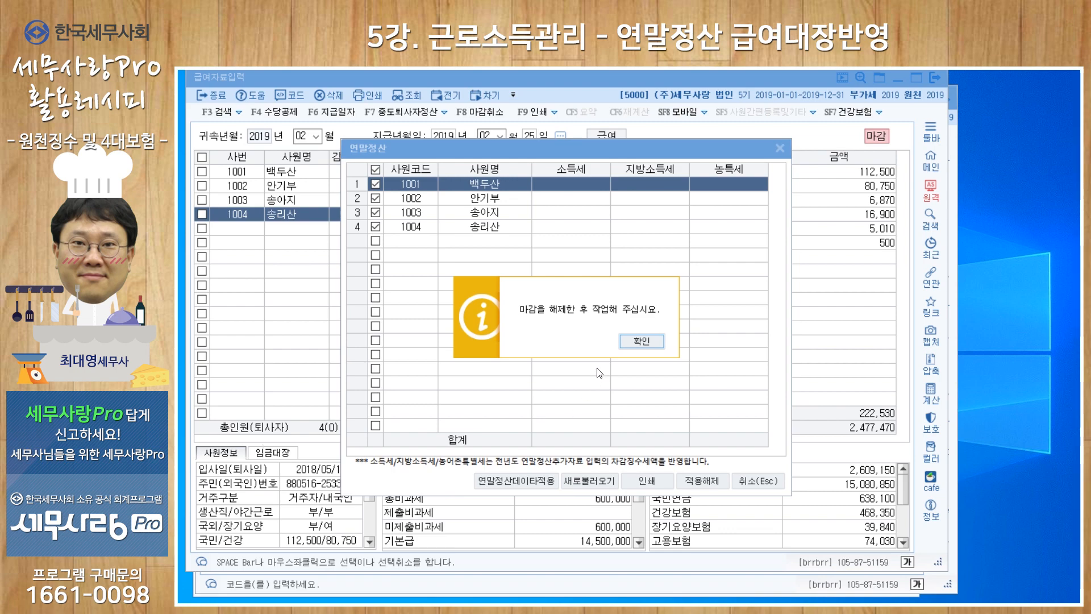
click(629, 341)
click(750, 478)
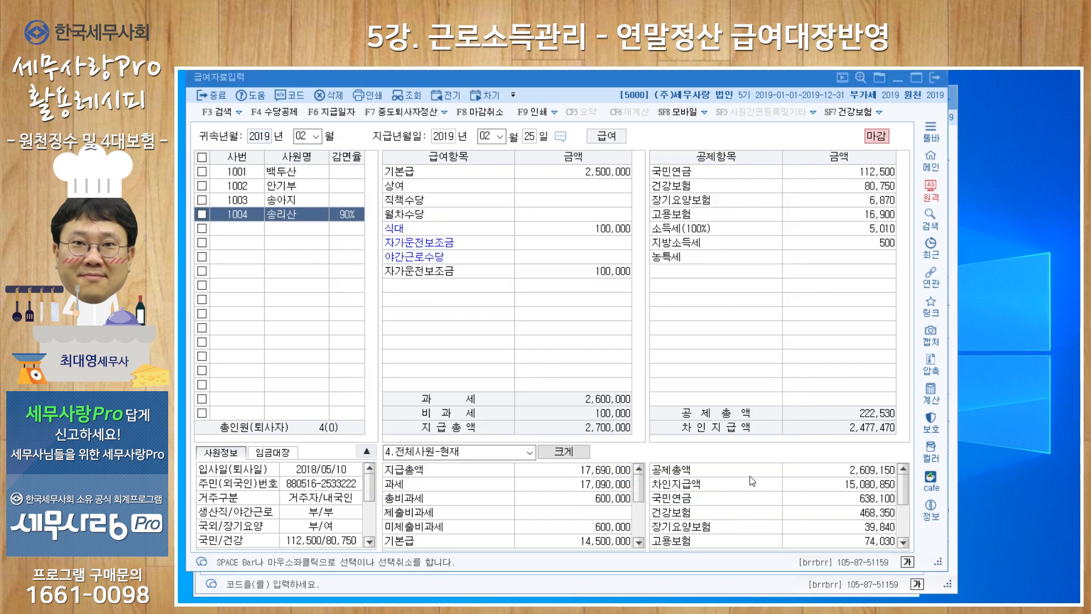
Cancel the closing of the February payroll and reload the 연말정산 data for all four employees
click(482, 119)
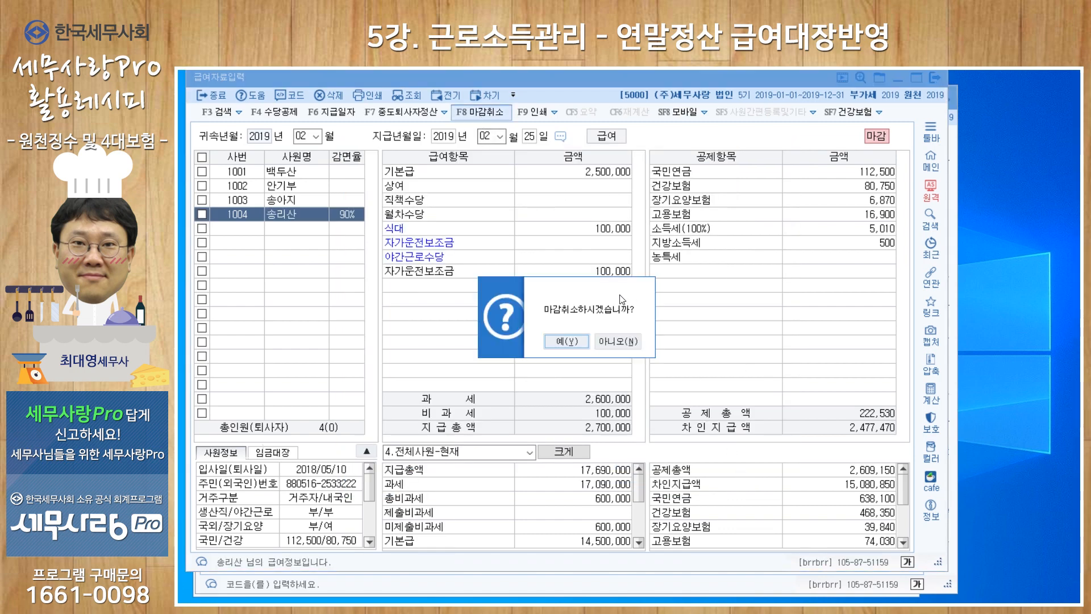
click(561, 347)
click(444, 112)
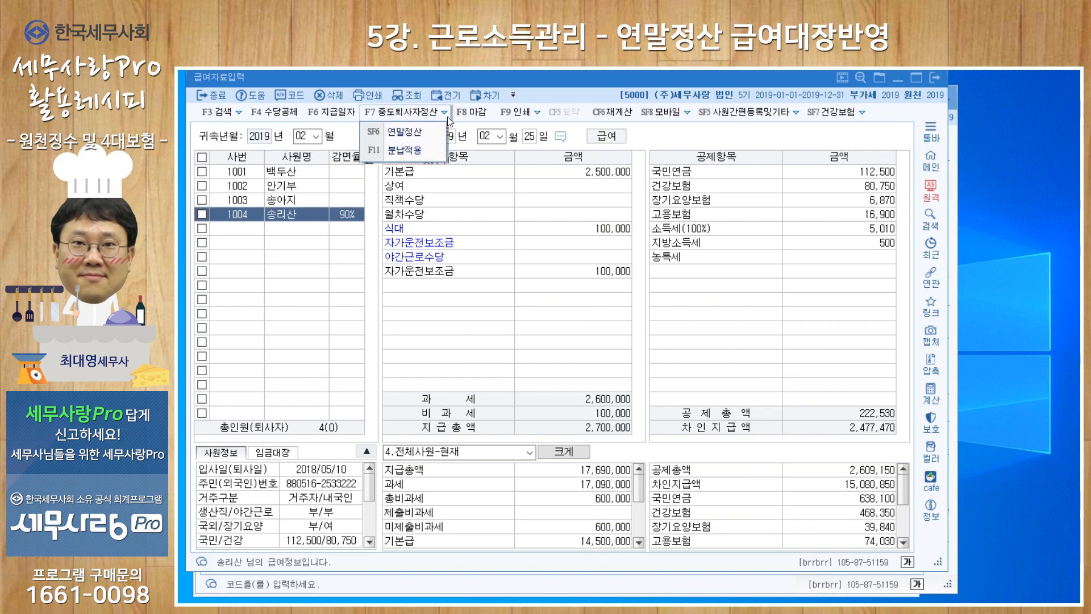
click(416, 133)
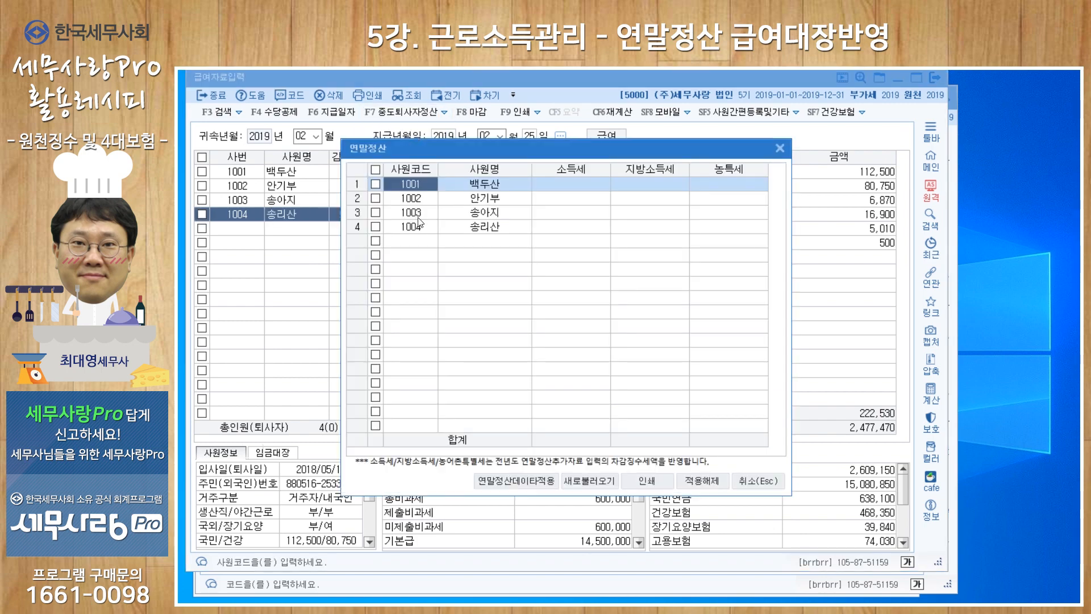
click(375, 170)
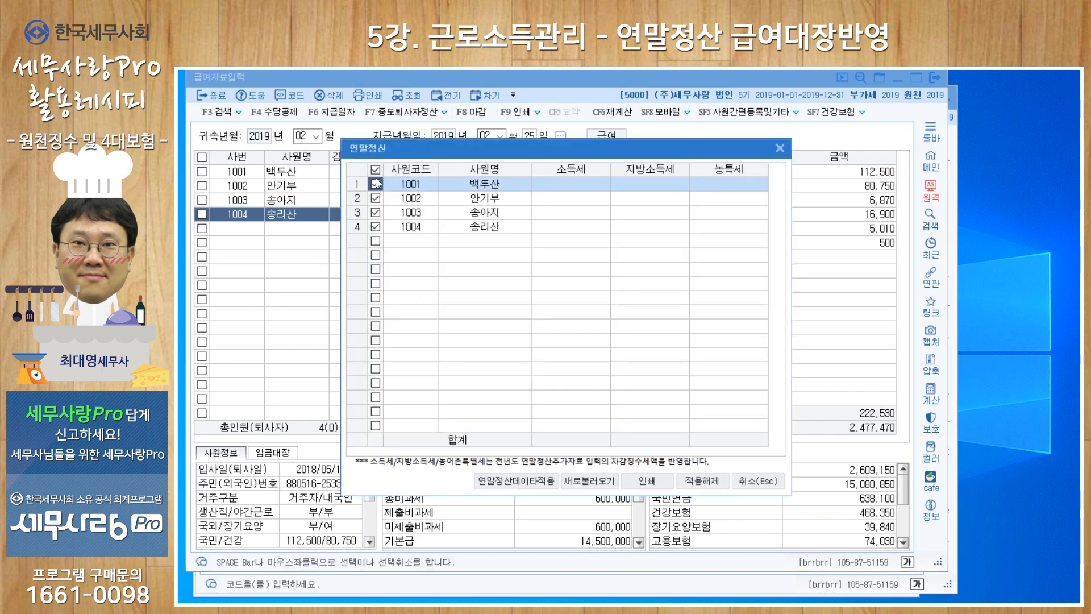
click(592, 475)
click(590, 351)
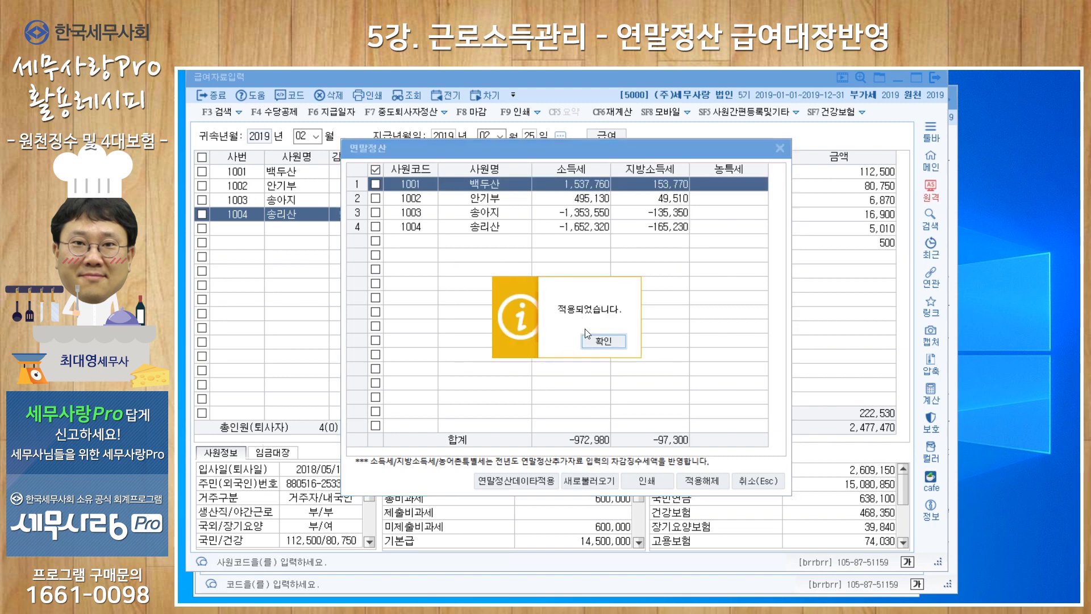
click(589, 337)
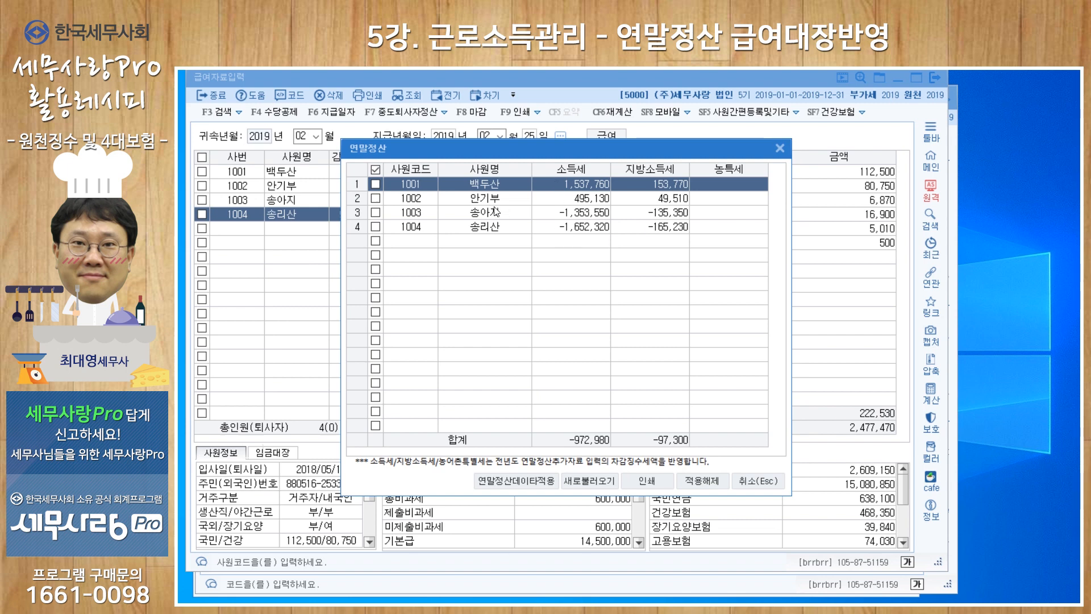
Apply the 연말정산 data to the February payroll for only the third and fourth employees, the ones with refunds
click(376, 170)
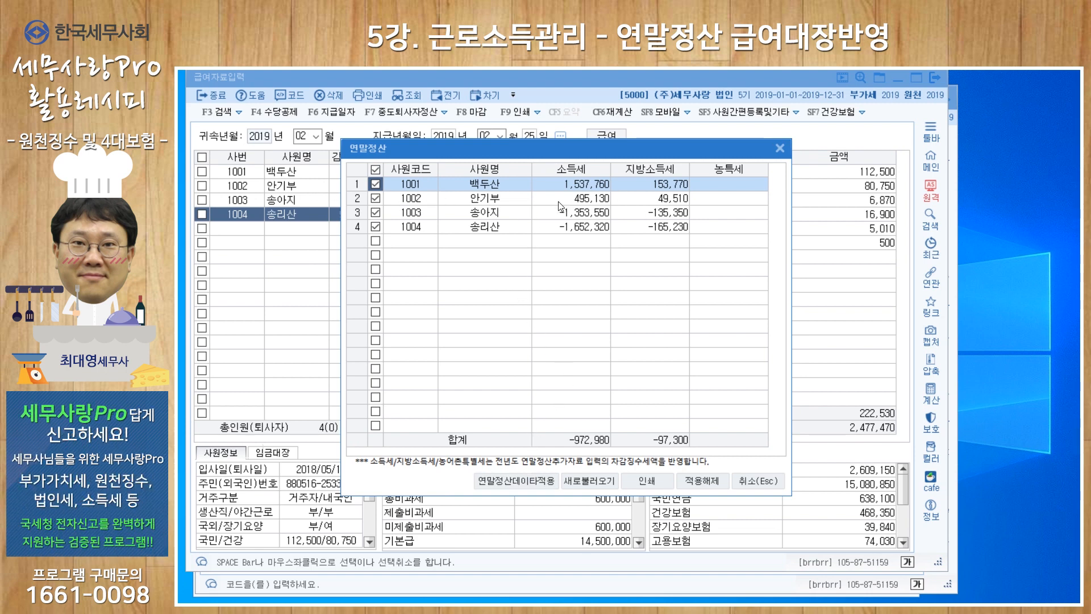
click(376, 198)
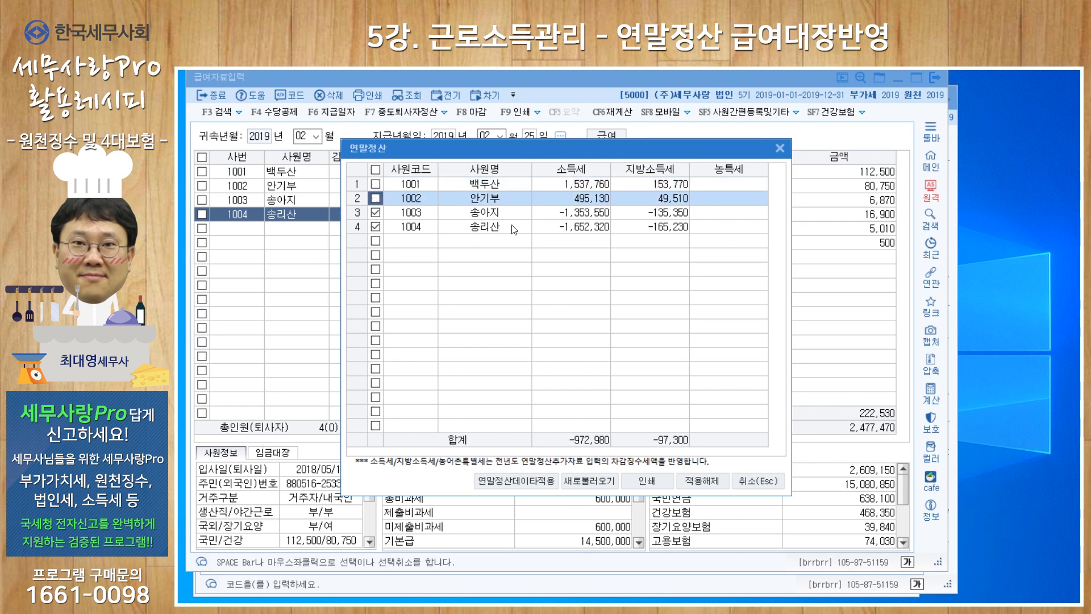
click(536, 479)
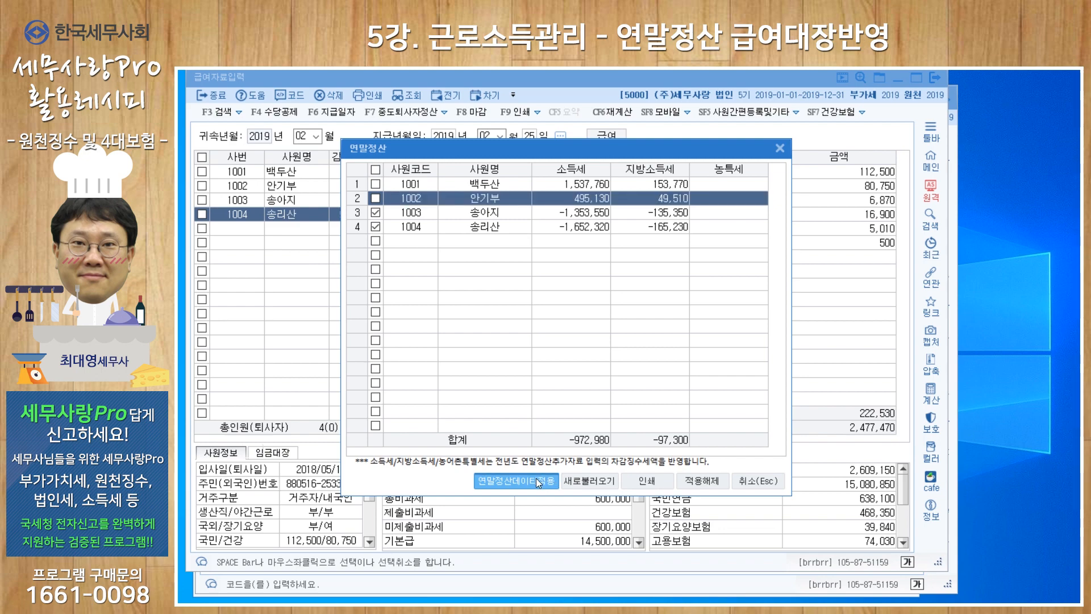
click(636, 336)
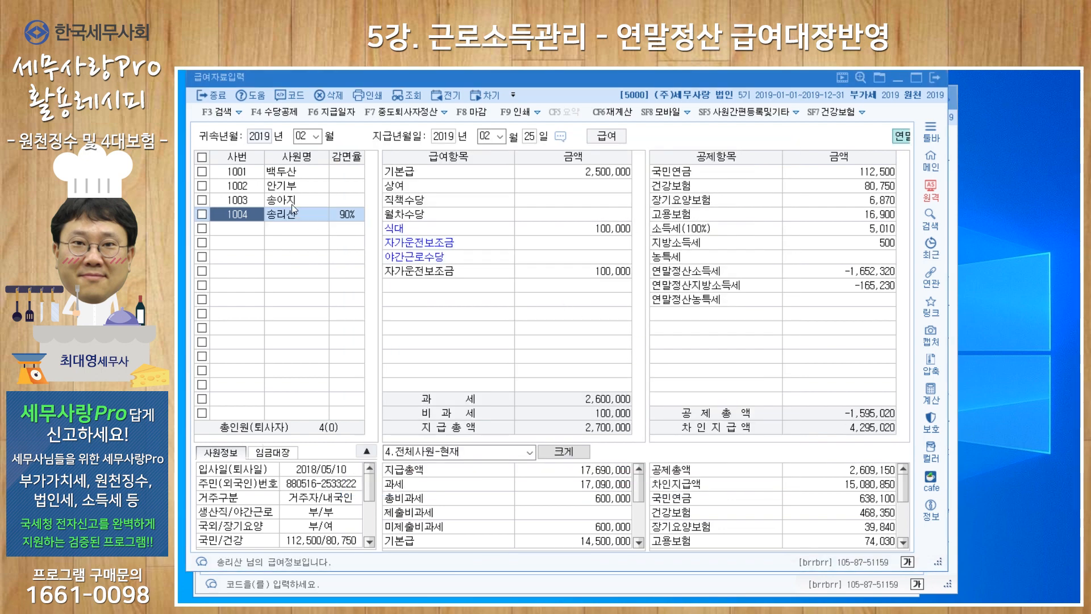
Examine the applied 연말정산소득세 and 연말정산지방소득세 amounts in the deductions of the third and fourth employees
key(Up)
key(Down)
click(851, 283)
click(849, 274)
click(848, 283)
click(848, 275)
click(846, 283)
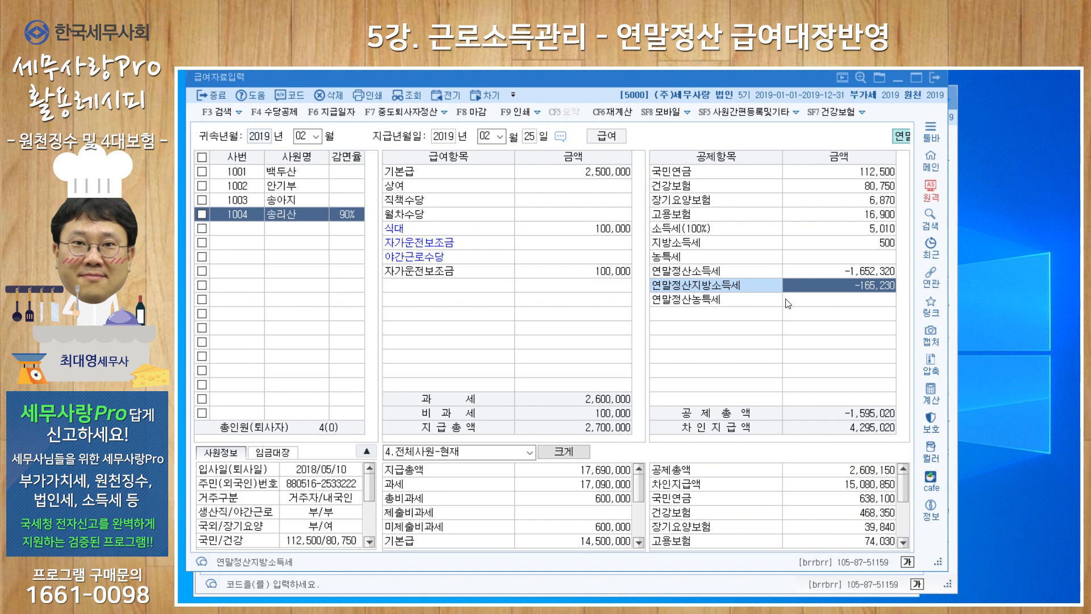
click(444, 114)
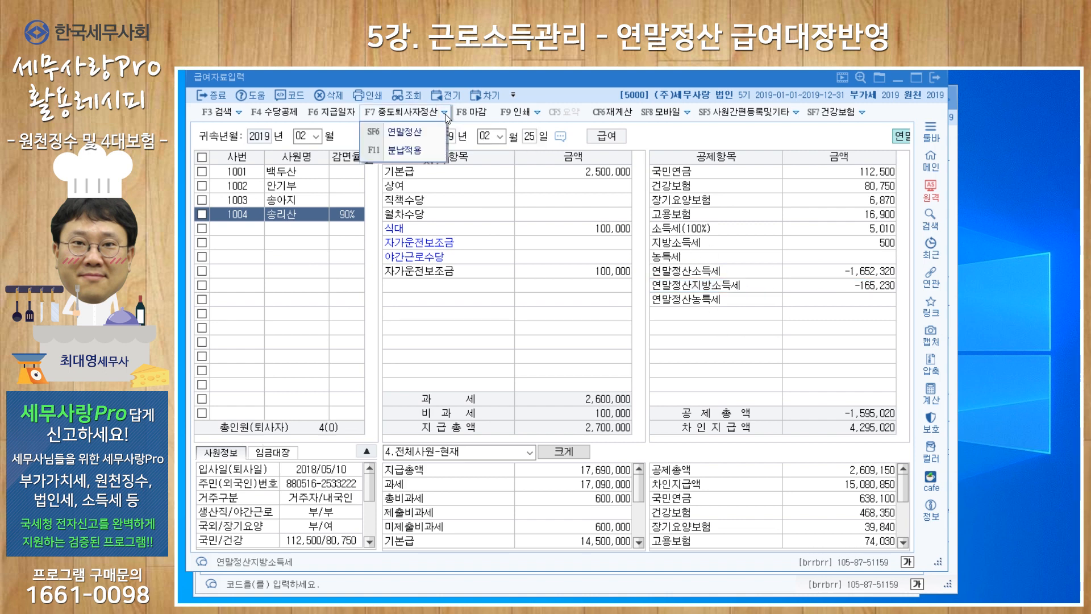
click(409, 152)
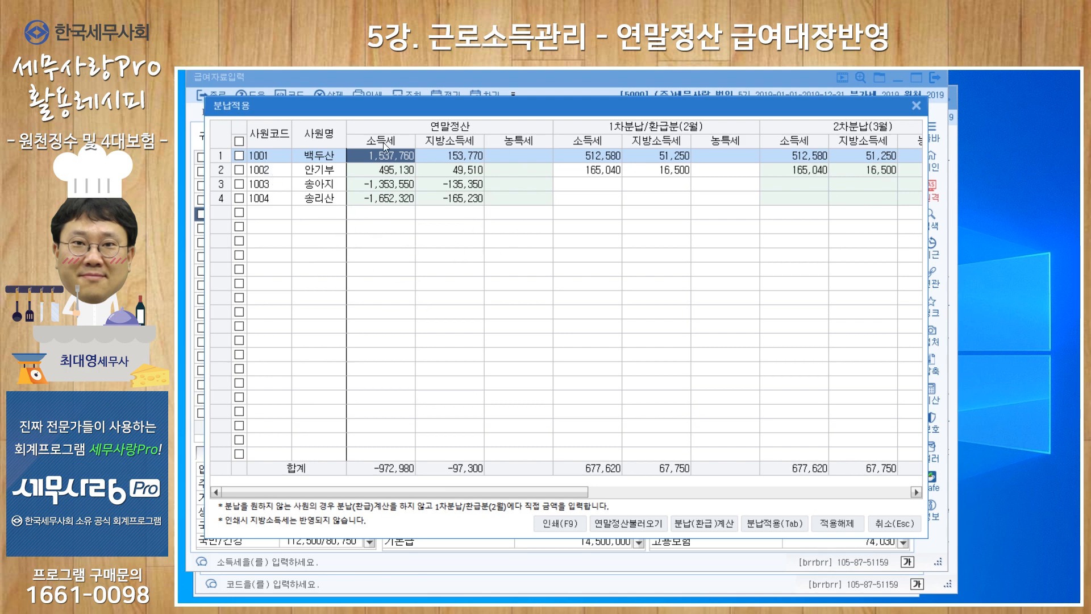
click(238, 141)
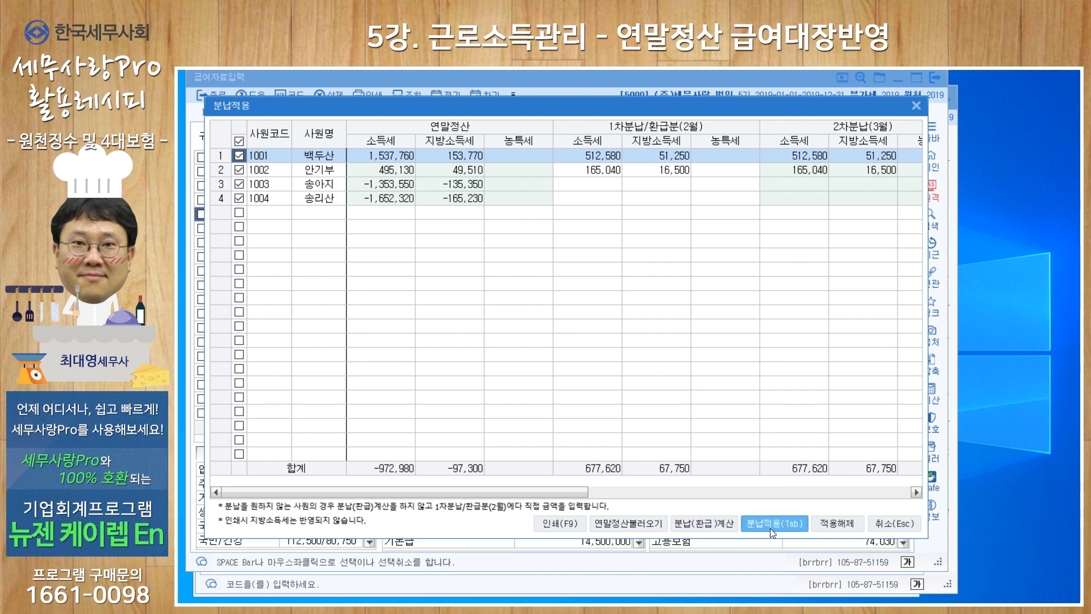
drag(764, 112, 747, 376)
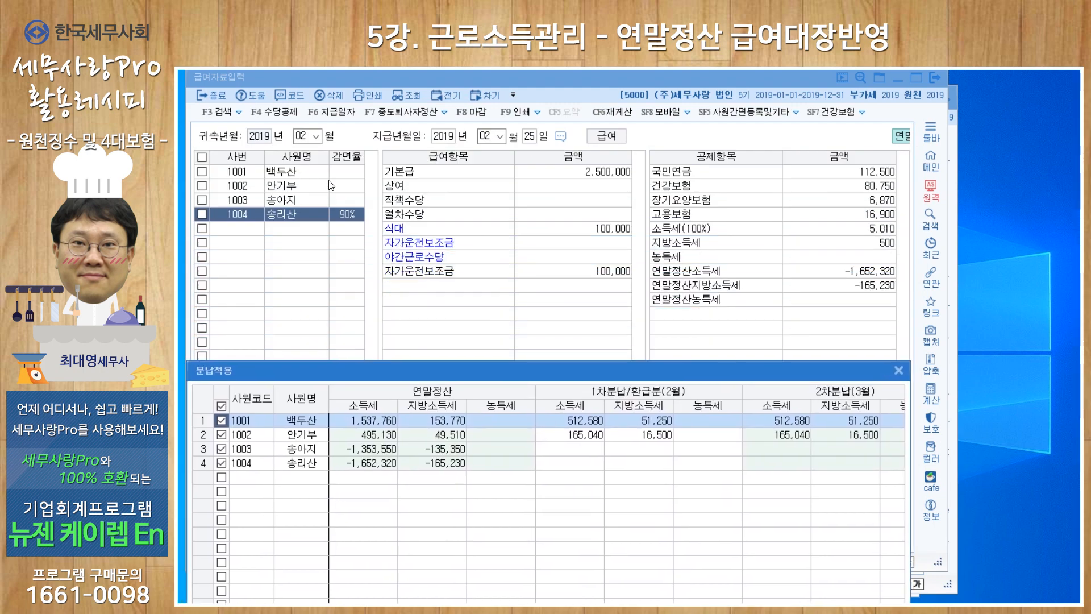
click(898, 370)
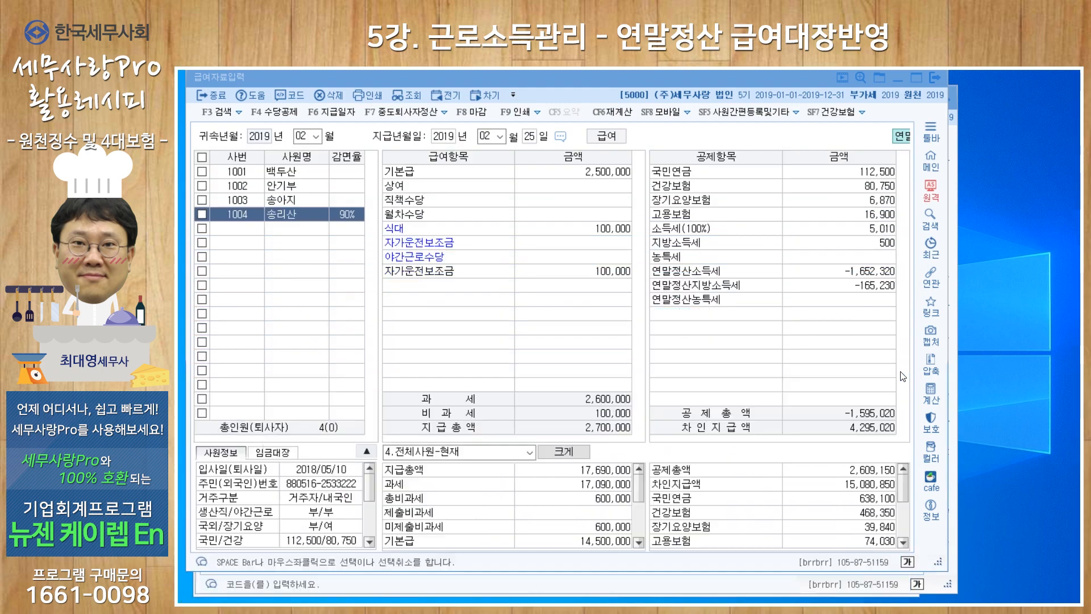
Check the first employee's 연말정산소득세 deduction and view the 연말정산 amounts of all employees
click(297, 172)
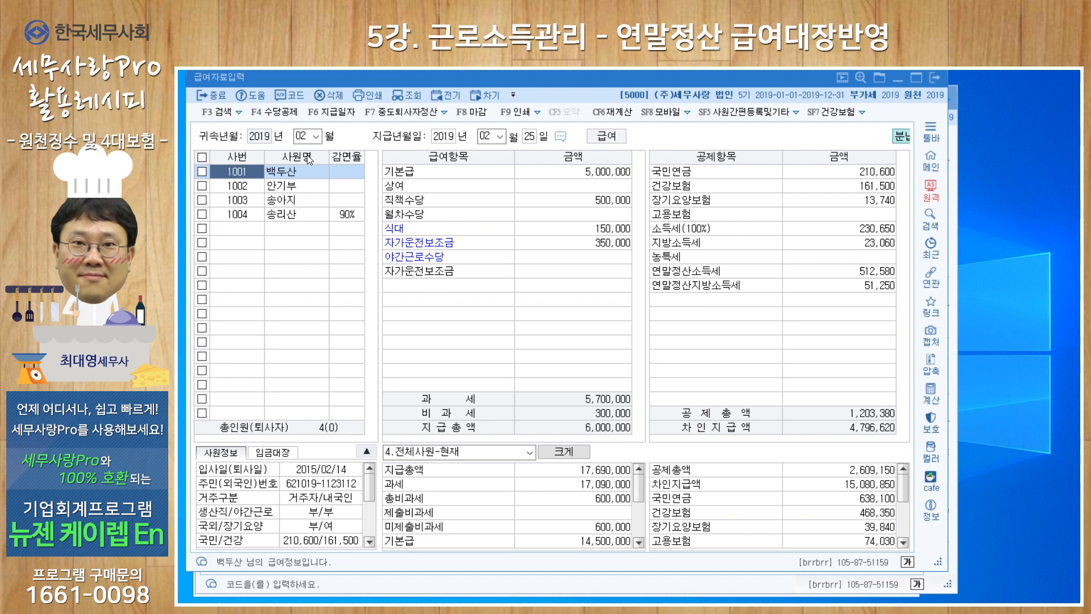
click(857, 271)
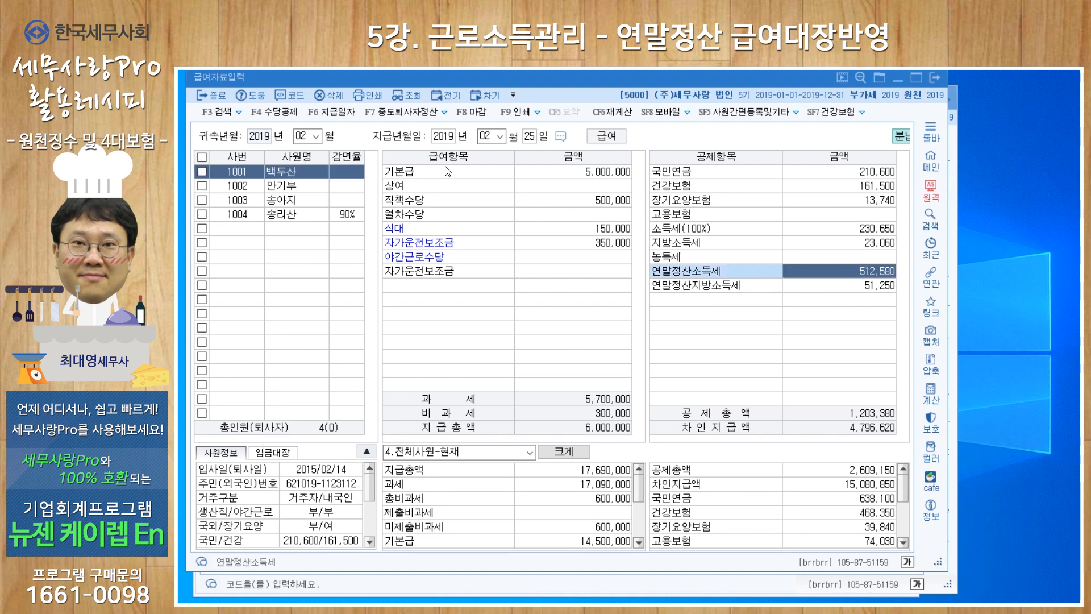
click(445, 112)
click(423, 133)
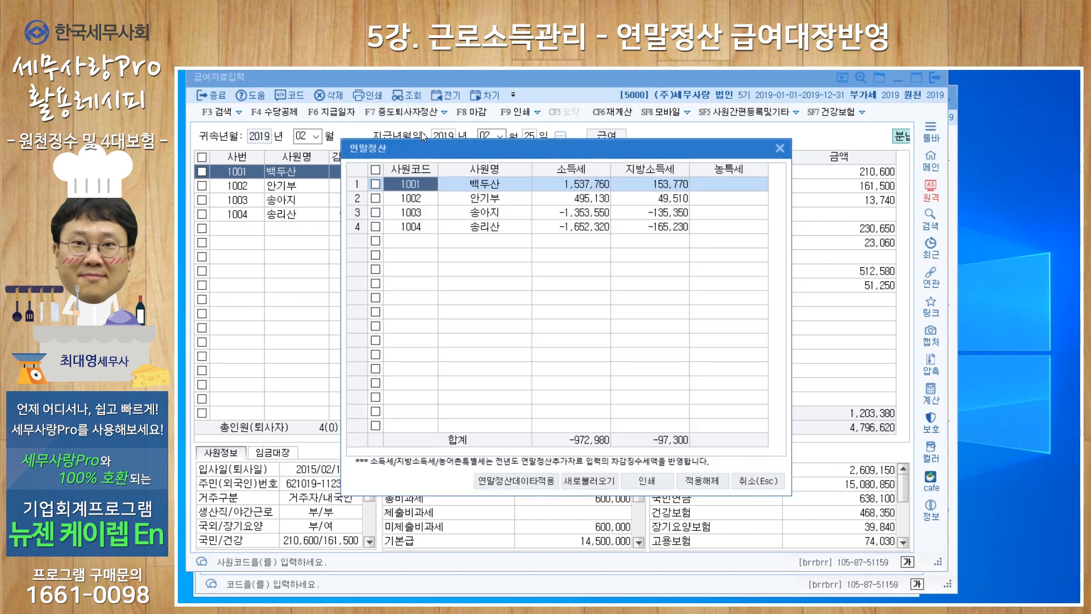
click(779, 148)
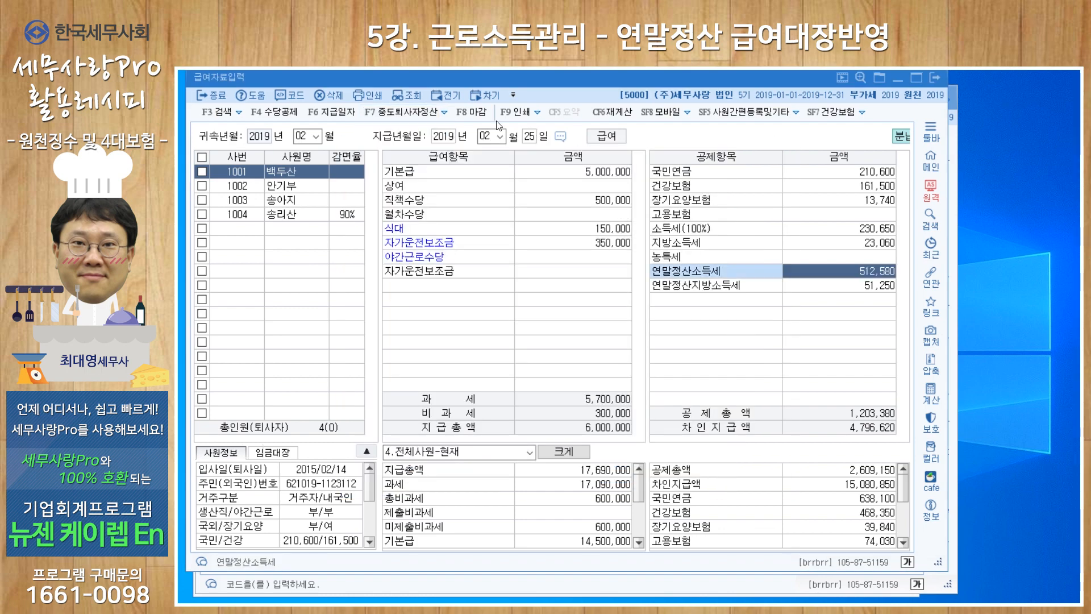
Review the first employee's 1차, 2차 and 3차 installment amounts in the 분납적용 table
click(445, 112)
click(405, 150)
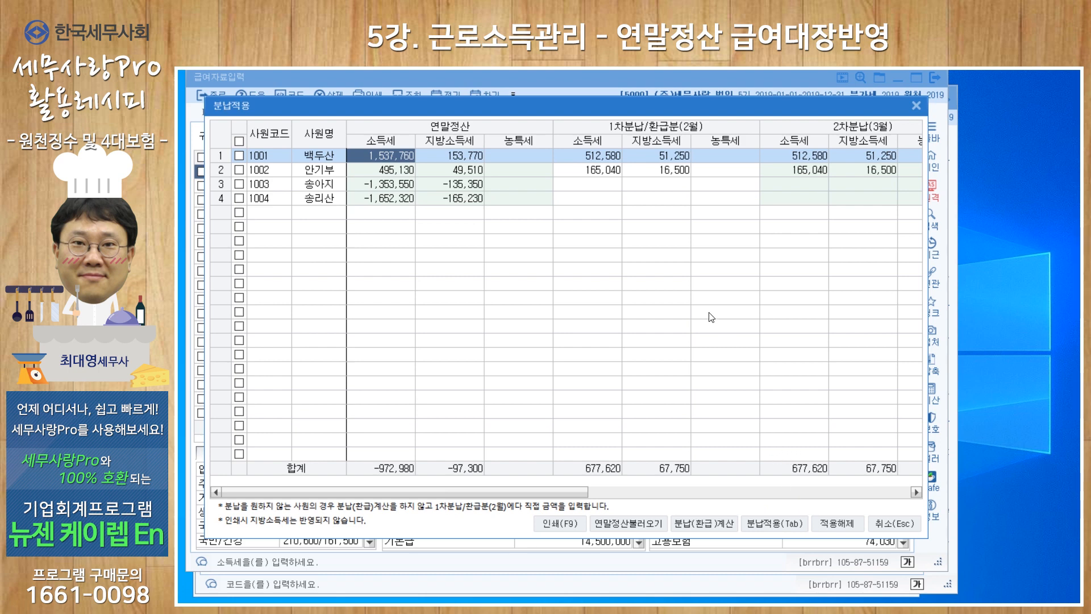
click(601, 158)
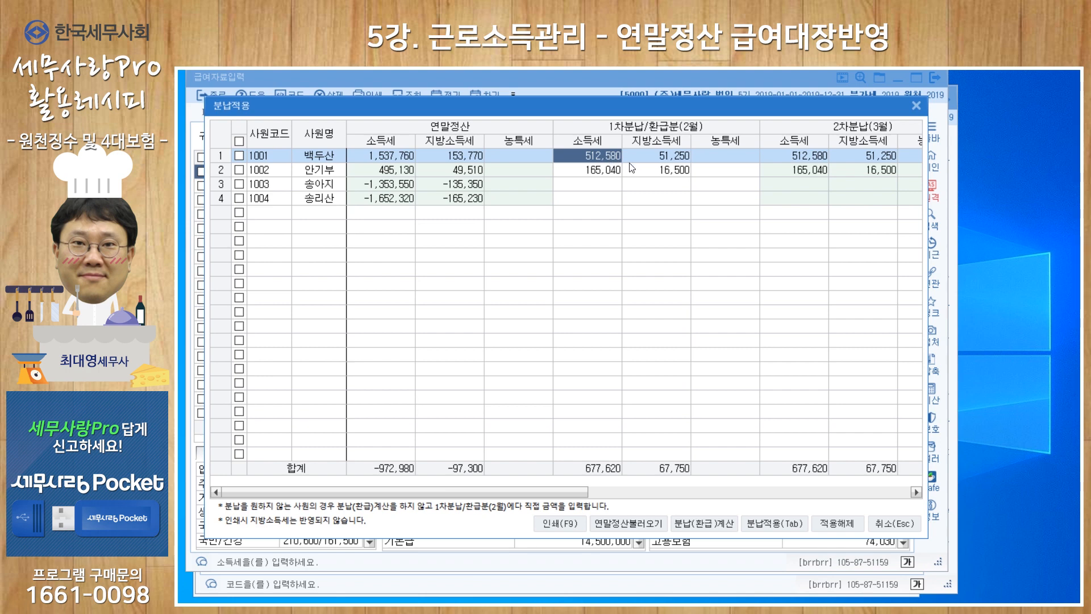
click(786, 152)
drag(571, 488, 877, 490)
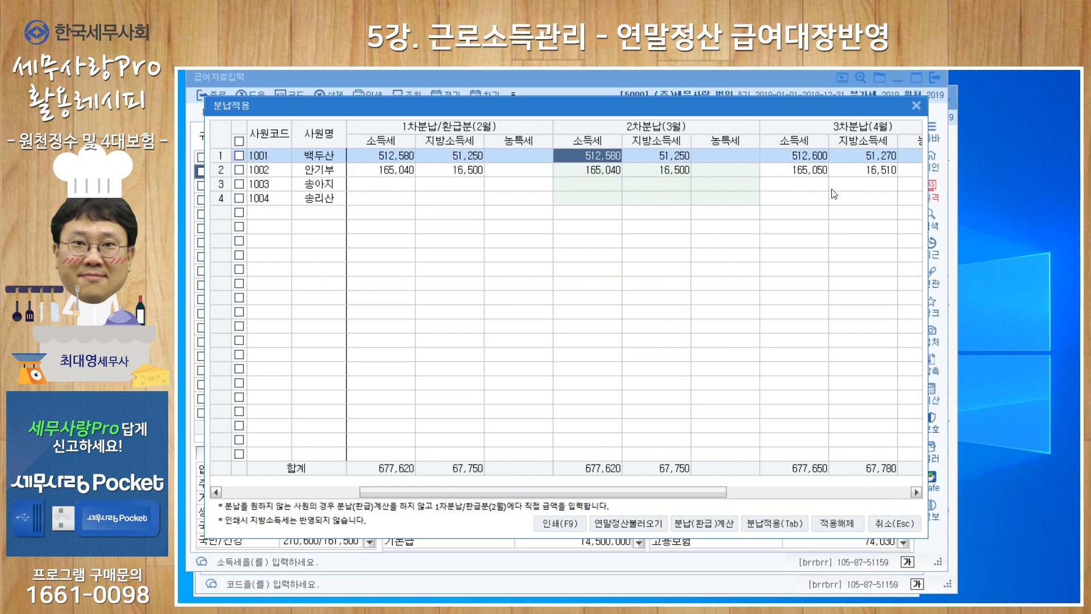
drag(694, 486, 453, 485)
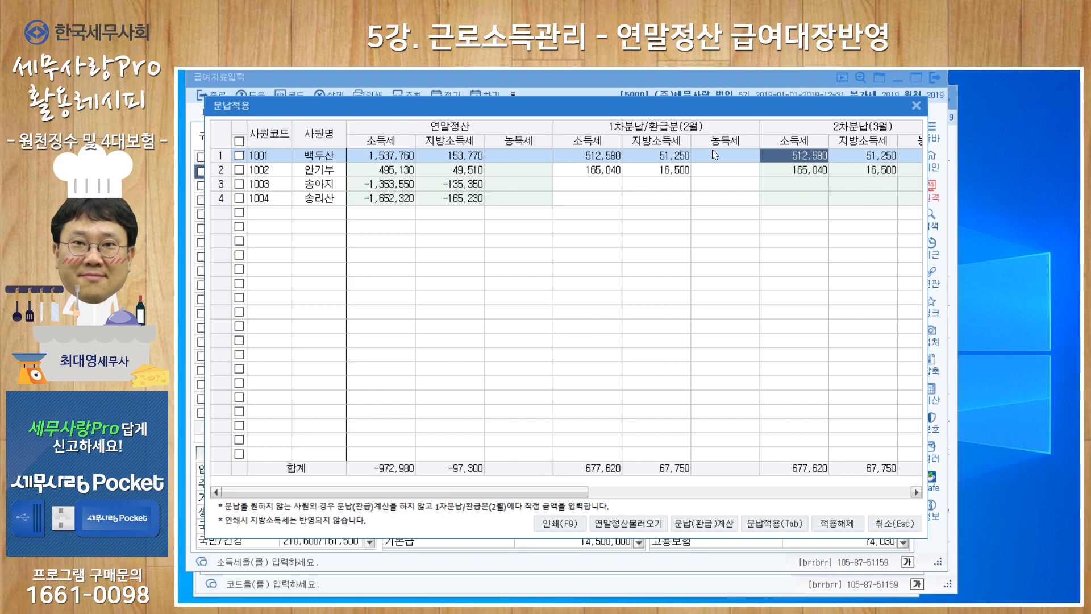
click(915, 105)
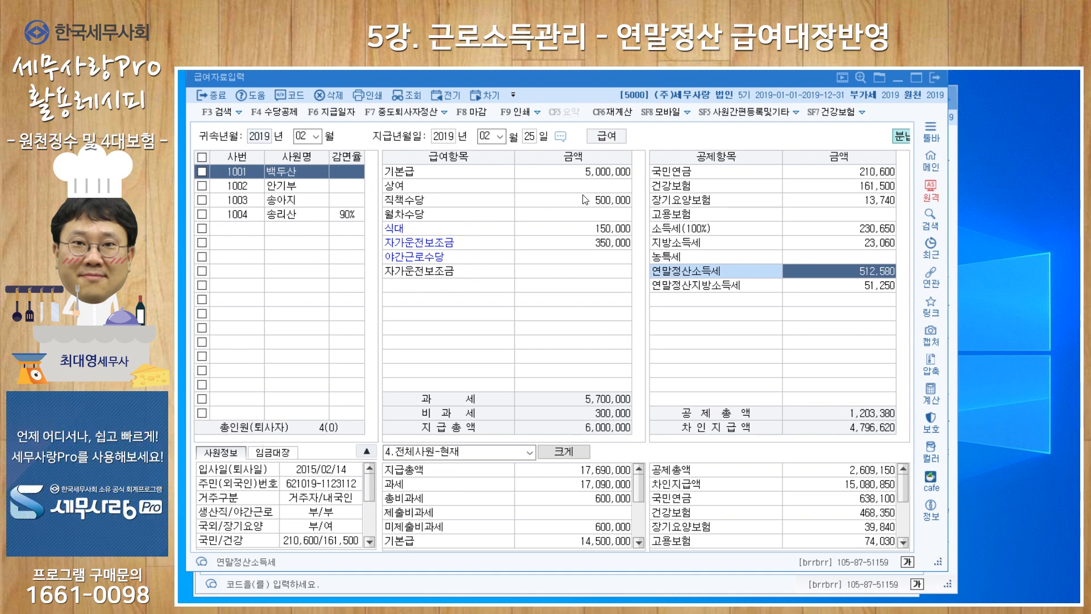
Check the third employee's payroll deductions and the all-employee totals for 연말정산소득세 and 연말정산지방소득세
click(850, 285)
click(238, 200)
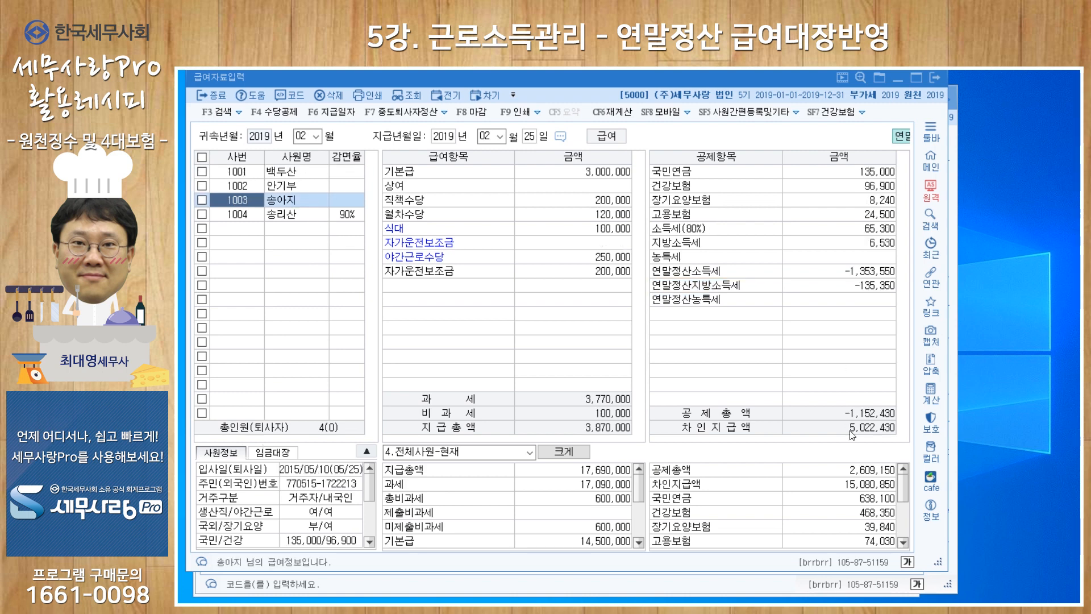
scroll(824, 503, down, 2)
click(841, 518)
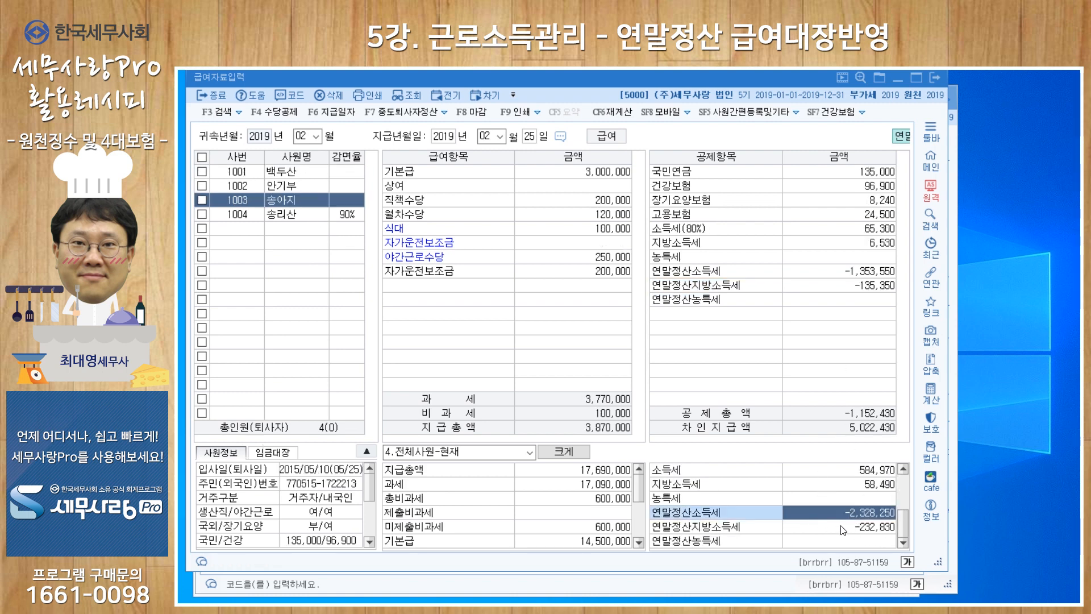
click(842, 528)
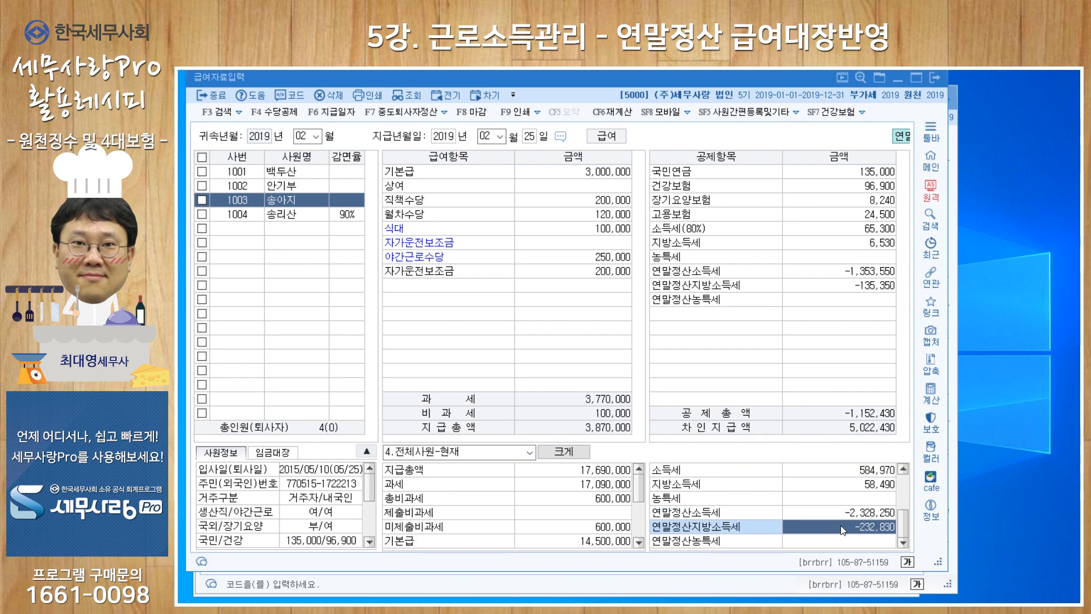
Examine the 소득세 amounts of 간이세액, 분납금액 and 납부금액 in the 원천징수이행상황신고서, then leave the report
click(648, 587)
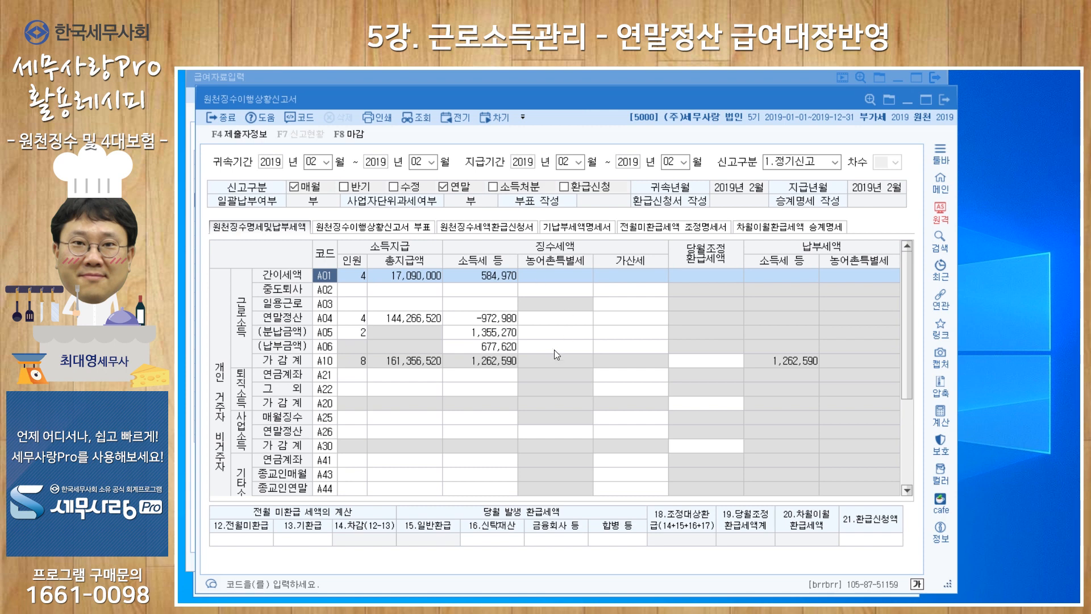
click(487, 277)
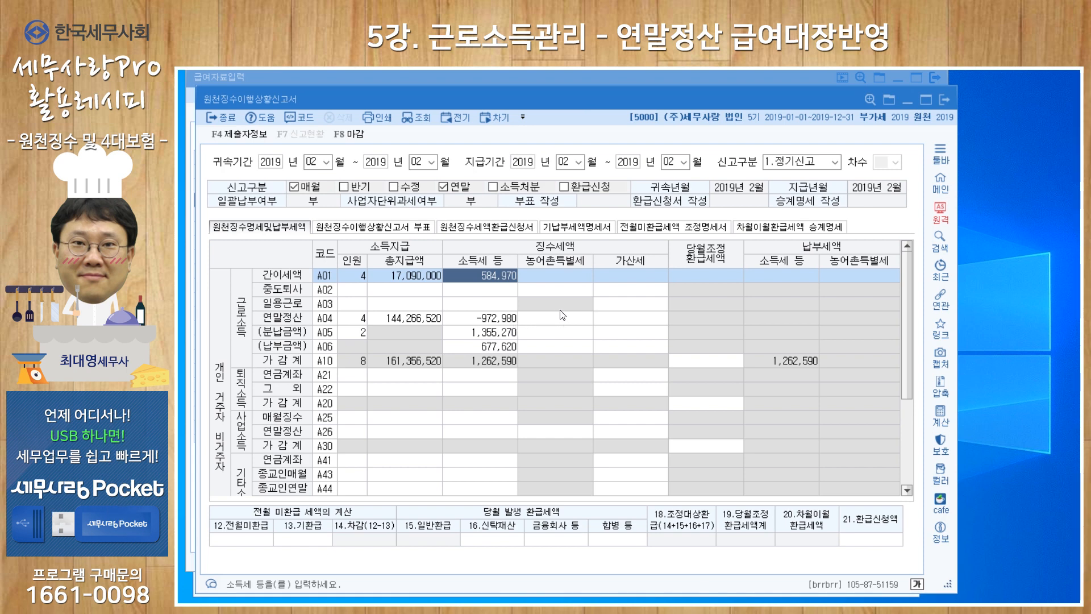
click(486, 336)
click(488, 350)
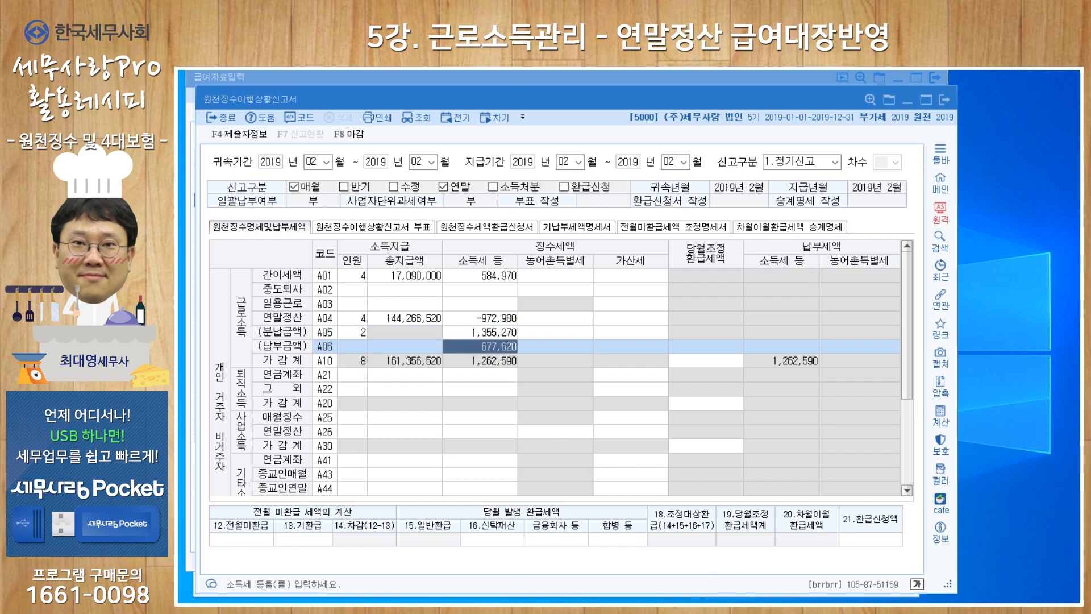
key(Escape)
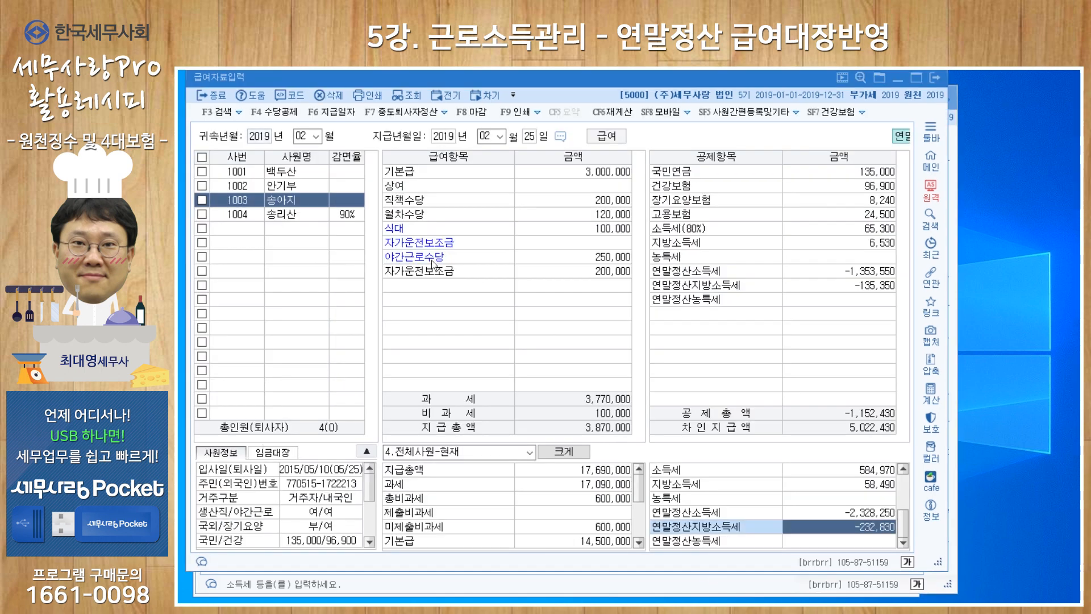
Open 분납적용 for the February payroll and select only the first and second employees, the ones owing additional tax
click(447, 114)
click(413, 149)
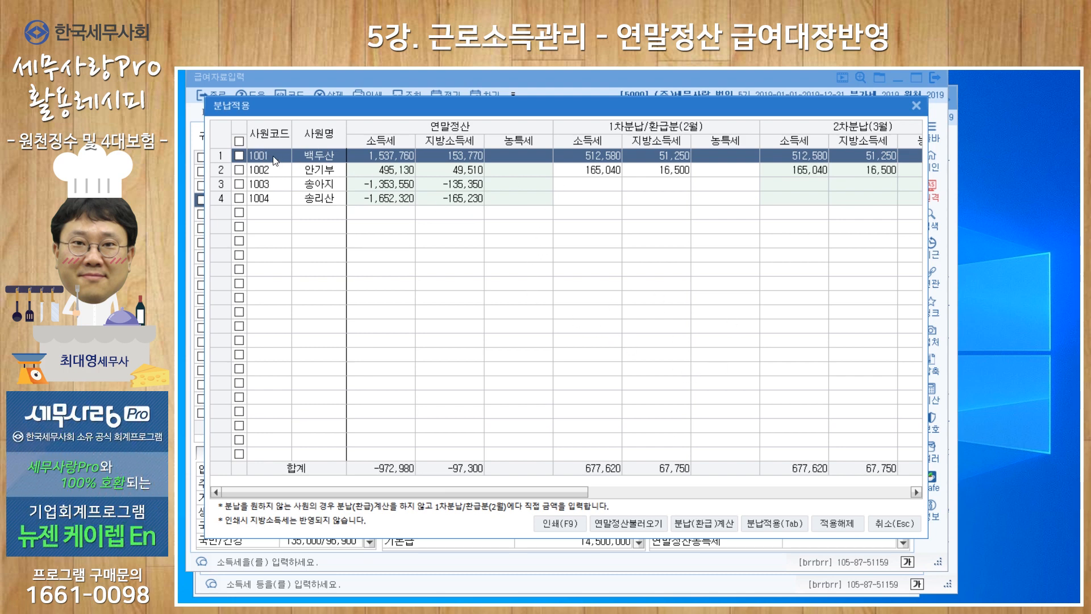
click(239, 141)
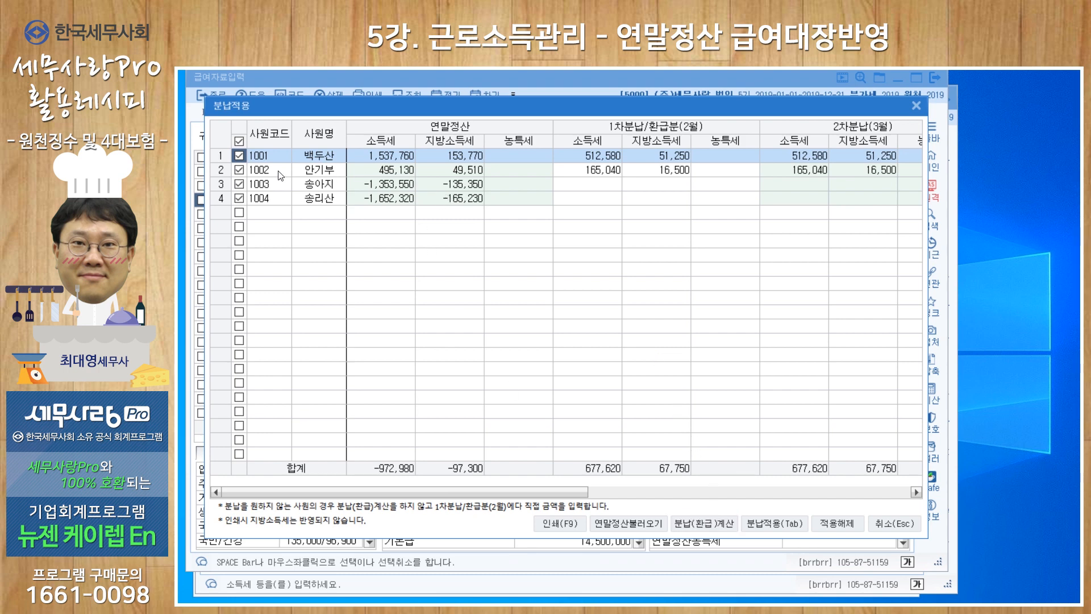
click(239, 183)
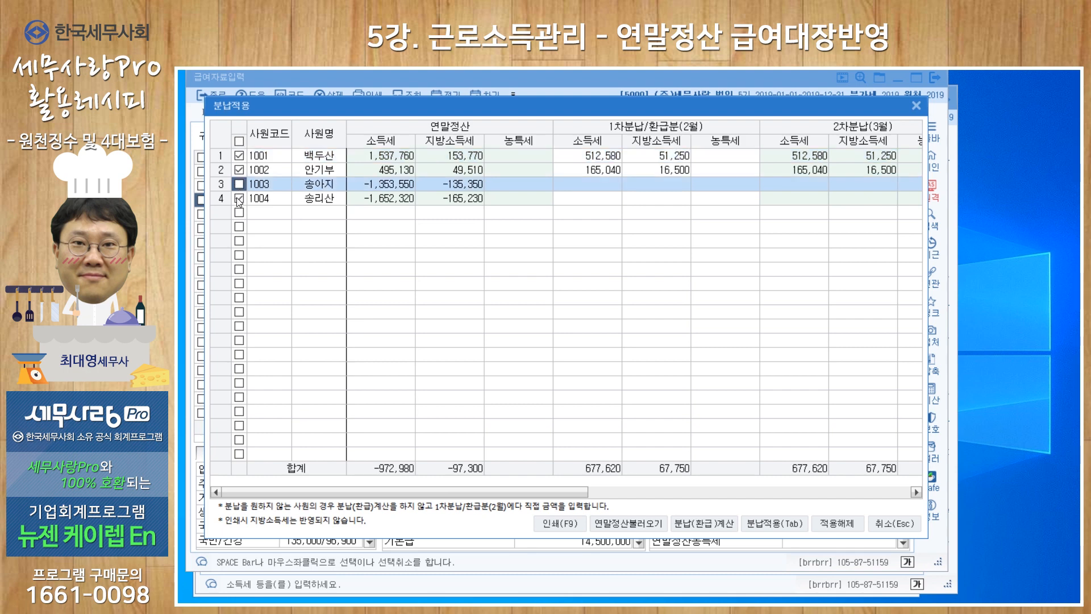
click(239, 198)
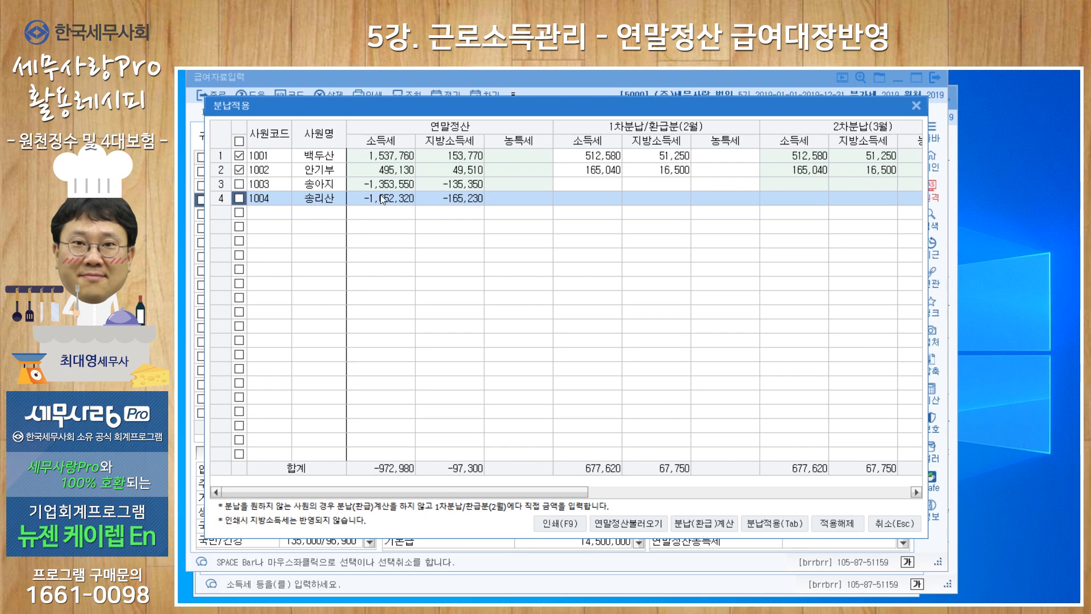
click(588, 184)
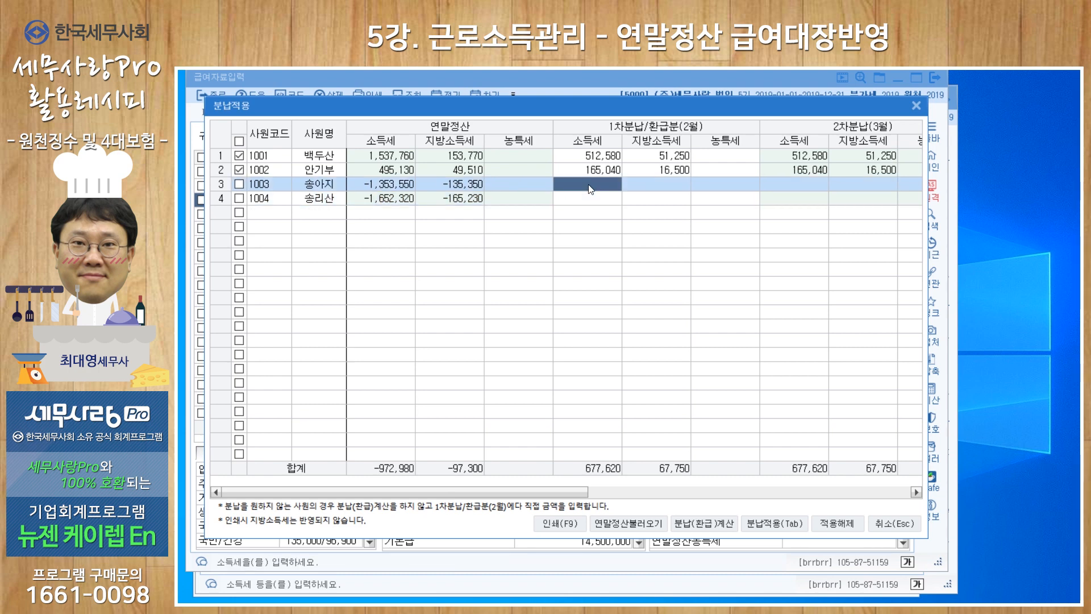
click(572, 204)
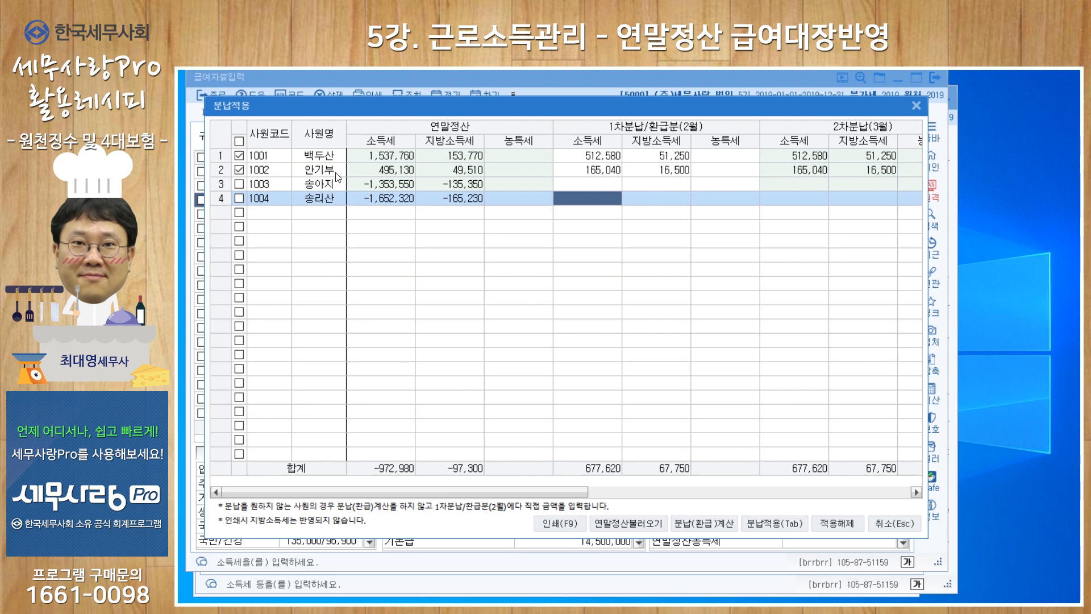
Include the third and fourth employees in the selection and run 분납(환급)계산 for all four
click(239, 155)
click(238, 157)
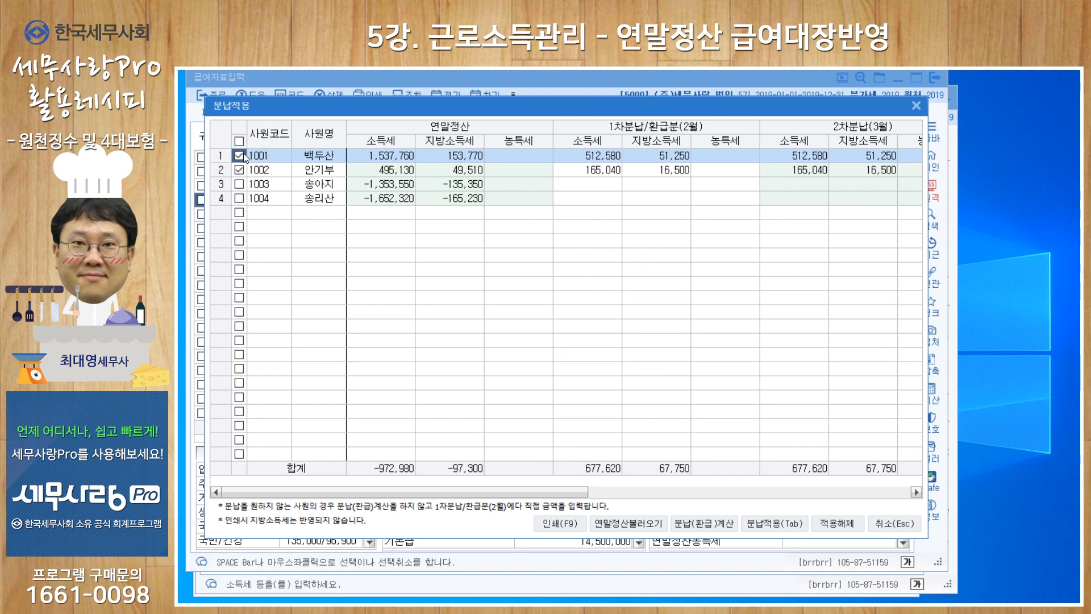
click(238, 183)
click(241, 197)
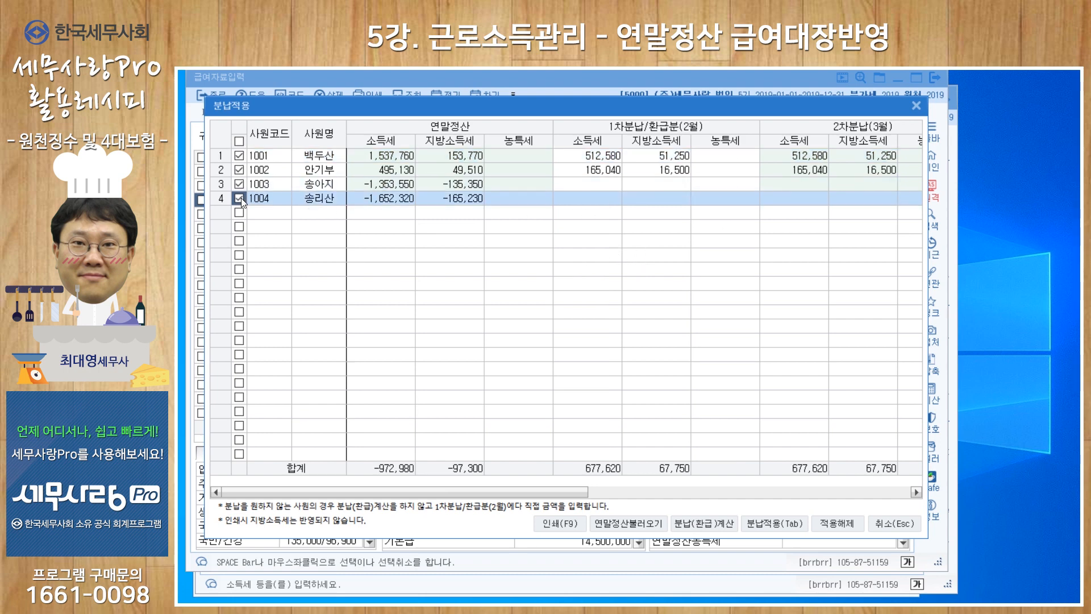
click(708, 522)
click(720, 378)
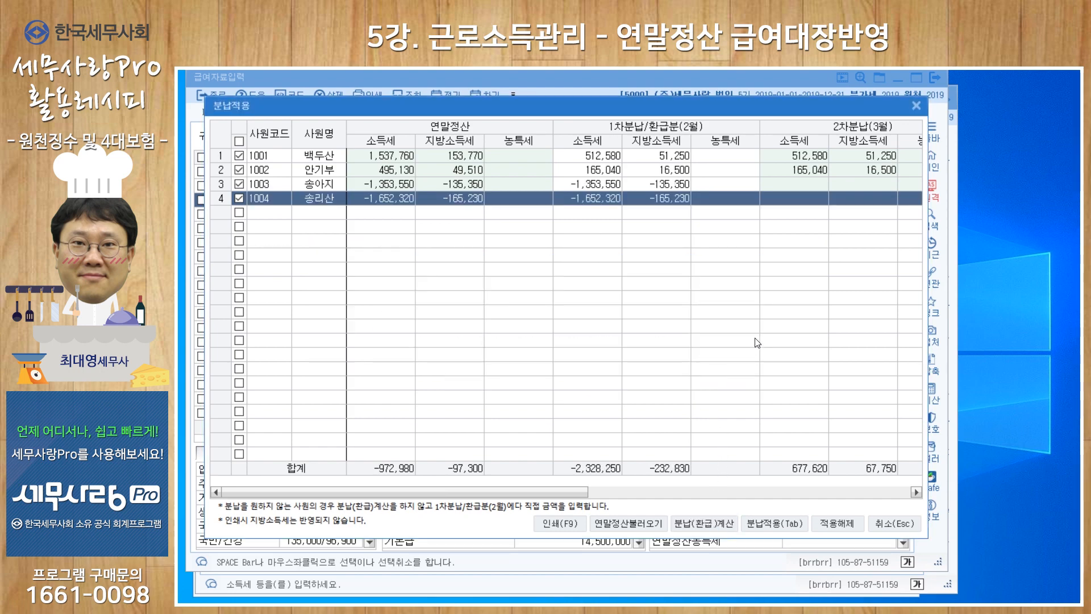
Apply the calculated installments and refunds to the payroll, agreeing to add them to the 연말정산 data already applied
click(770, 521)
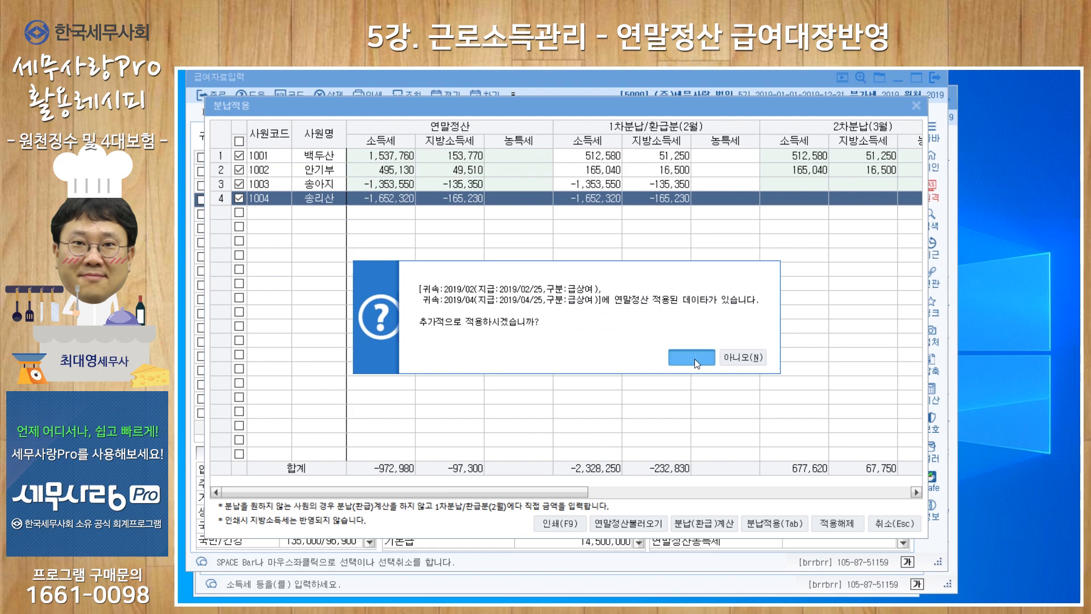
click(694, 359)
click(637, 339)
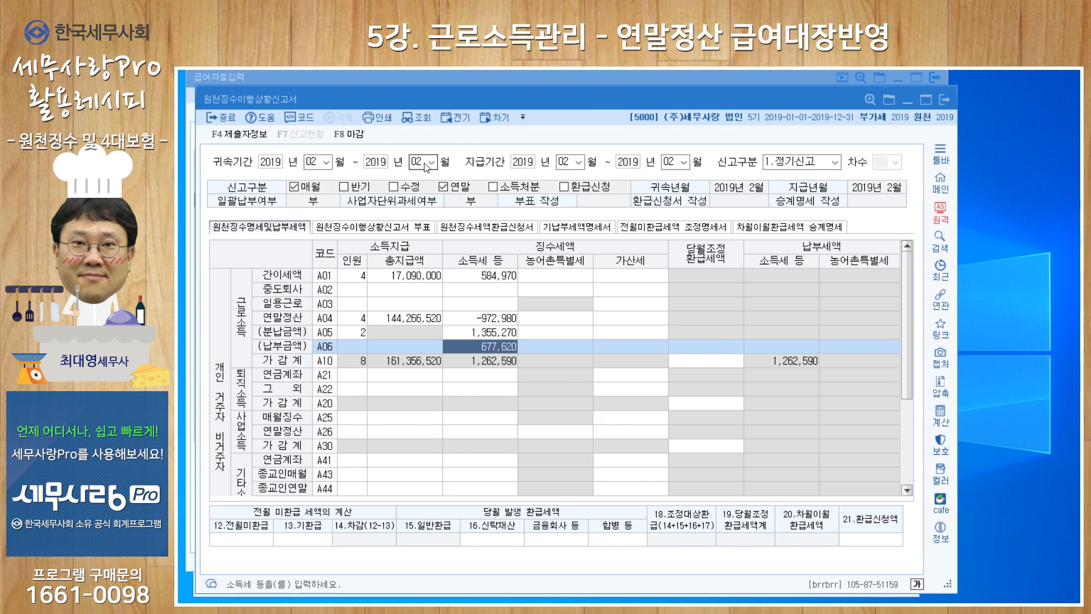
Load the February 2019 원천징수이행상황신고서, rebuilding it instead of loading saved data and applying the 연말정산(A04) 추가 납부세액 분납
click(414, 163)
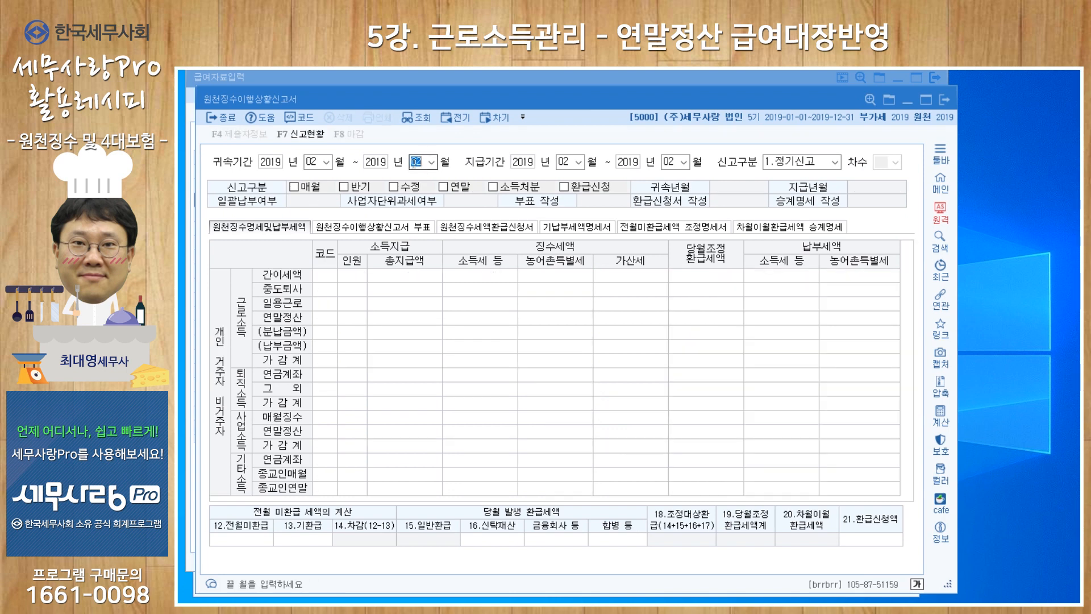
key(Return)
key(Return)
key(Return)
key(Return)
key(Return)
key(Return)
key(Right)
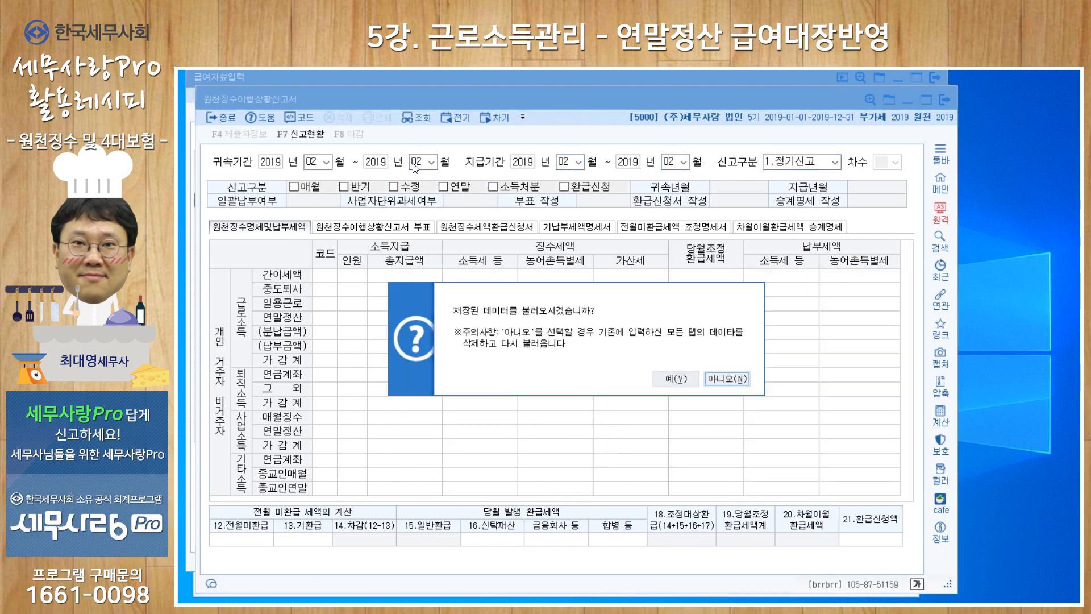
key(Return)
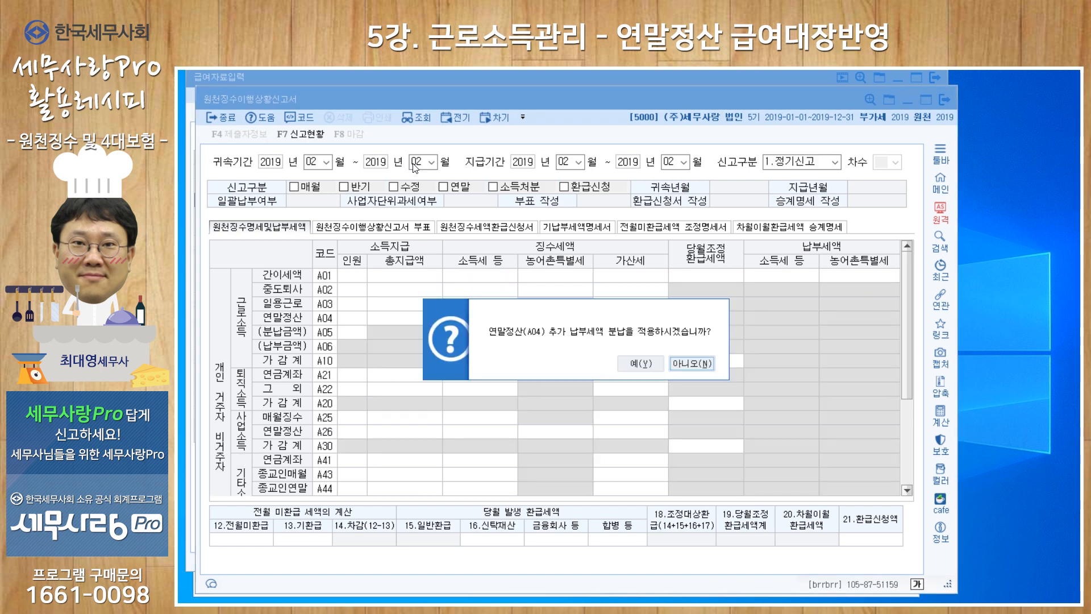
key(Left)
key(Return)
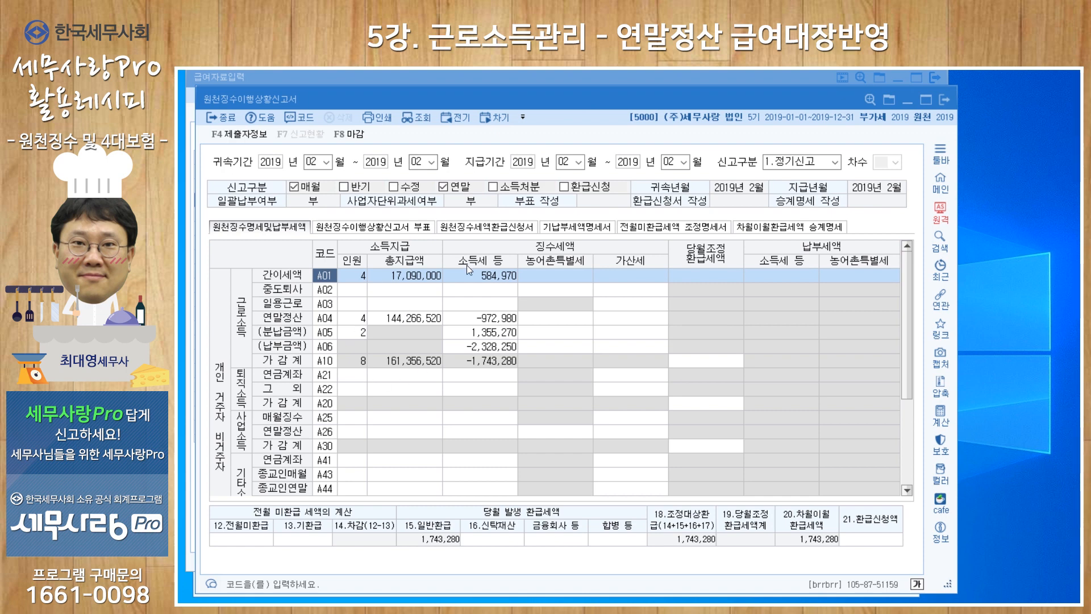
Compare the report's 납부금액(A06) income tax with the all-employee 연말정산소득세 total in the February payroll
click(483, 349)
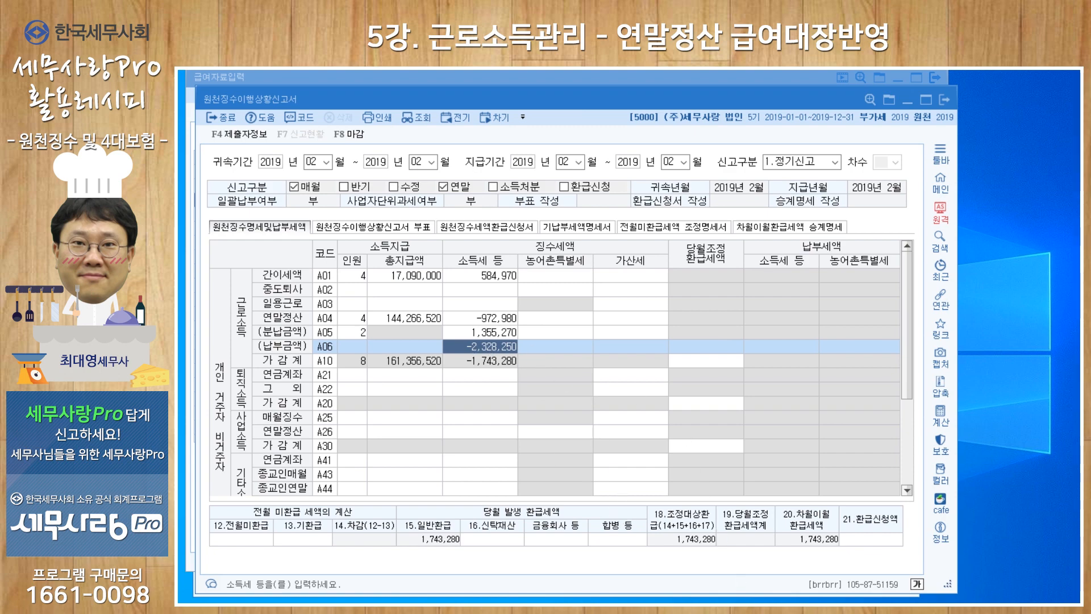
key(Escape)
click(851, 518)
scroll(850, 518, down, 3)
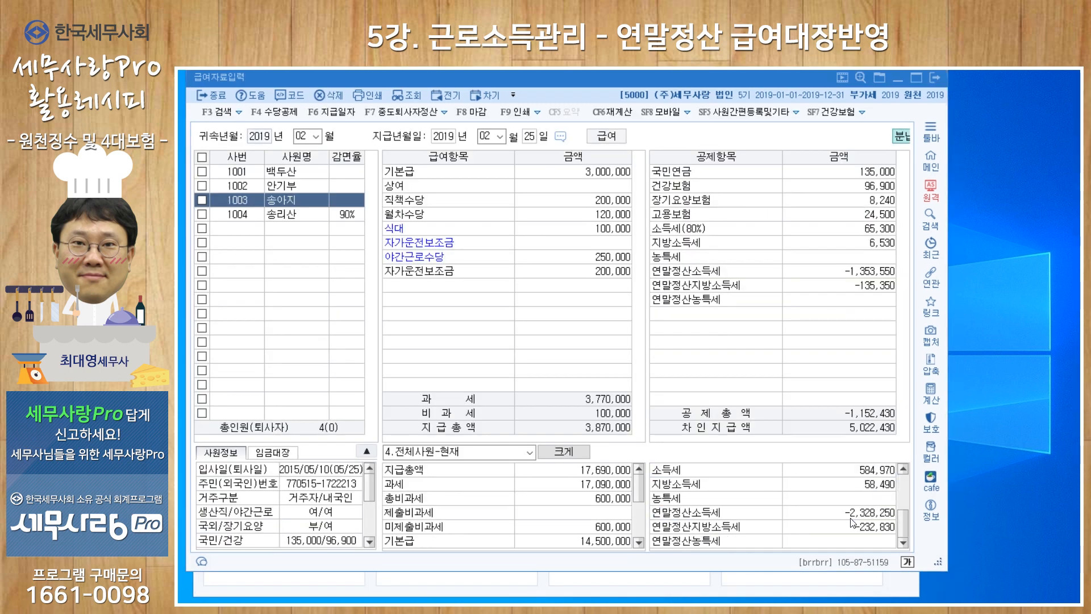
click(850, 517)
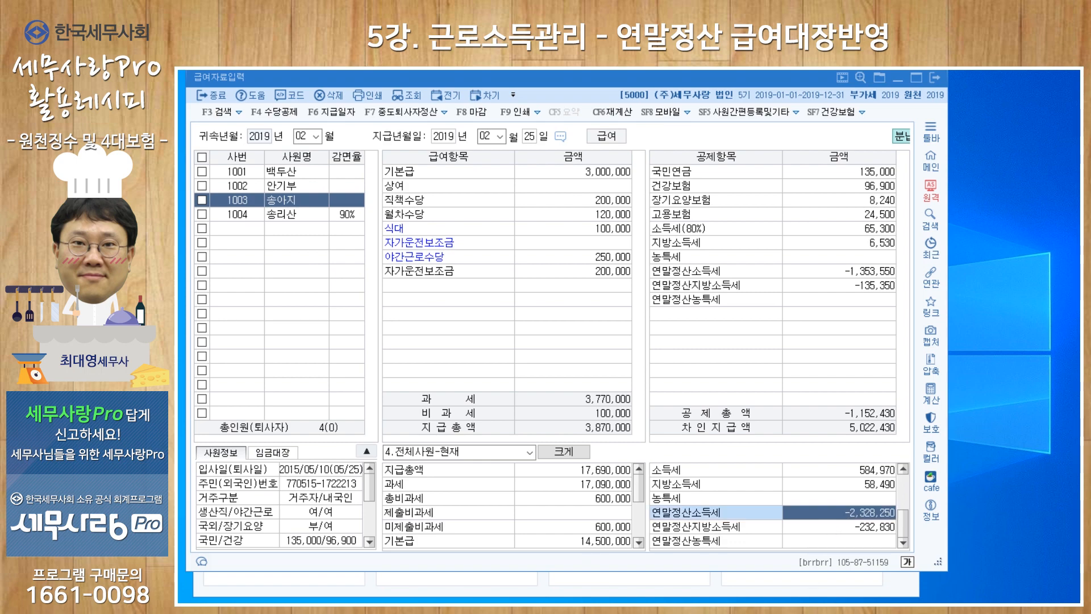
key(Escape)
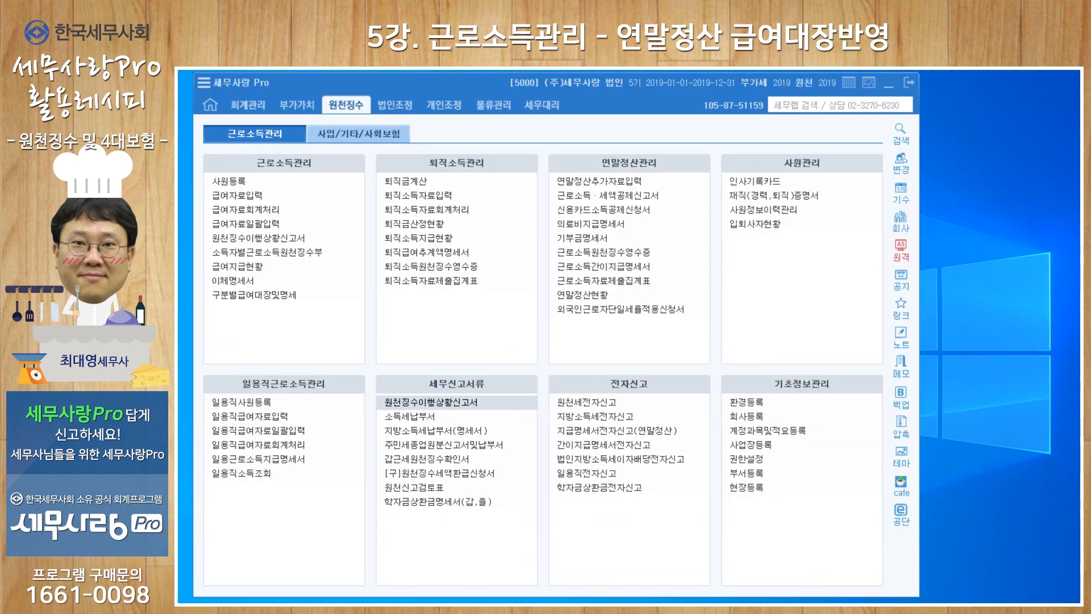
Return to the 원천징수이행상황신고서 and examine how the 연말정산(A04) income tax splits into 분납금액(A05) and 납부금액(A06)
key(alt+Tab)
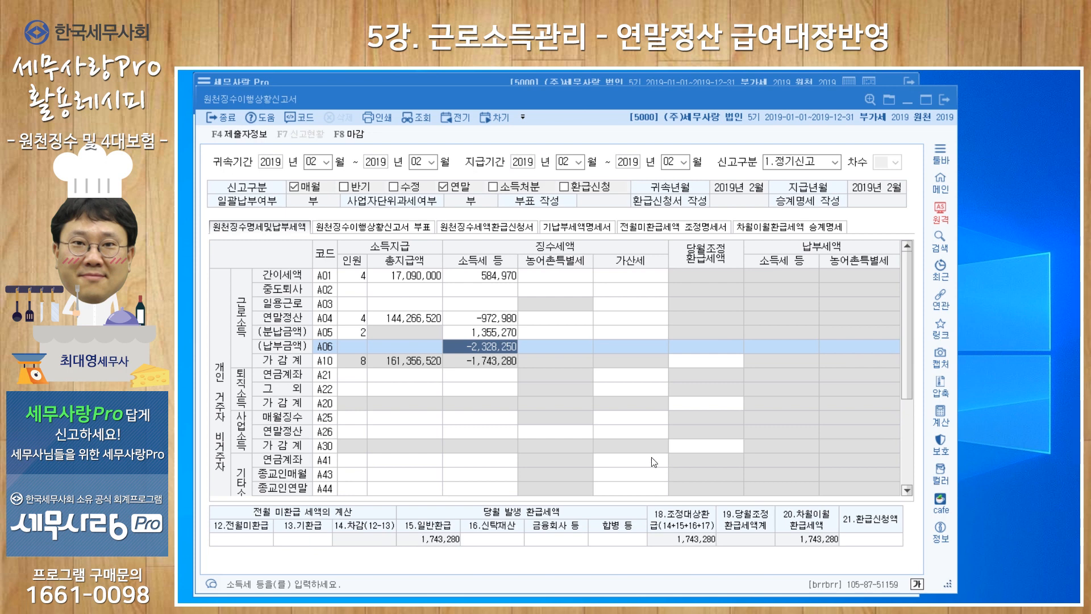
click(483, 336)
click(477, 348)
click(481, 333)
click(485, 335)
click(488, 345)
click(490, 336)
click(490, 346)
click(492, 337)
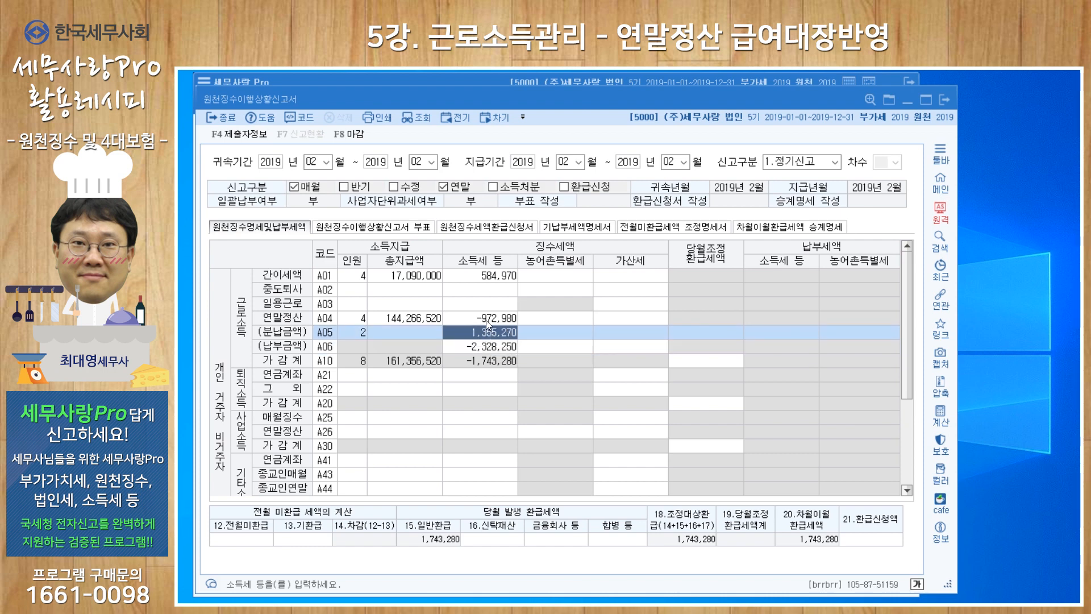
click(486, 320)
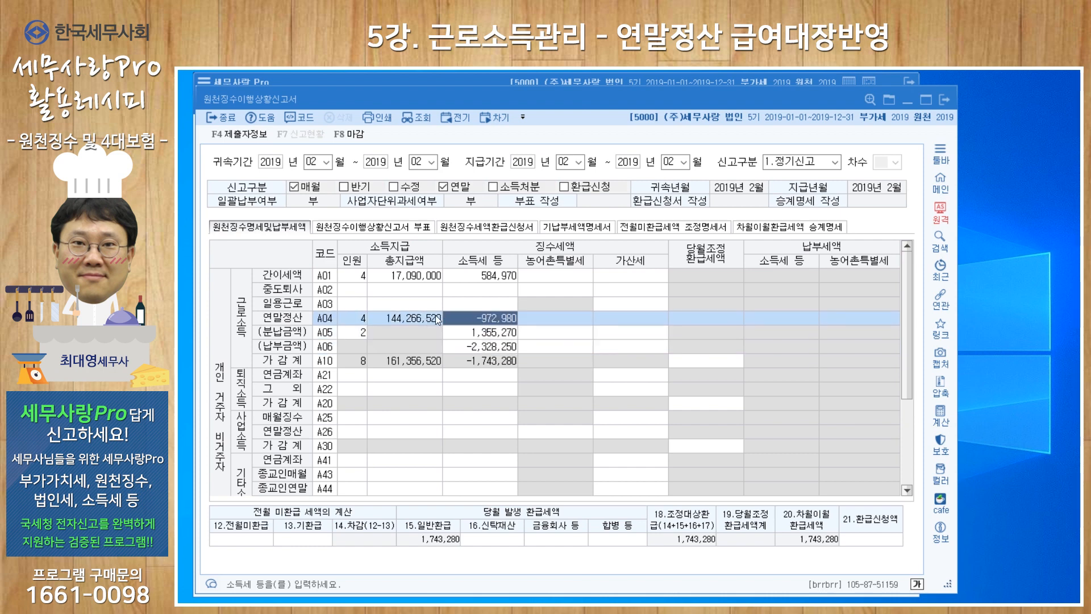
click(457, 333)
click(460, 345)
click(461, 334)
click(459, 347)
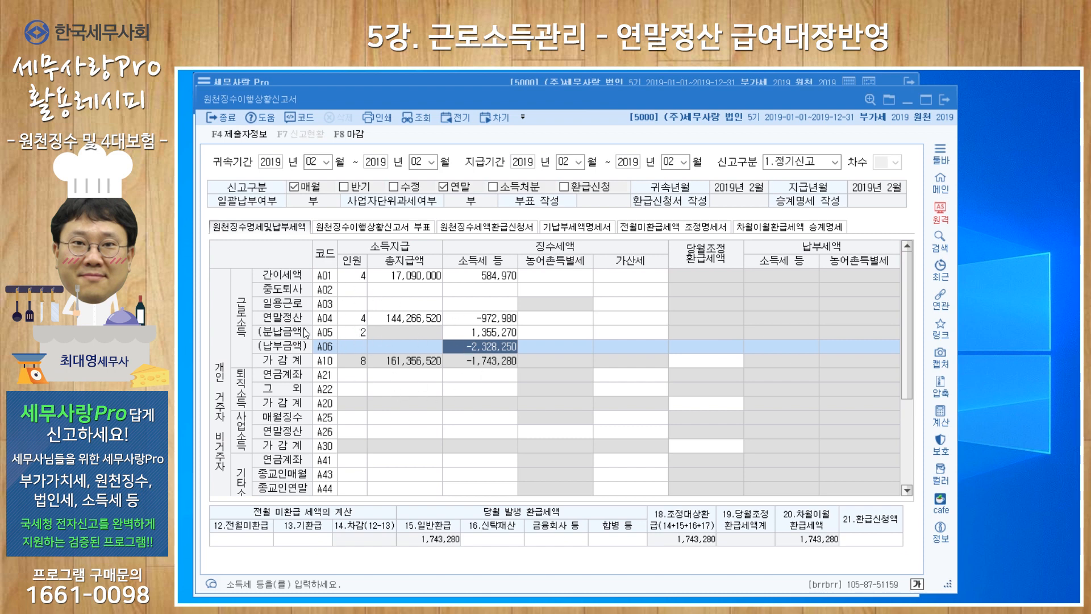
Check the 연말정산(A04) 총지급액, then go through the A04, A05 and A06 income tax amounts in order
click(419, 322)
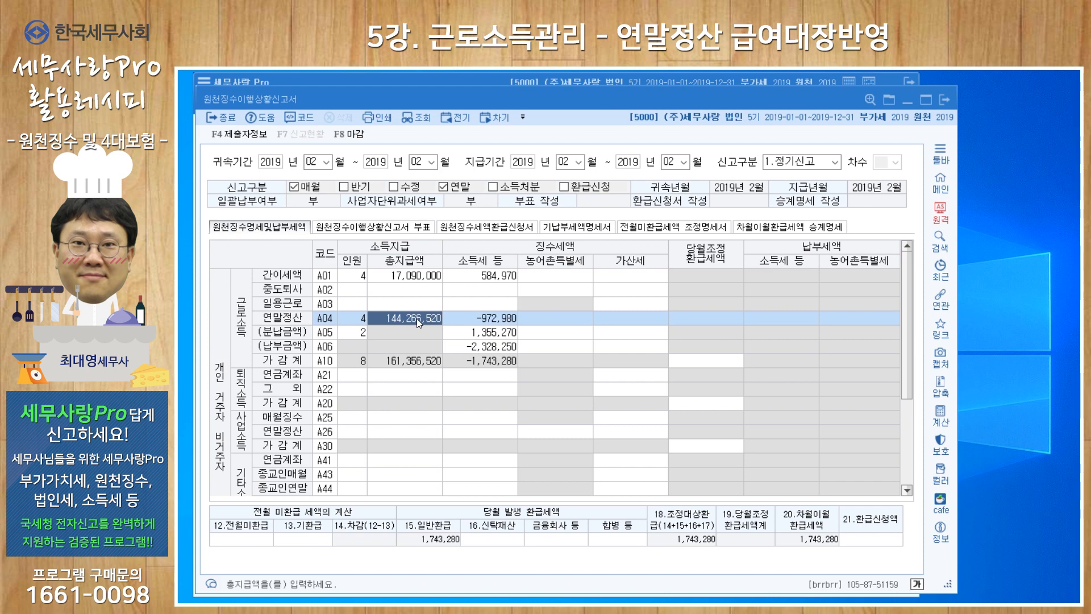
click(487, 321)
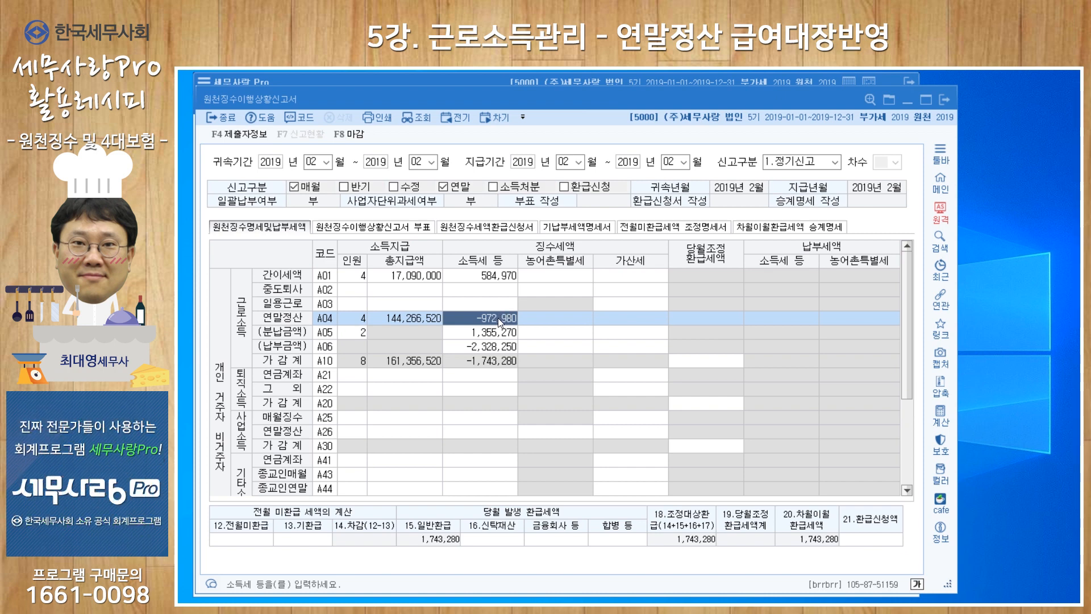
click(509, 336)
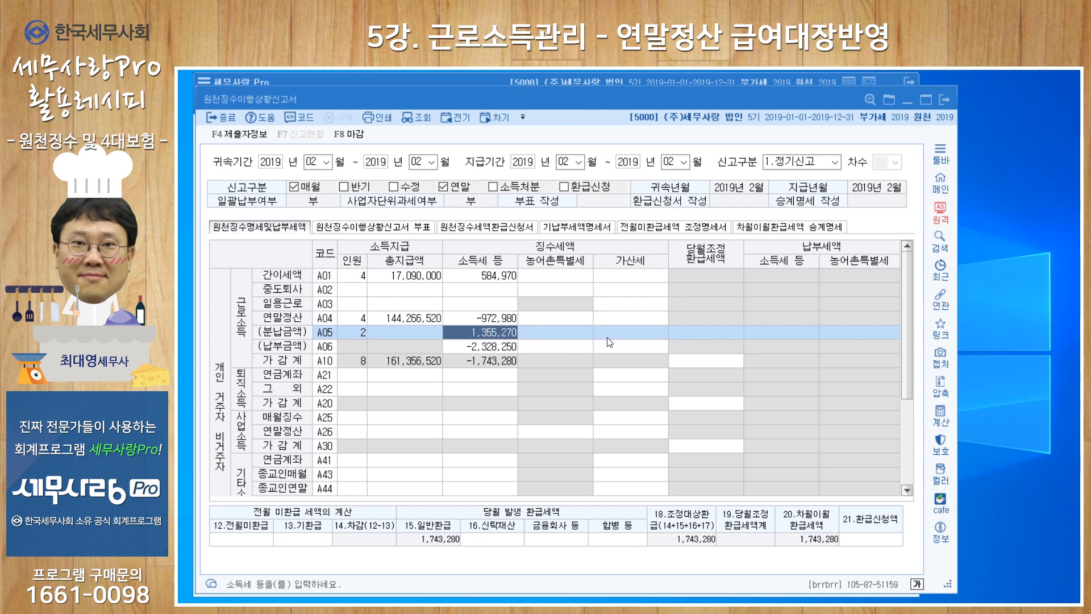
click(499, 351)
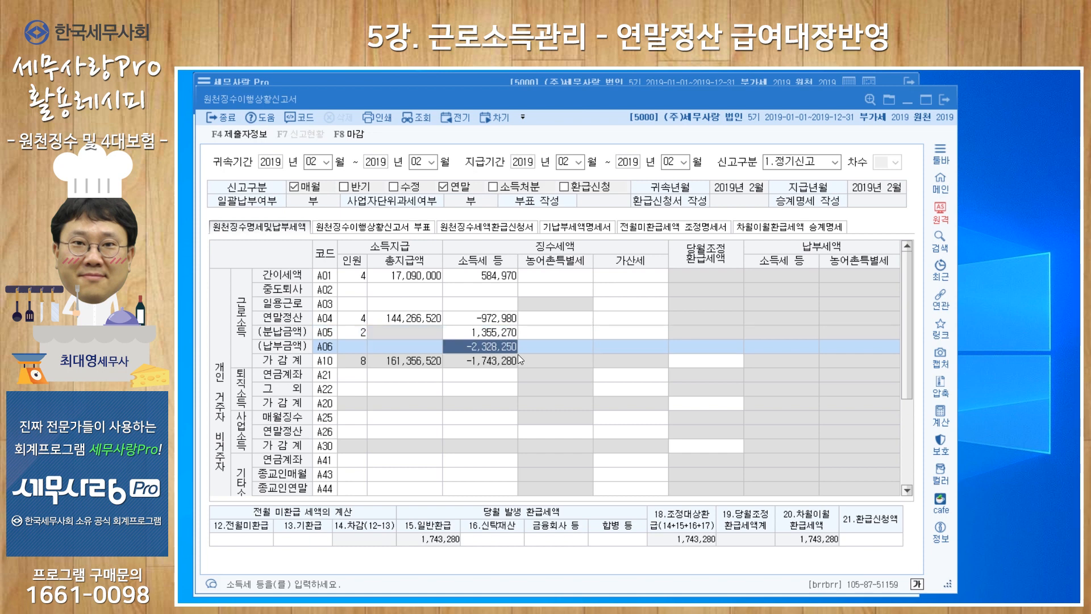
click(502, 322)
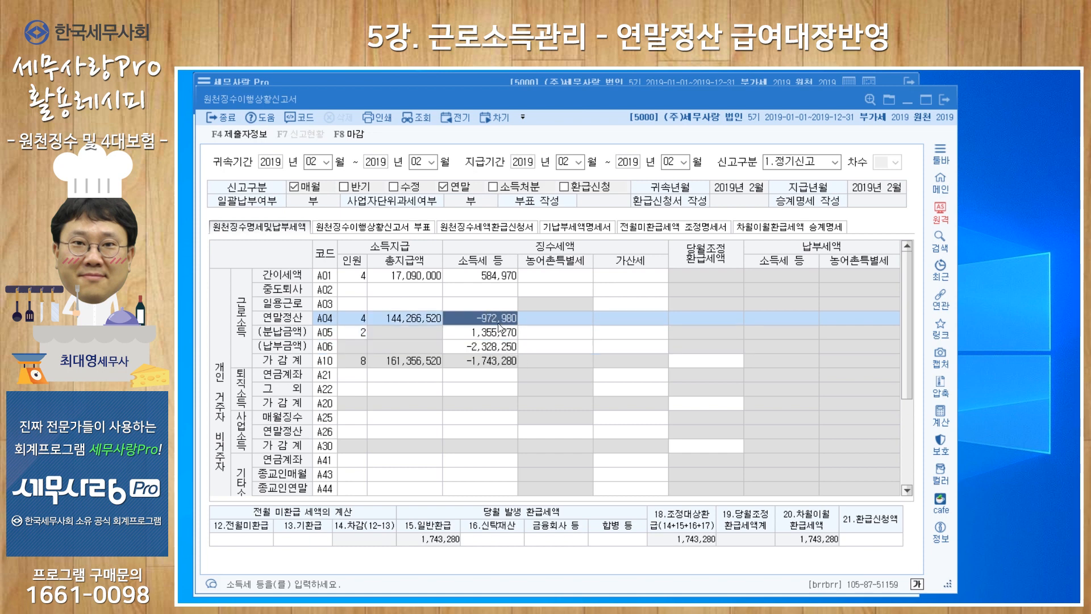
click(500, 332)
click(496, 350)
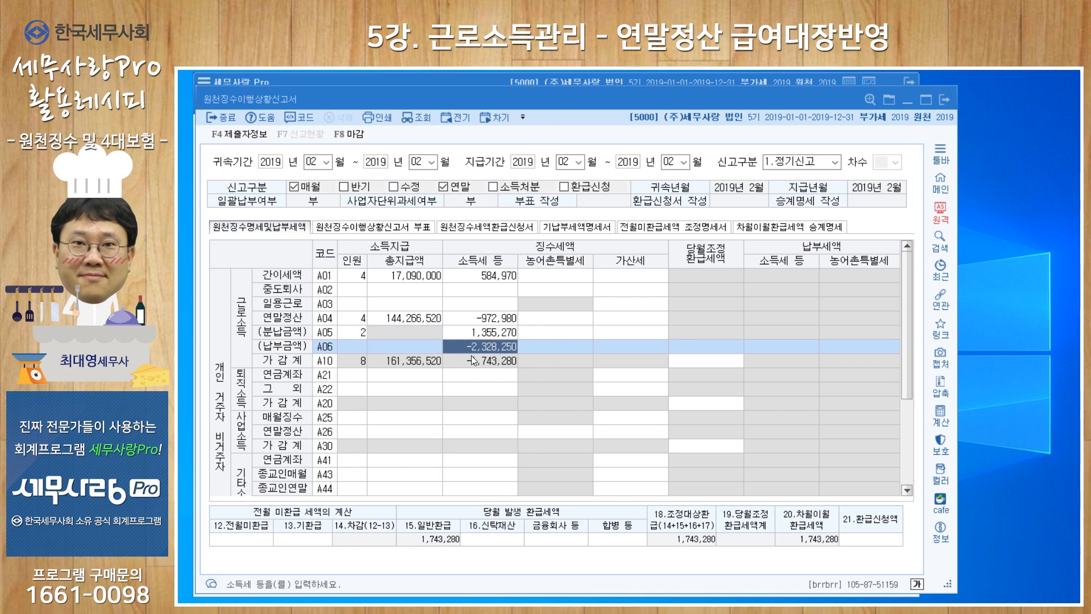
Cross-check the report's 납부금액(A06) and 간이세액(A01) income tax against the February payroll's all-employee deduction totals
key(Escape)
key(alt+Tab)
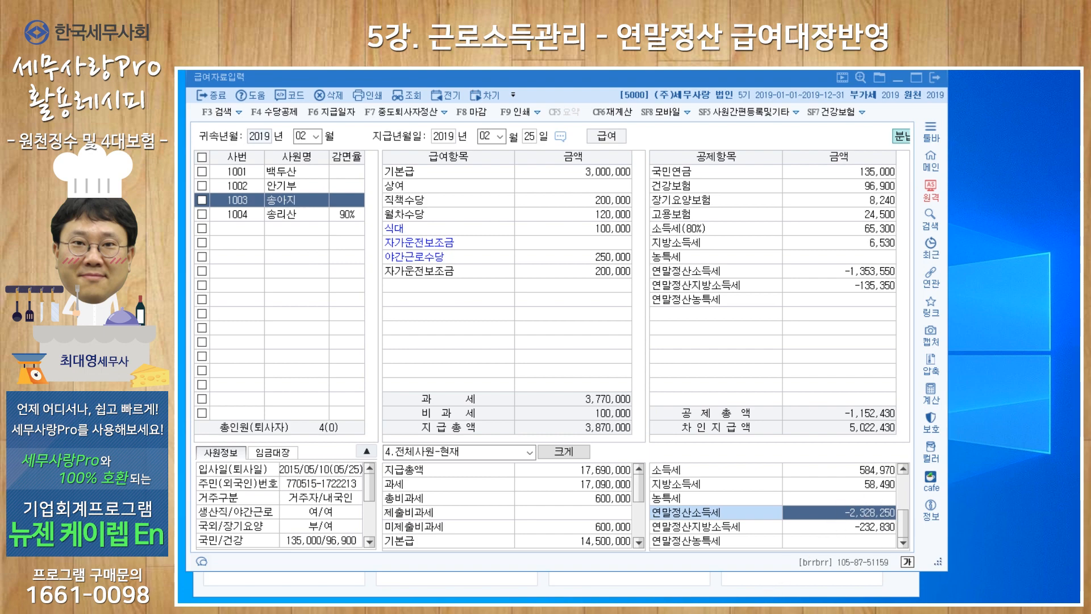
key(alt+Tab)
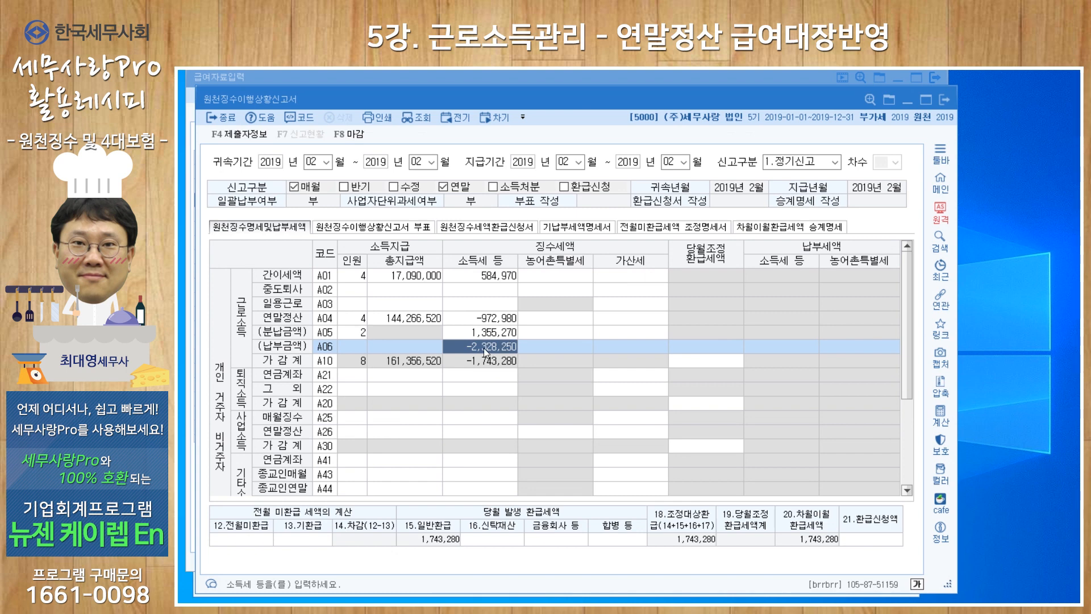
click(493, 279)
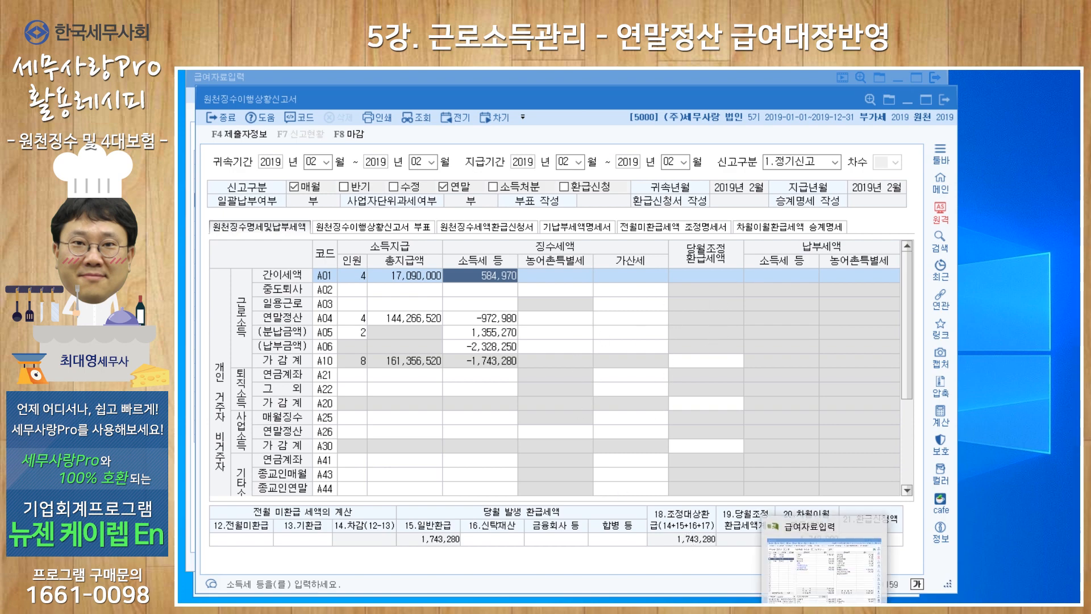
click(825, 608)
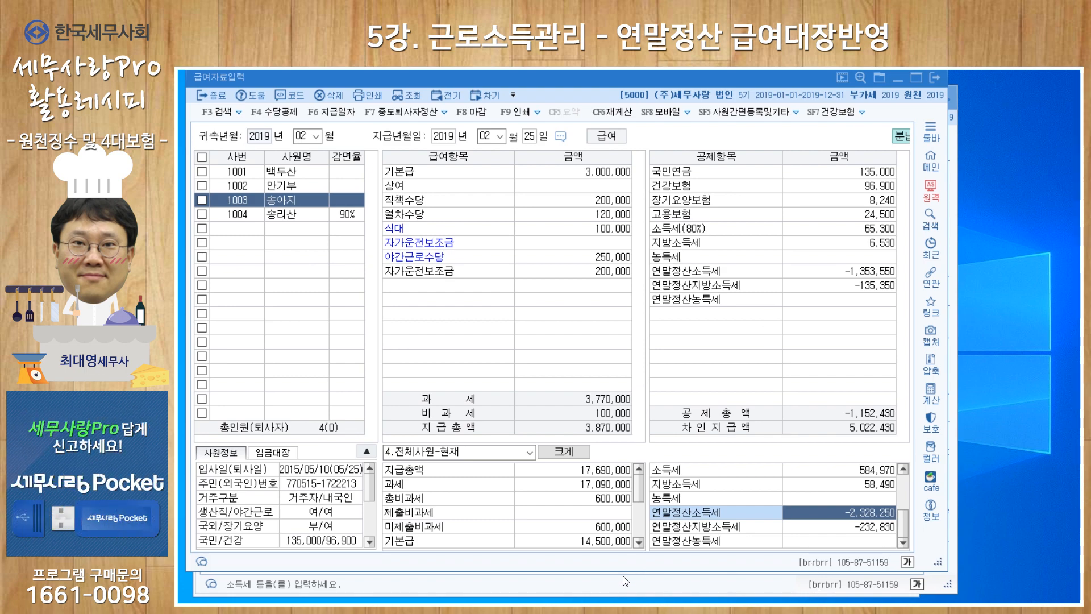
Load the 원천징수이행상황신고서 for March 2019 in both 귀속기간 and 지급기간, check its 분납금액(A05) income tax, and leave the report
click(610, 583)
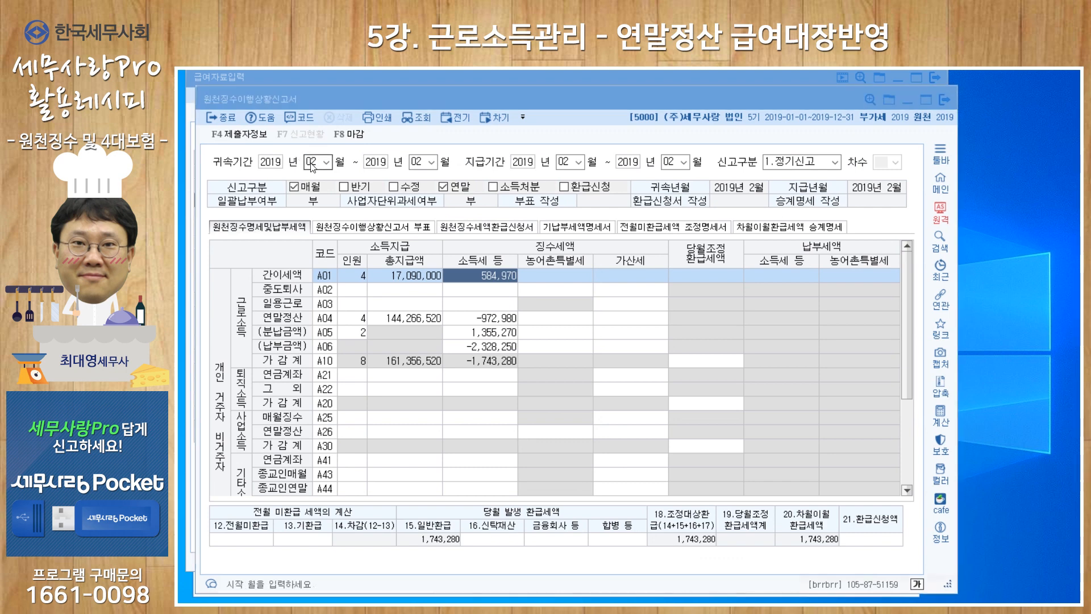
click(623, 362)
text(3)
key(Return)
key(Return)
text(3)
key(Return)
key(Return)
text(3)
key(Return)
key(Return)
text(3)
key(Return)
key(Return)
key(Right)
key(Return)
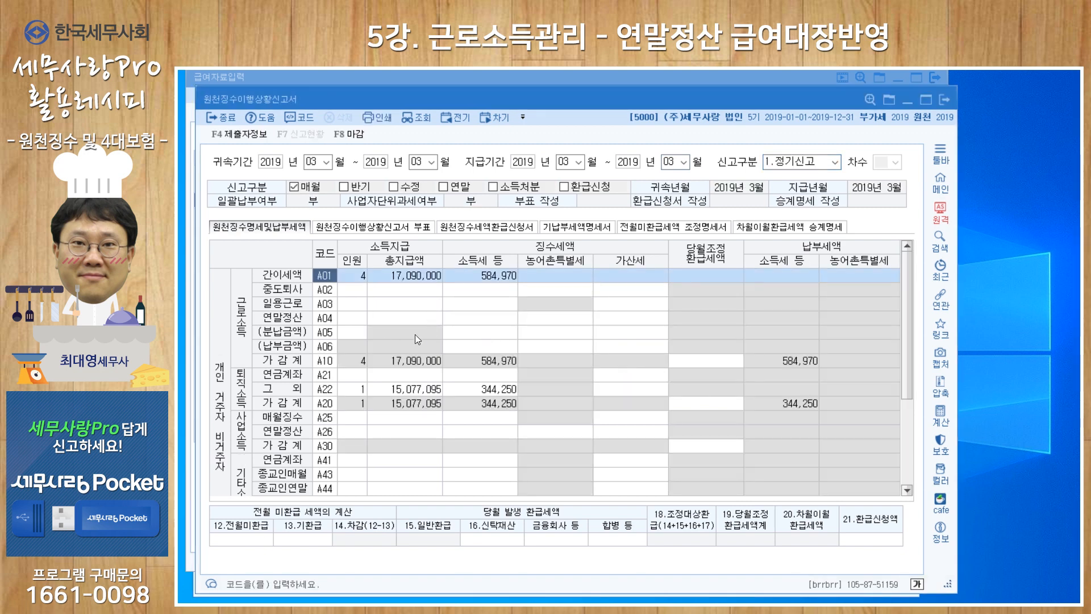
click(480, 332)
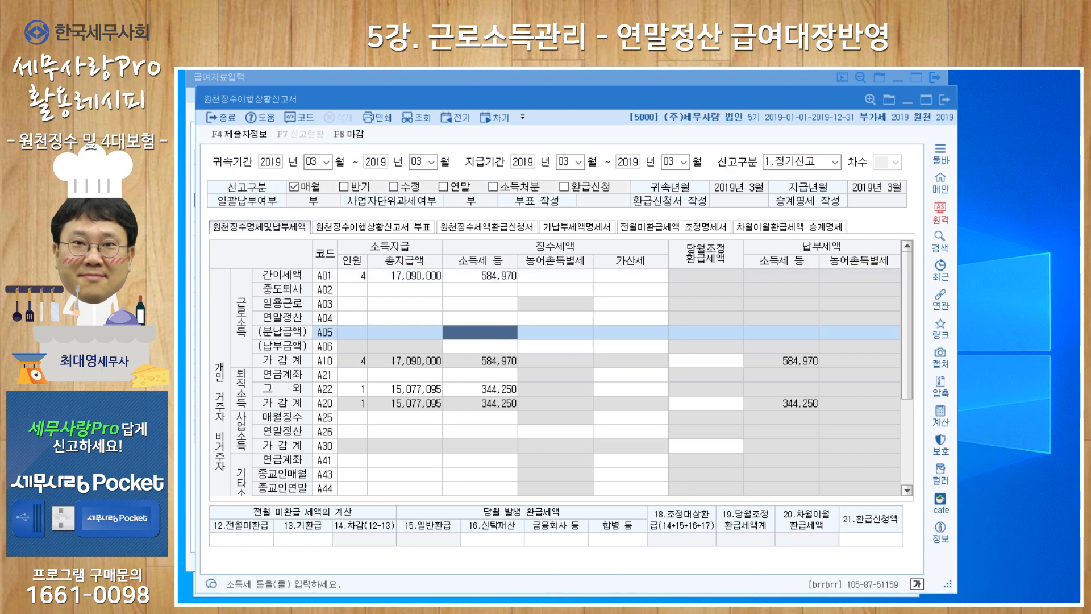
key(Escape)
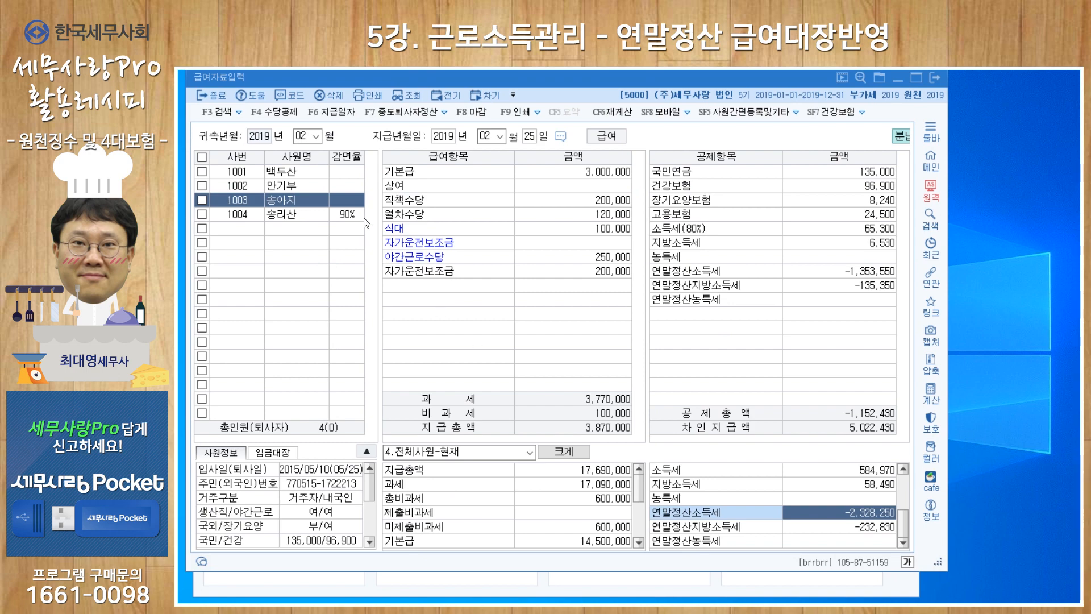
Load the March 2019 payroll in 급여자료입력, with 2019-03-25 as the payment date
click(303, 136)
text(03)
key(Return)
key(Return)
key(Return)
key(Return)
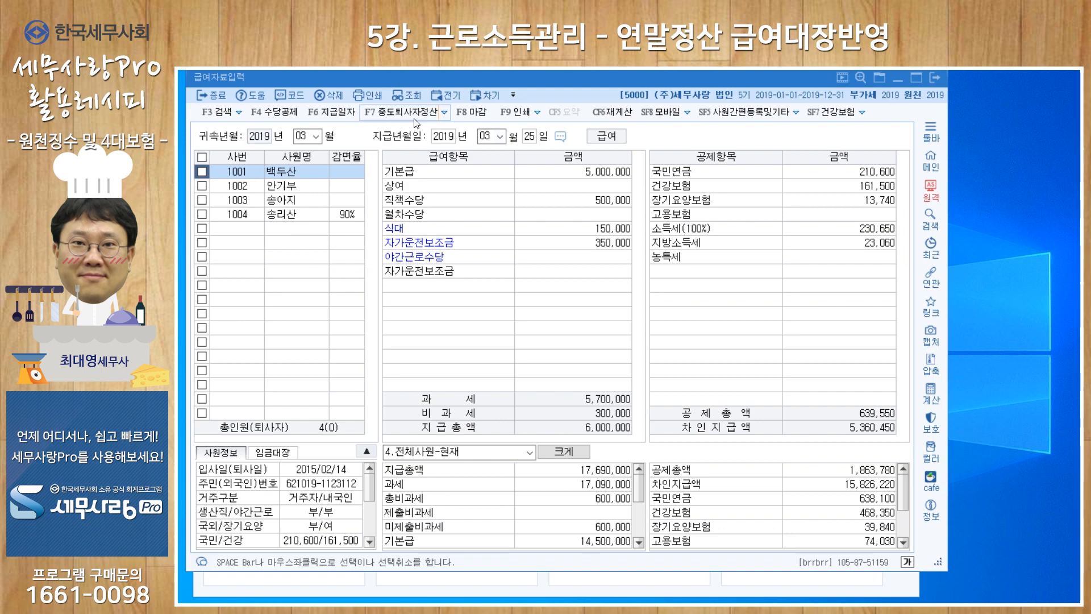
Open 분납적용 for the March payroll, select all four employees and apply the installments
click(445, 114)
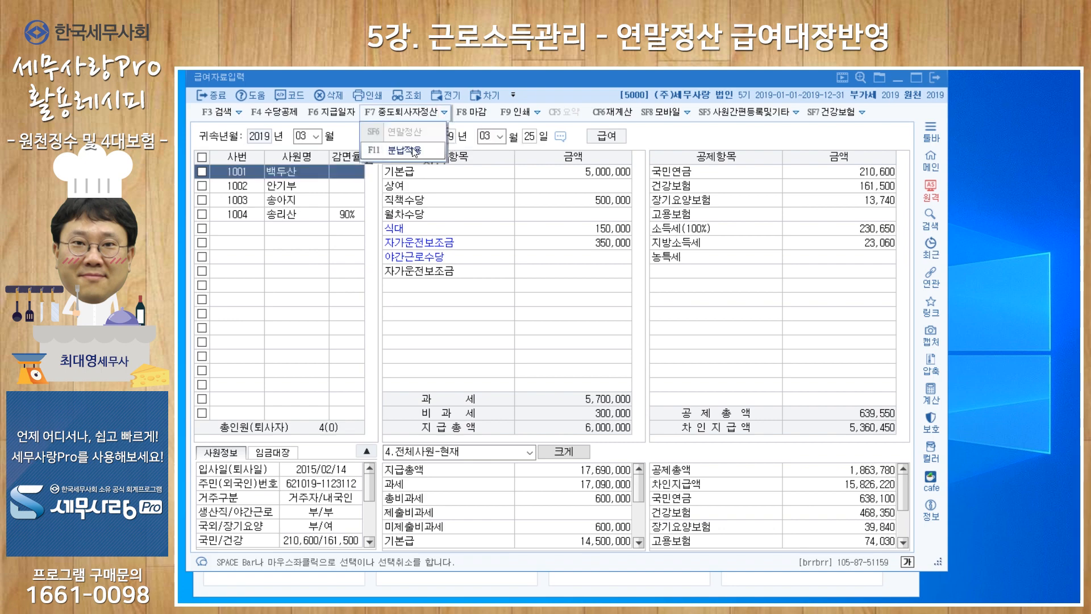
click(410, 151)
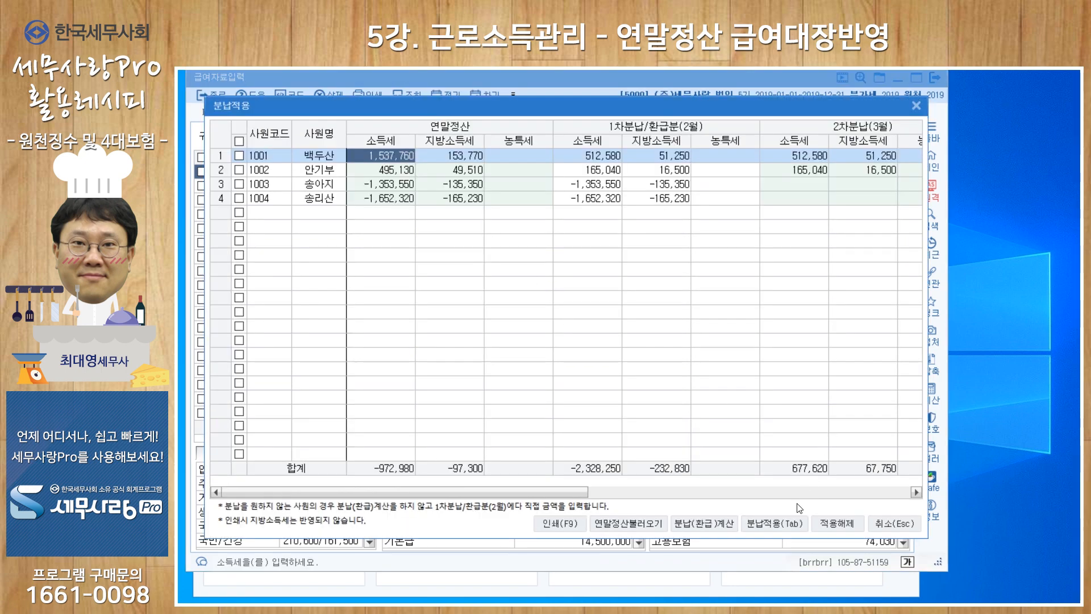
click(239, 141)
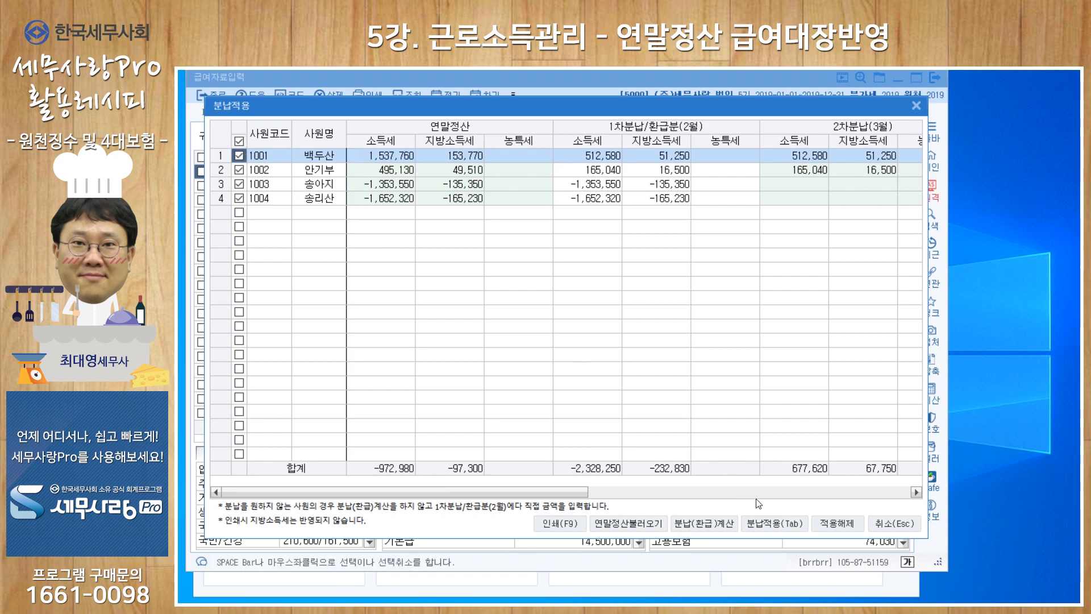
click(765, 524)
click(696, 356)
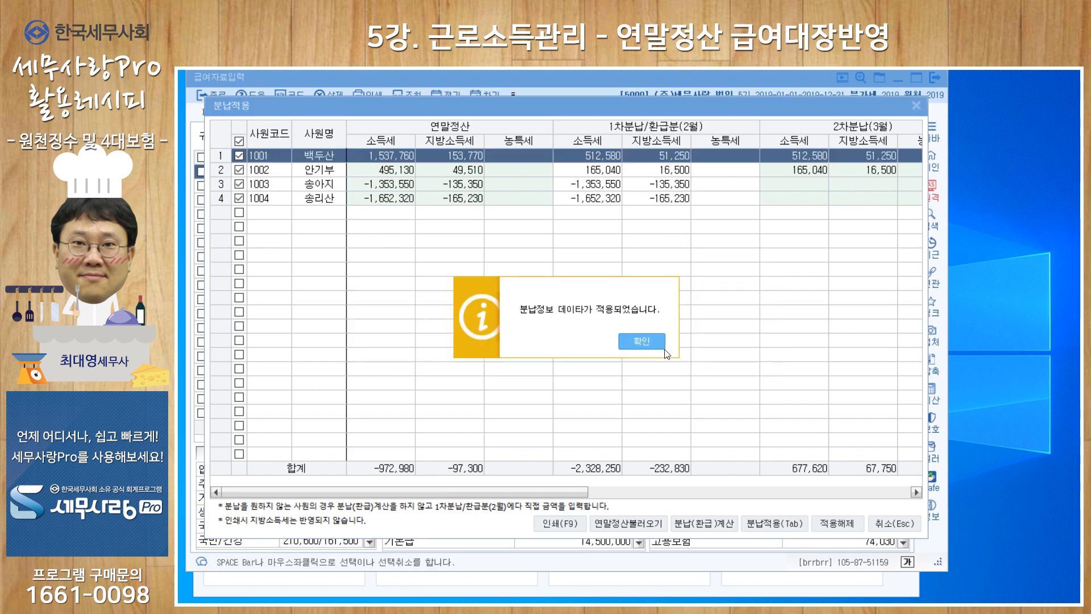
click(663, 344)
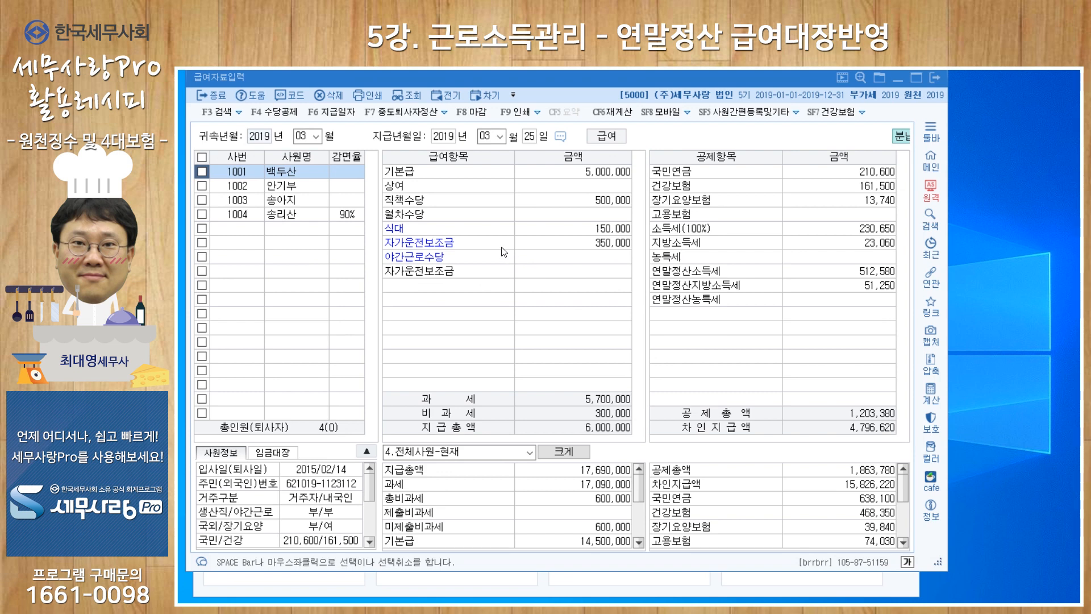
Examine the 연말정산소득세 deductions of the first and second employees and the all-employee deduction totals in the March payroll
click(300, 190)
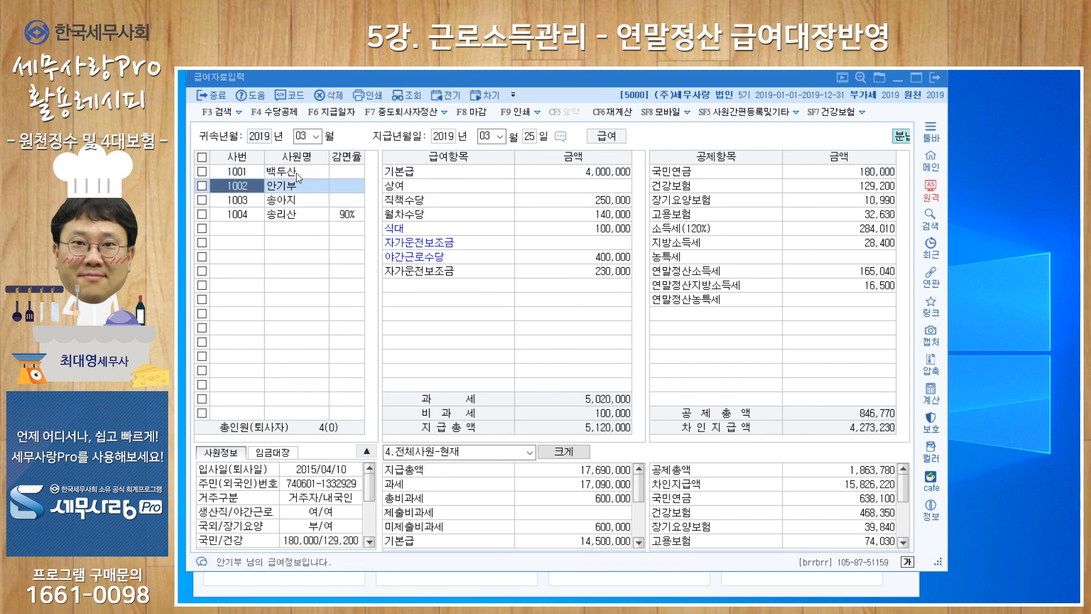
click(296, 173)
click(294, 188)
click(294, 174)
click(294, 189)
click(861, 272)
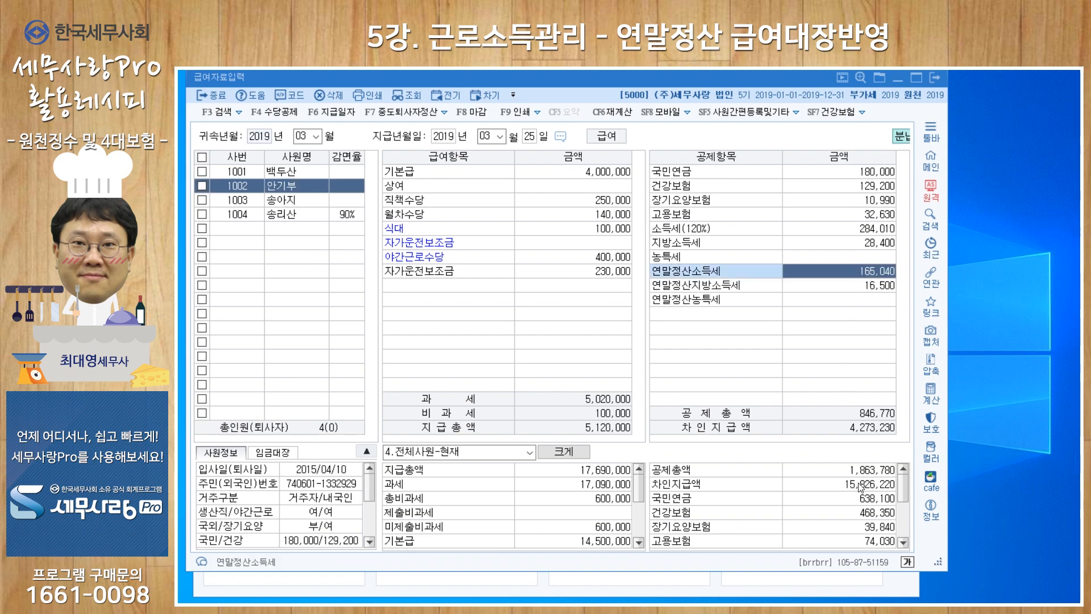
click(853, 510)
scroll(853, 510, down, 5)
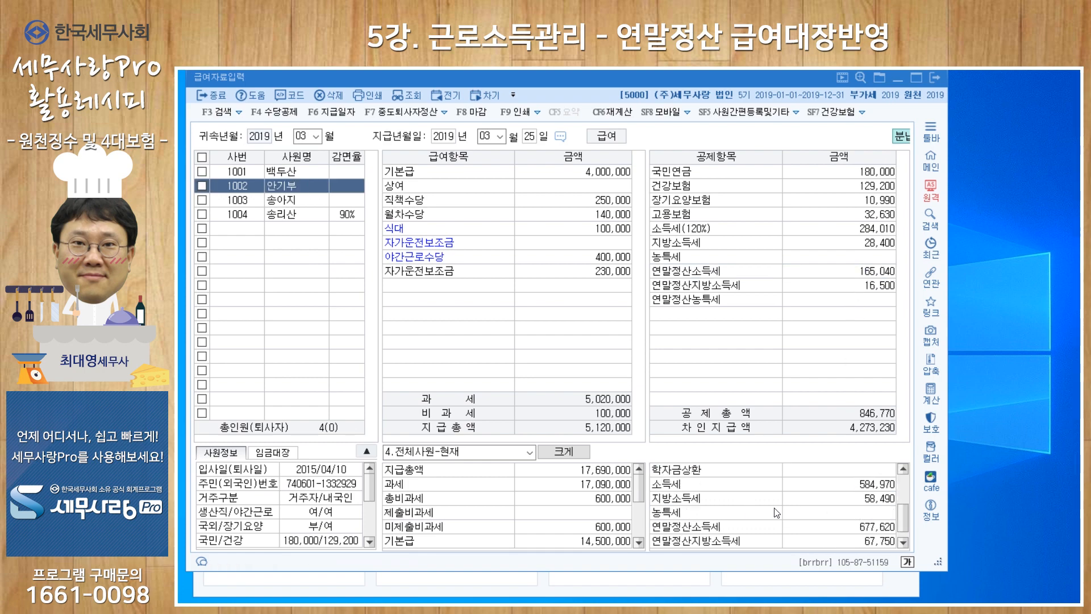
Check the all-employee 연말정산소득세 total in the March payroll and return to the 원천징수이행상황신고서
scroll(748, 513, down, 1)
click(861, 515)
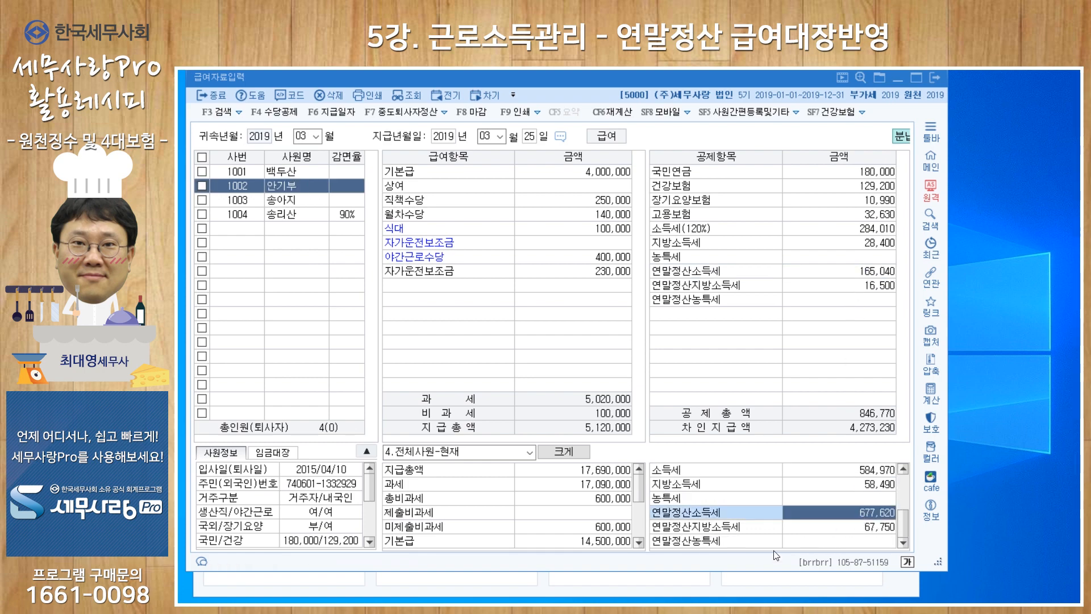
click(717, 587)
click(438, 400)
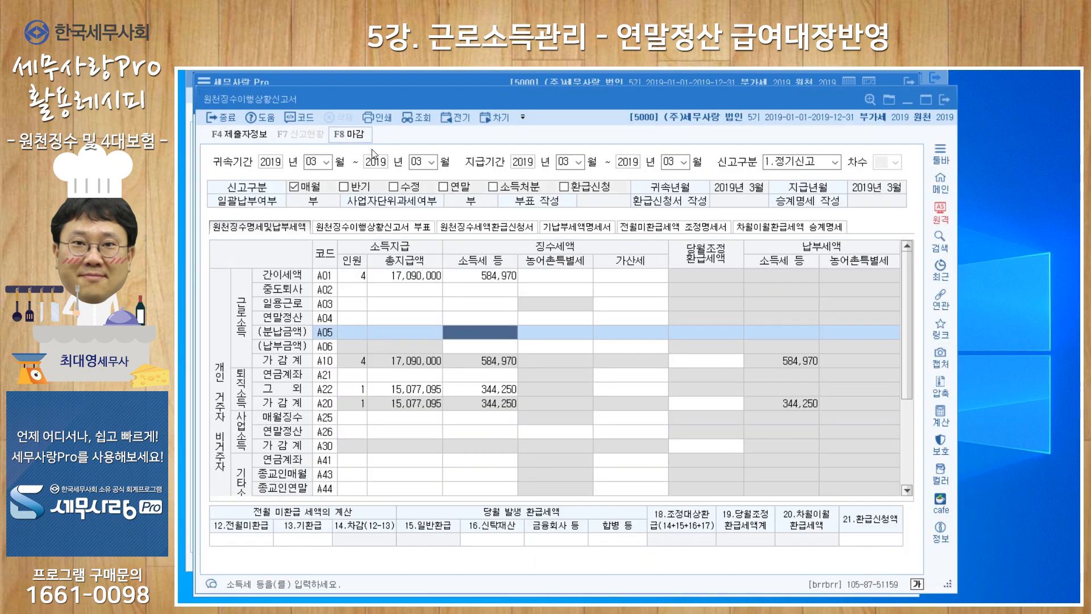
Reload the 원천징수이행상황신고서 for March 2019 in both 귀속기간 and 지급기간 from current data, declining the saved data
click(311, 163)
key(Tab)
key(Return)
key(Return)
key(Return)
key(Return)
key(Return)
key(Return)
key(Return)
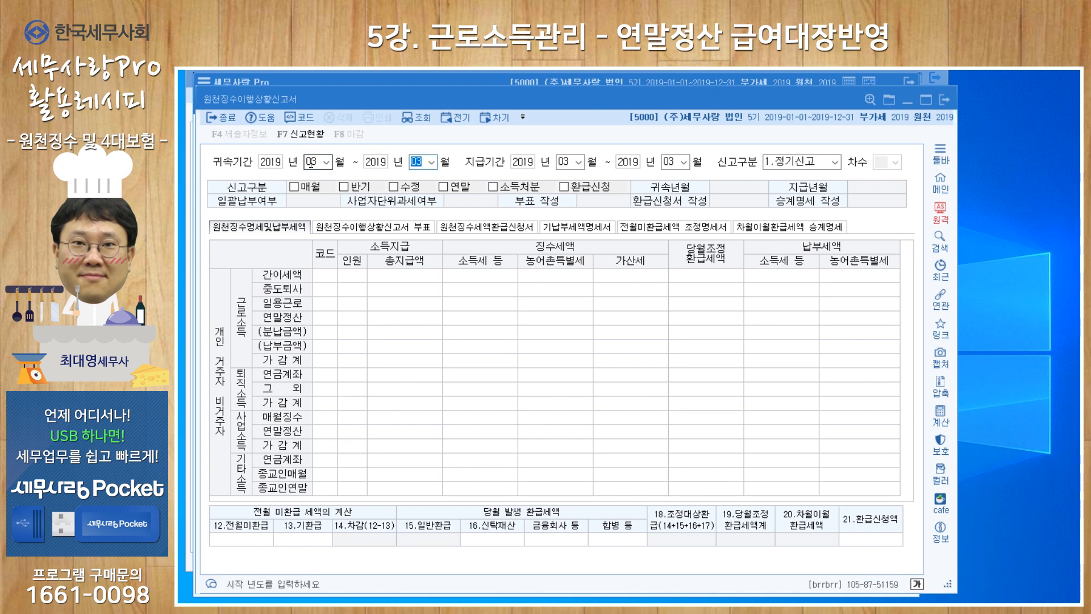
key(Return)
key(Return)
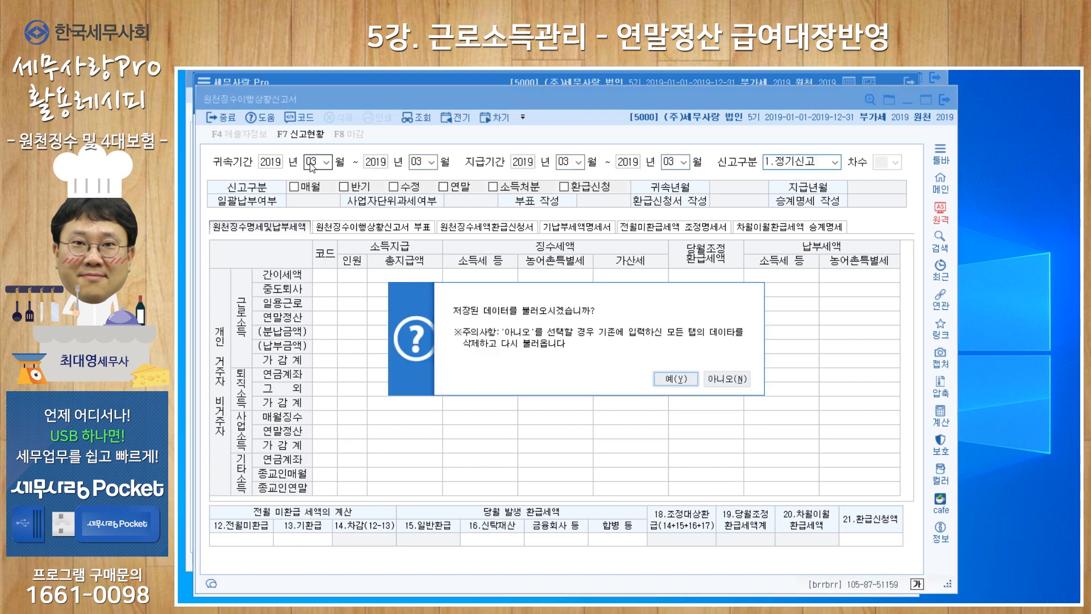
key(Tab)
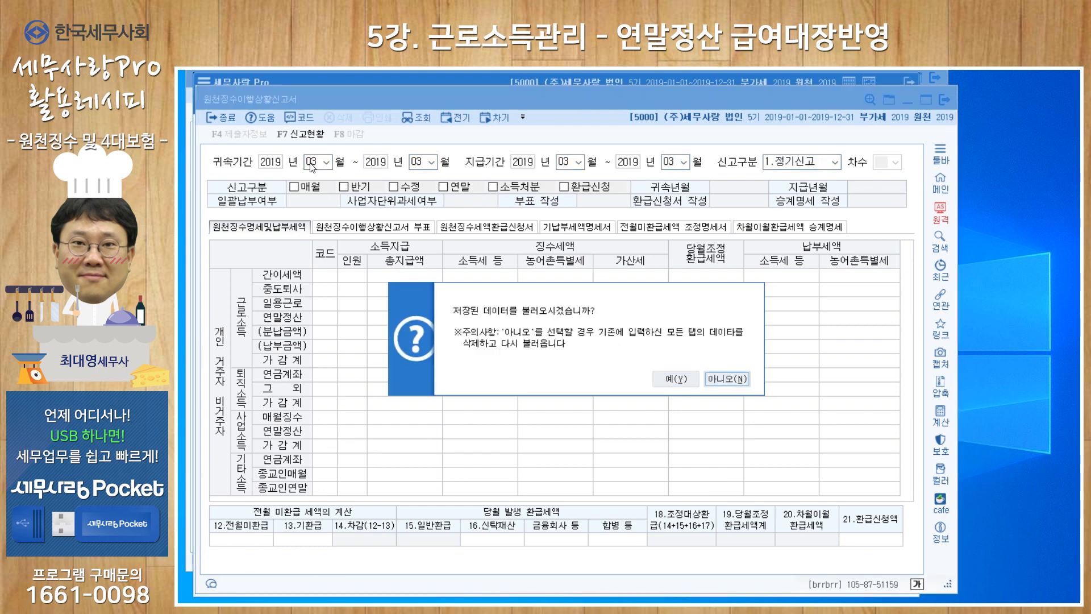
key(Return)
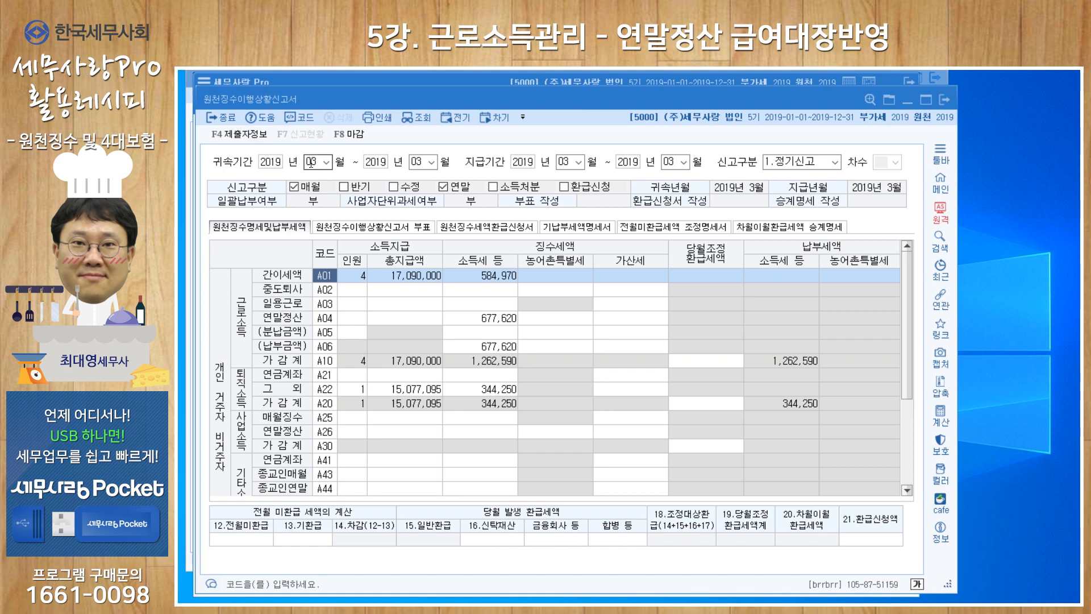
Check the 연말정산(A04) income tax in the March report against the neighbouring withholding rows
click(461, 319)
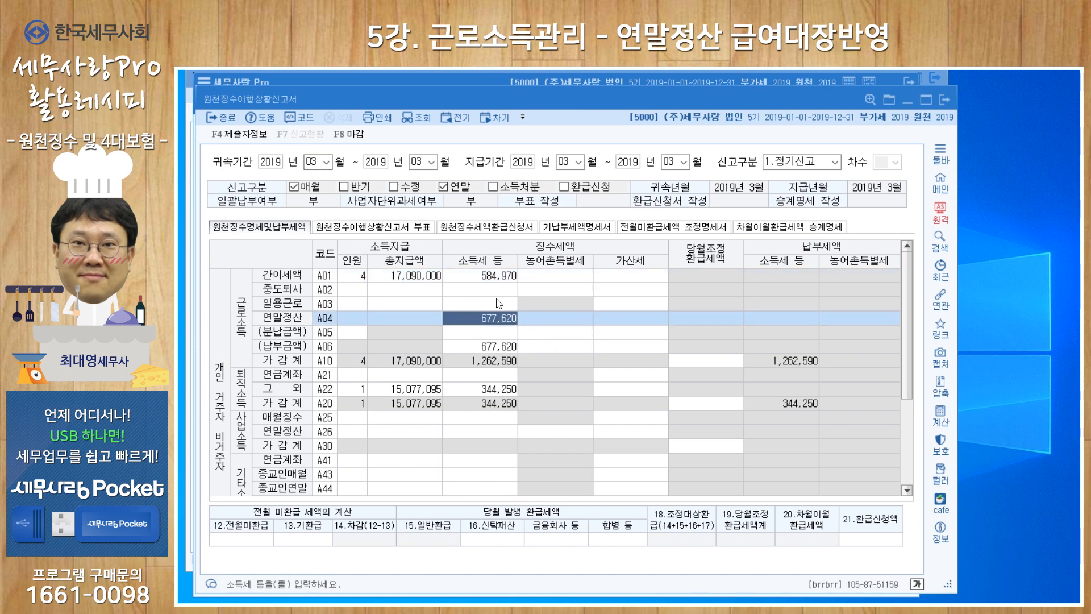
click(494, 280)
click(494, 389)
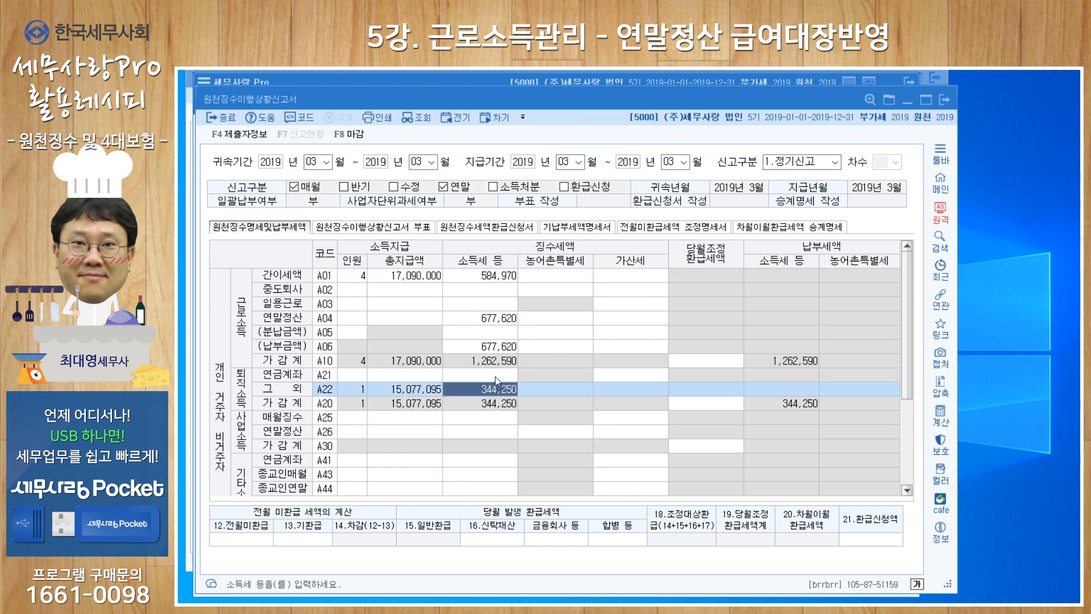
click(492, 318)
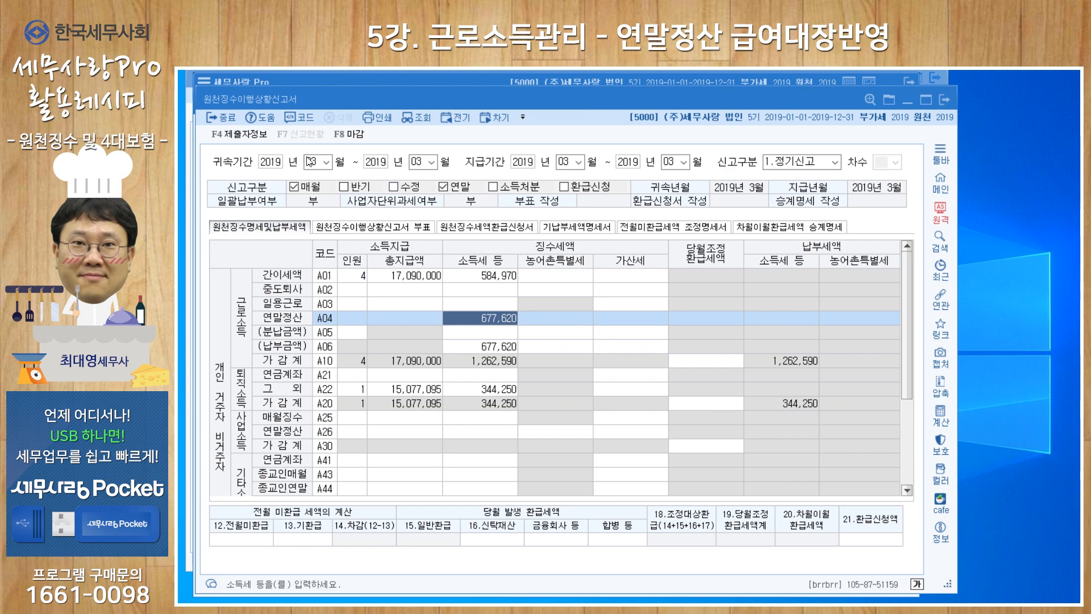
Return to 급여자료입력 and load the April 2019 payroll with 2019-04-25 as the payment date
drag(395, 85, 395, 84)
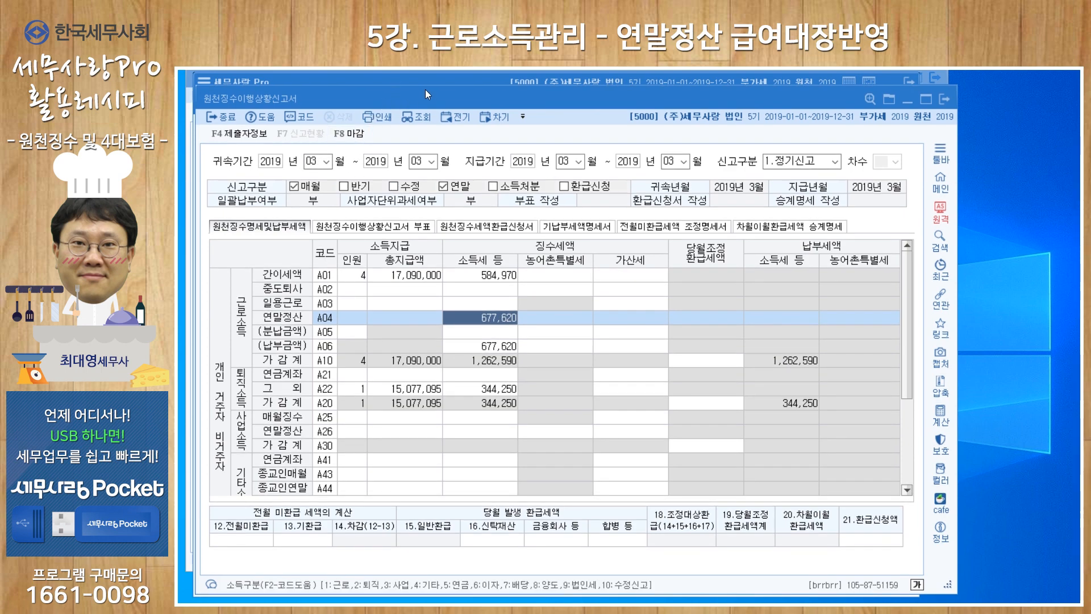
click(439, 80)
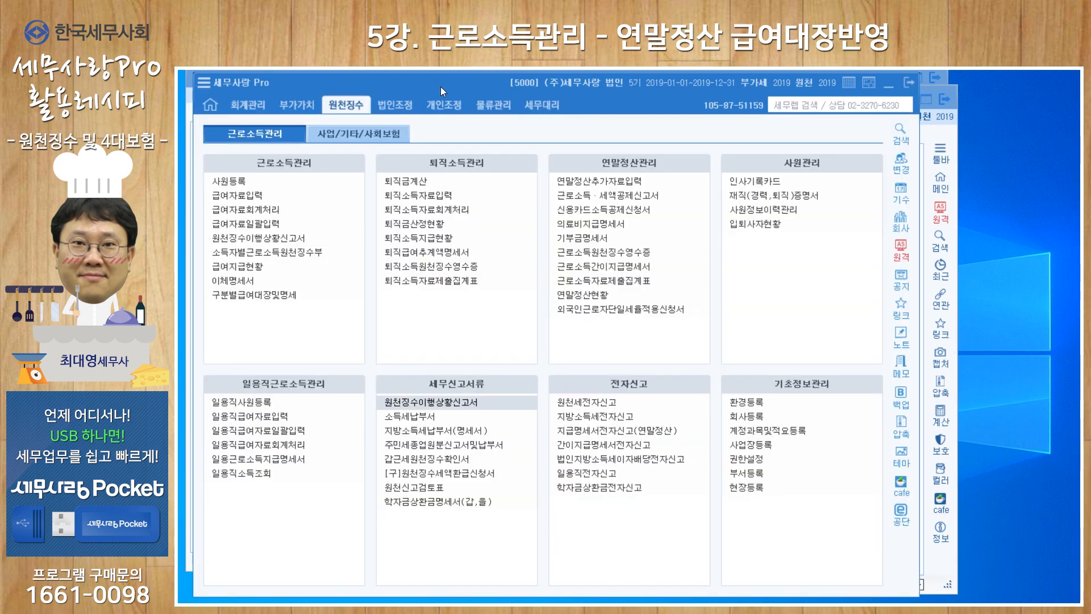
click(247, 196)
click(299, 136)
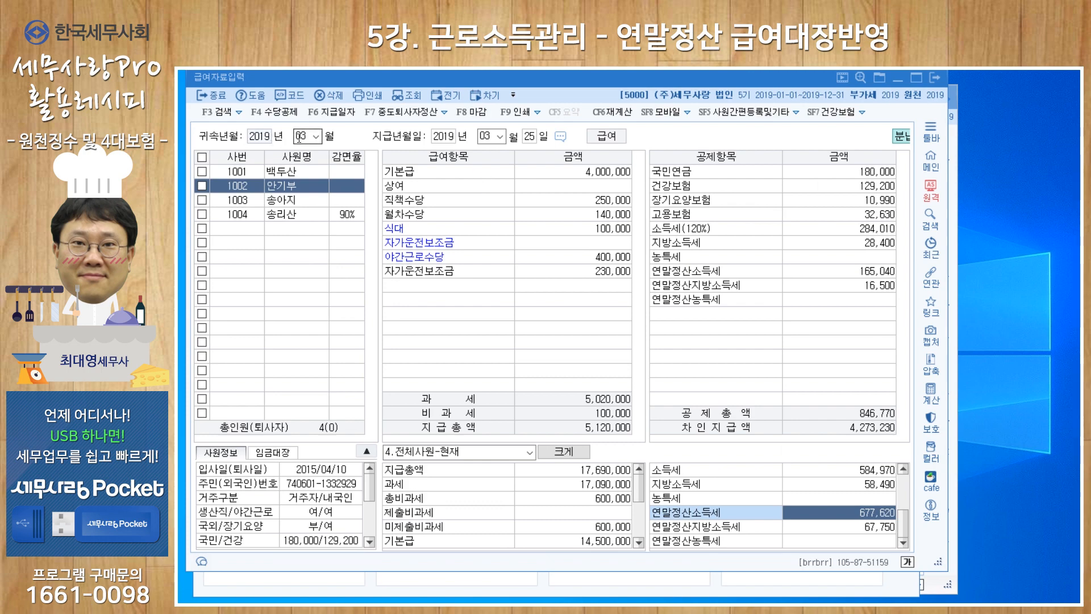
text(04)
key(Return)
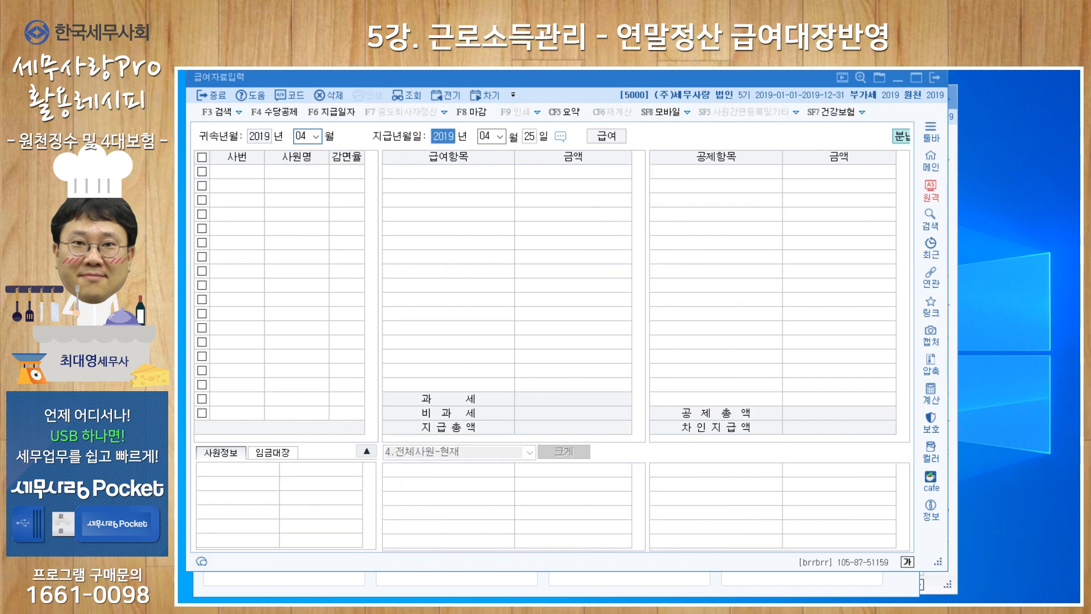
key(Return)
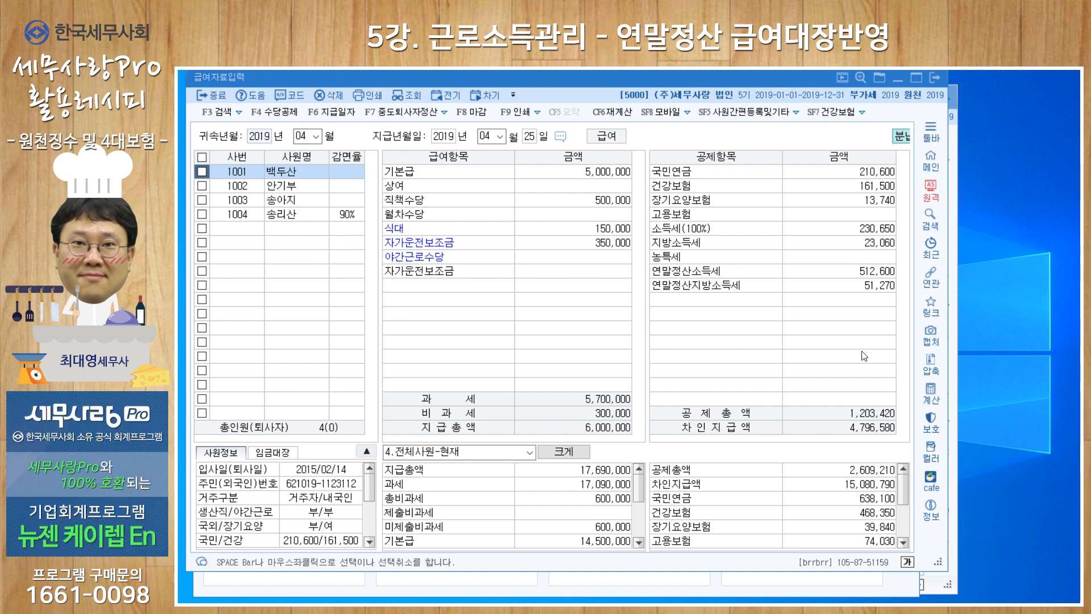
Widen the payroll window and check the all-employee 연말정산소득세 total for April
drag(947, 368, 967, 341)
scroll(870, 499, down, 3)
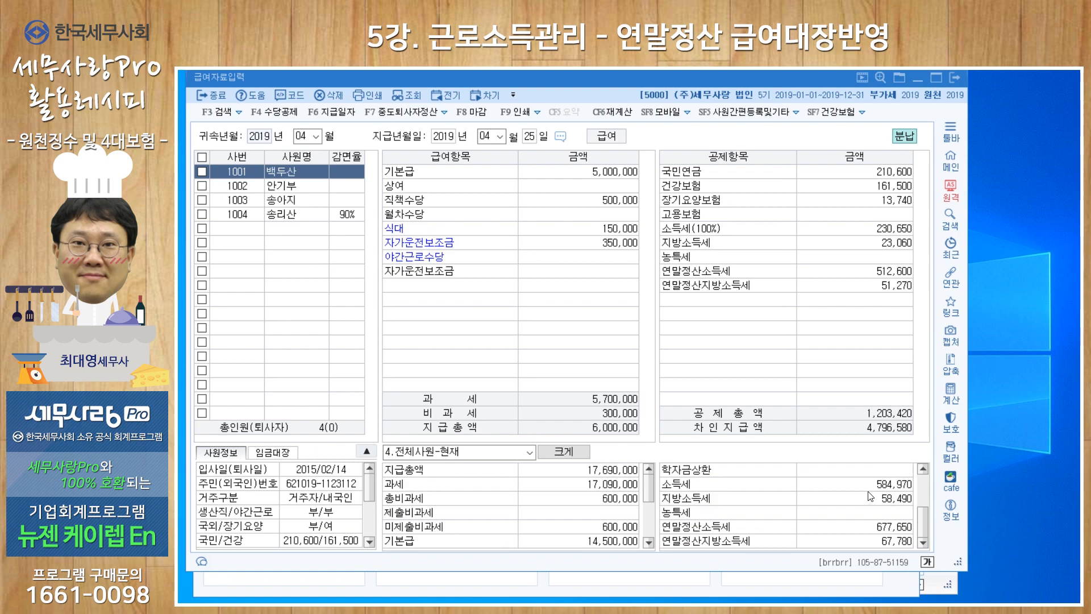
click(864, 528)
Return to the 원천징수이행상황신고서 and save the March 2019 report data
click(799, 584)
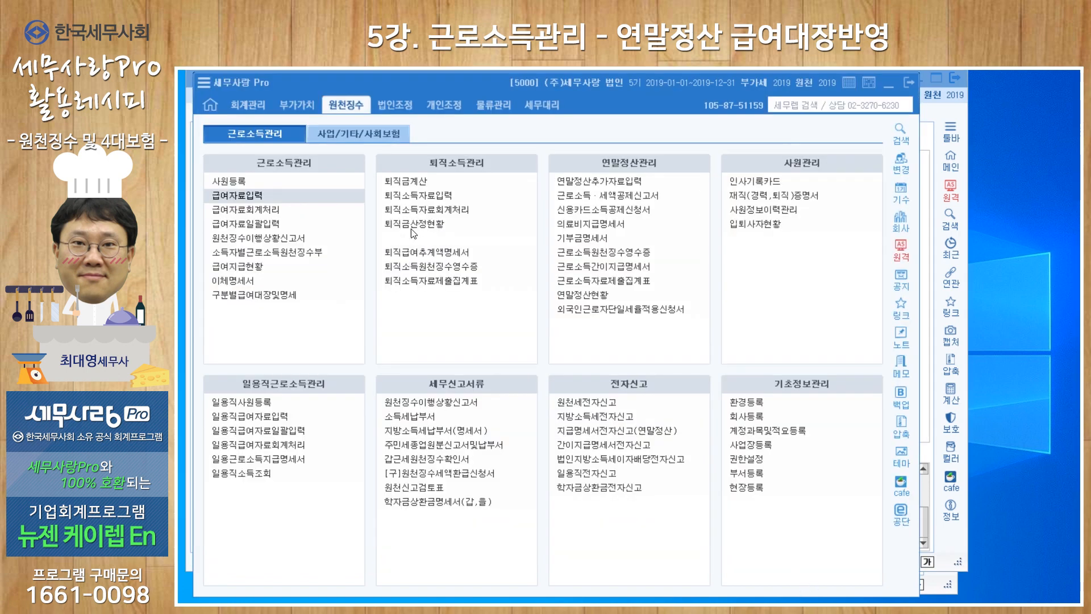
click(432, 401)
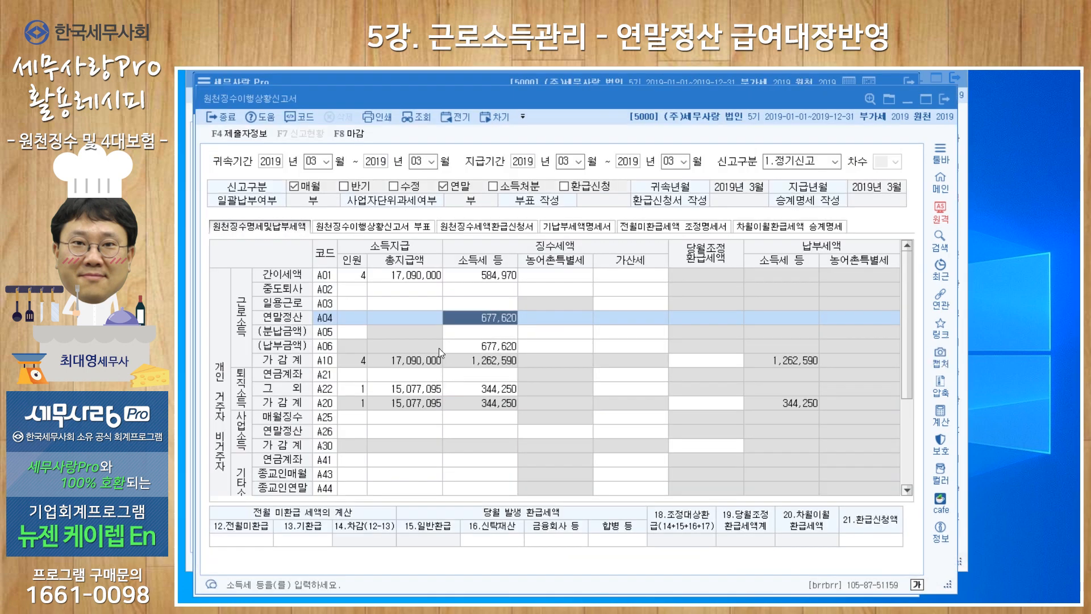
click(312, 161)
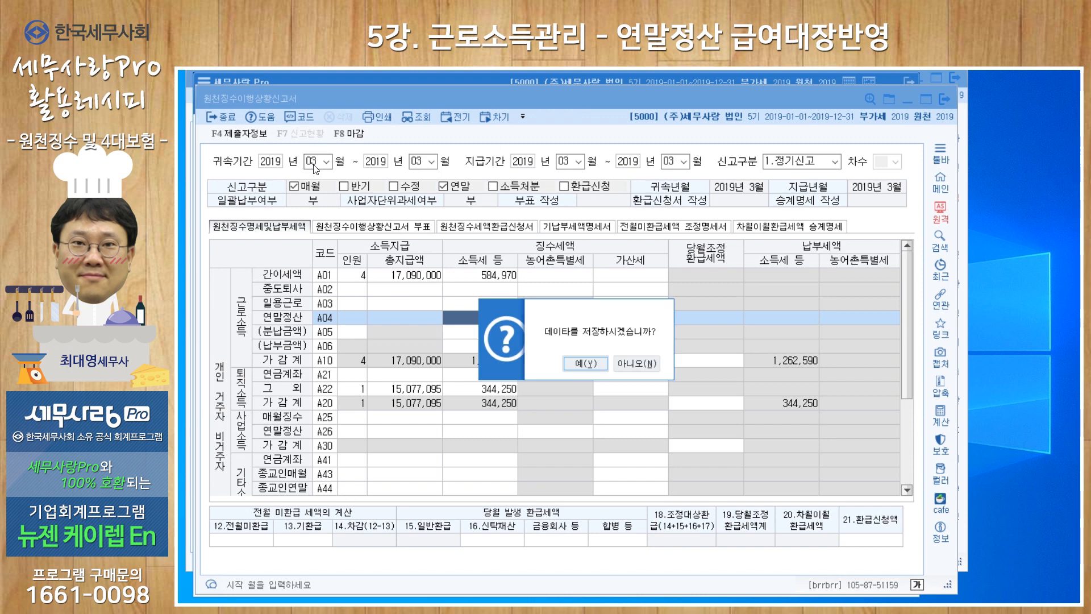
key(Return)
Load the 원천징수이행상황신고서 for April 2019 in both 귀속기간 and 지급기간 and check its 연말정산(A04) income tax
key(Return)
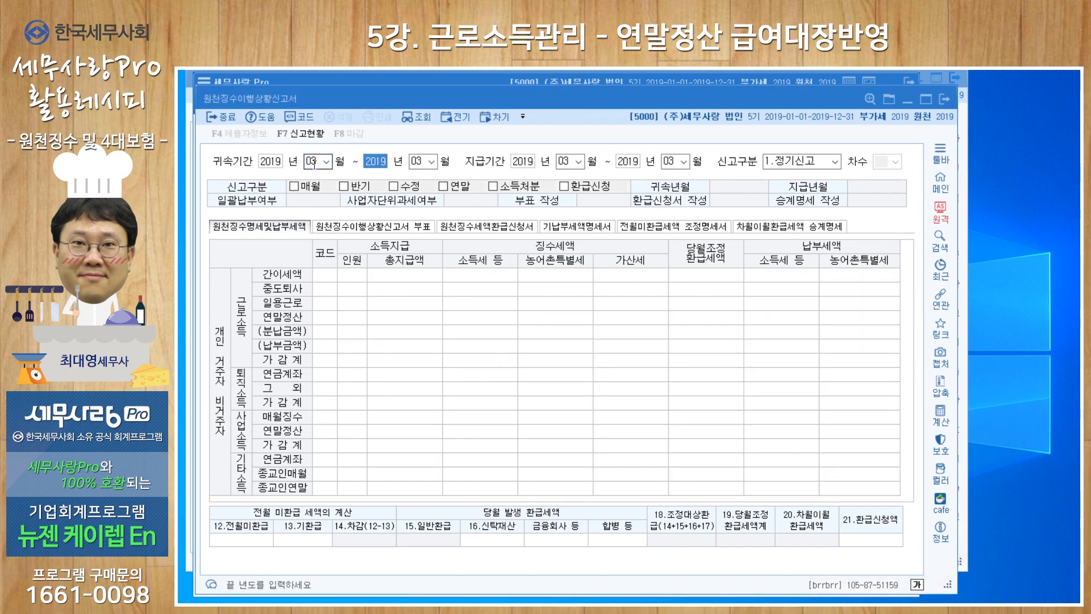
click(314, 161)
text(04)
key(Return)
key(Return)
key(Return)
key(Return)
key(Return)
key(Return)
key(Return)
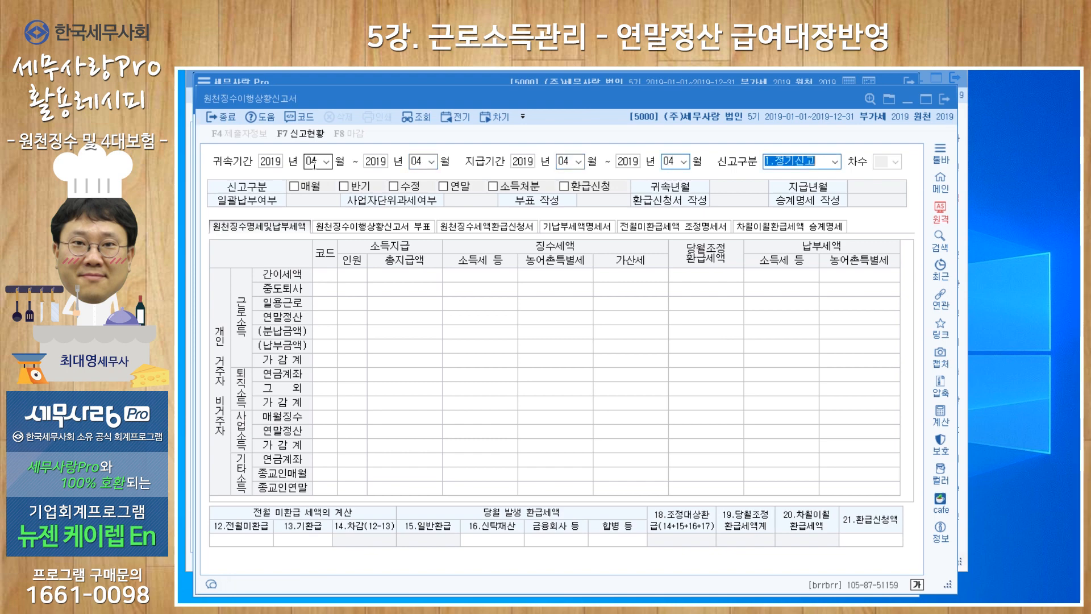
key(Return)
key(Return)
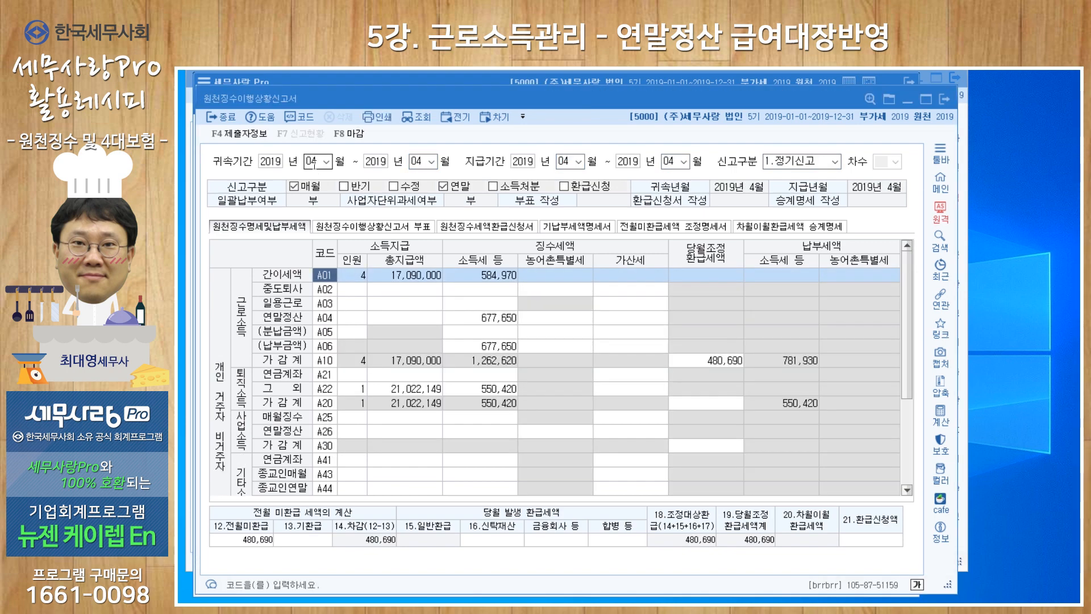
click(493, 322)
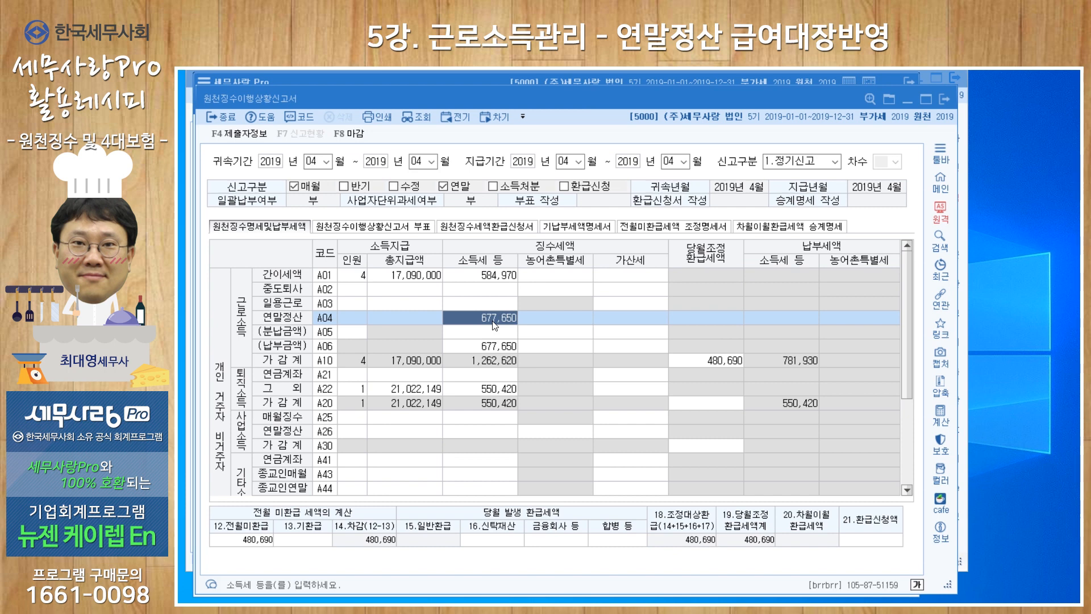